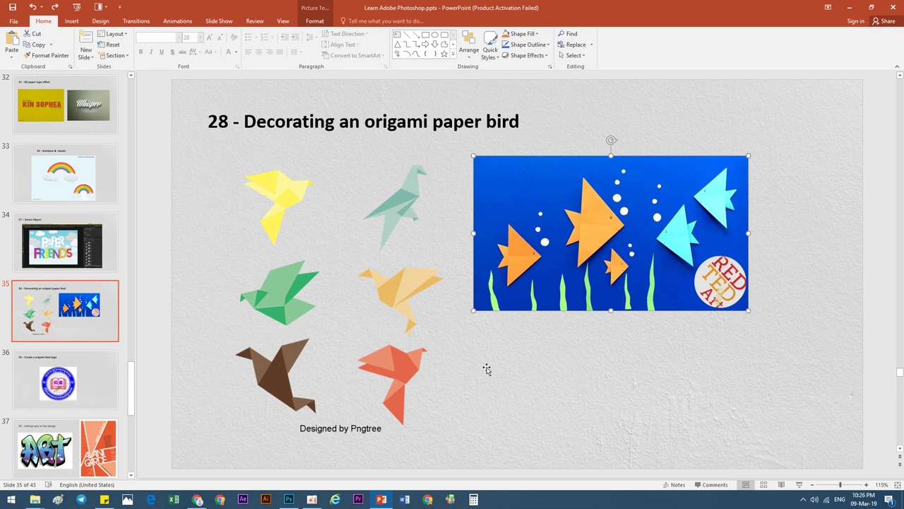
# Copy the fish picture and paste it into Artboard 7 in Photoshop
pyautogui.rightClick(505, 275)
pyautogui.click(522, 293)
pyautogui.click(290, 499)
pyautogui.click(379, 299)
pyautogui.hotkey('ctrl', 'v')
# Scale the pasted fish picture to about 146% and place it in the artboard's upper right
pyautogui.moveTo(400, 231); pyautogui.dragTo(335, 202)
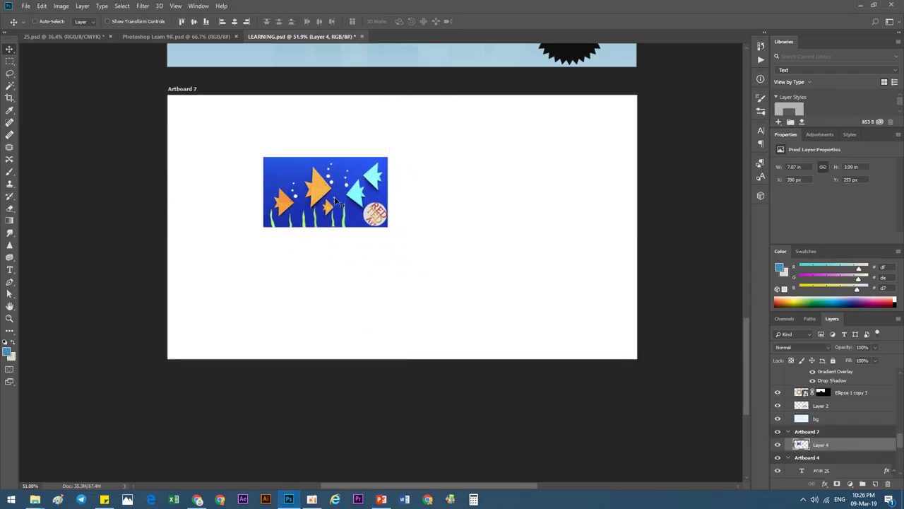
pyautogui.hotkey('ctrl', 't')
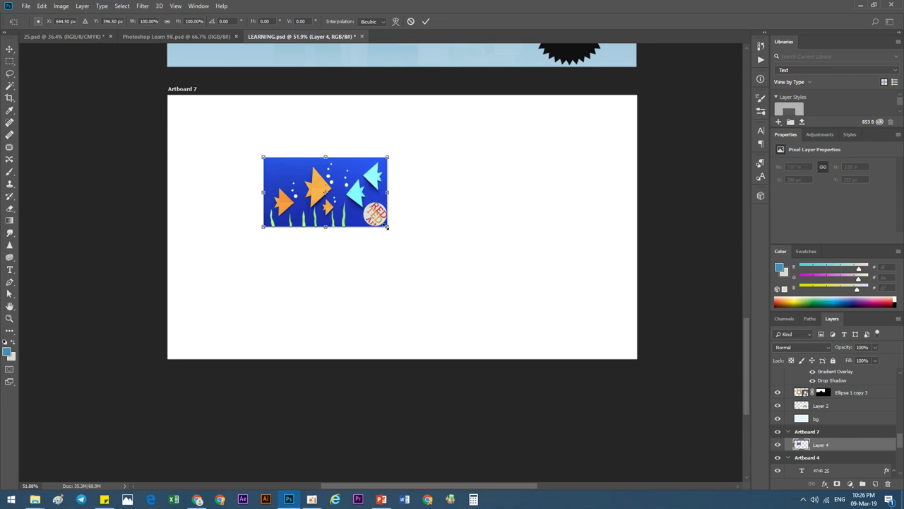
pyautogui.moveTo(387, 227); pyautogui.dragTo(486, 281)
pyautogui.moveTo(175, 279)
pyautogui.mouseDown()
pyautogui.moveTo(240, 284)
pyautogui.moveTo(336, 229)
pyautogui.mouseUp()
pyautogui.moveTo(474, 190); pyautogui.dragTo(515, 181)
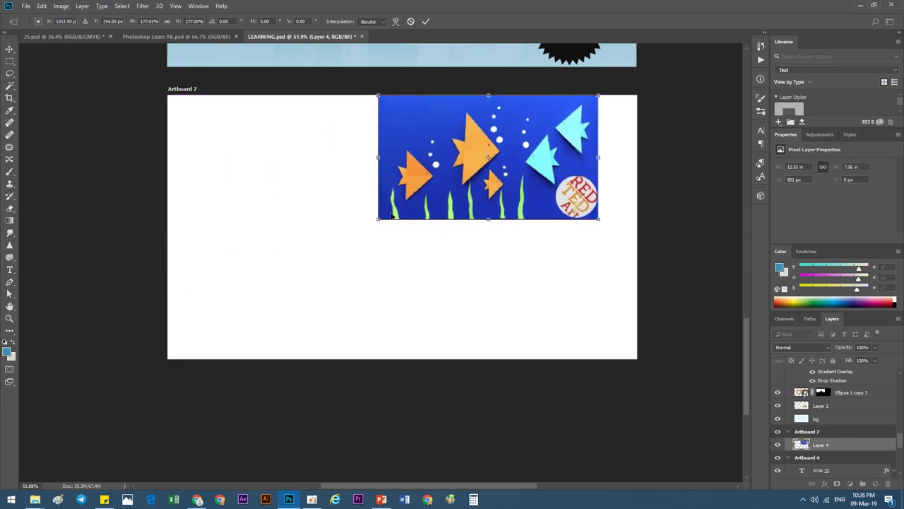
pyautogui.moveTo(378, 219); pyautogui.dragTo(420, 209)
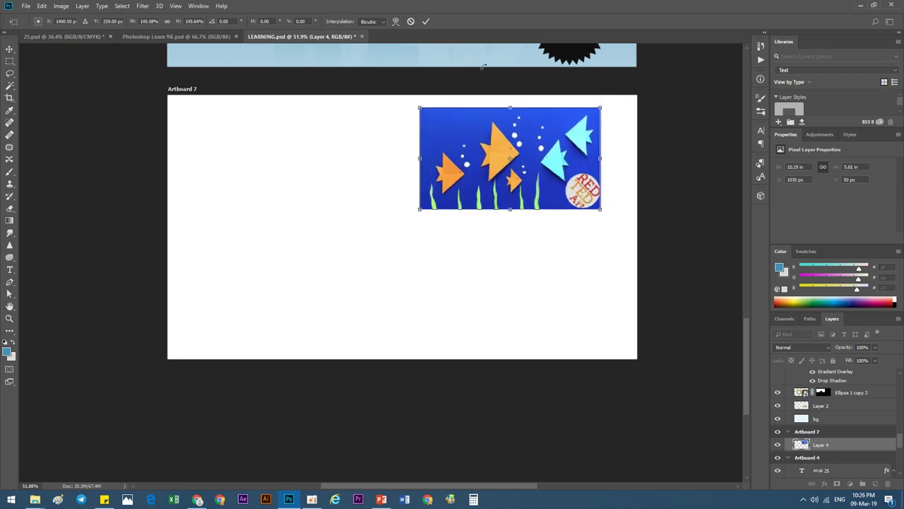
pyautogui.click(426, 22)
pyautogui.scroll(2, 358, 176)
pyautogui.scroll(-1, 373, 222)
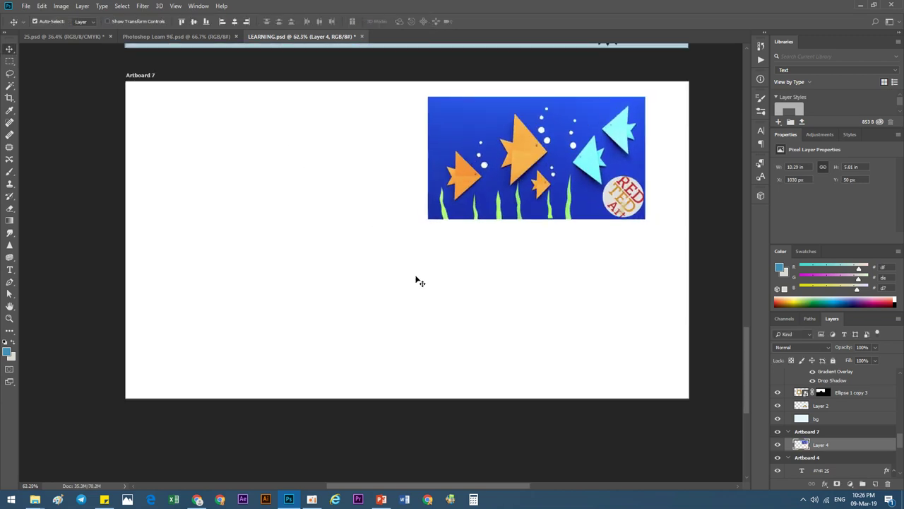
pyautogui.click(390, 284)
# Add a new layer beneath the fish picture and sample the fish's blue as foreground colour
pyautogui.click(806, 444)
pyautogui.click(875, 483)
pyautogui.moveTo(832, 456); pyautogui.dragTo(830, 461)
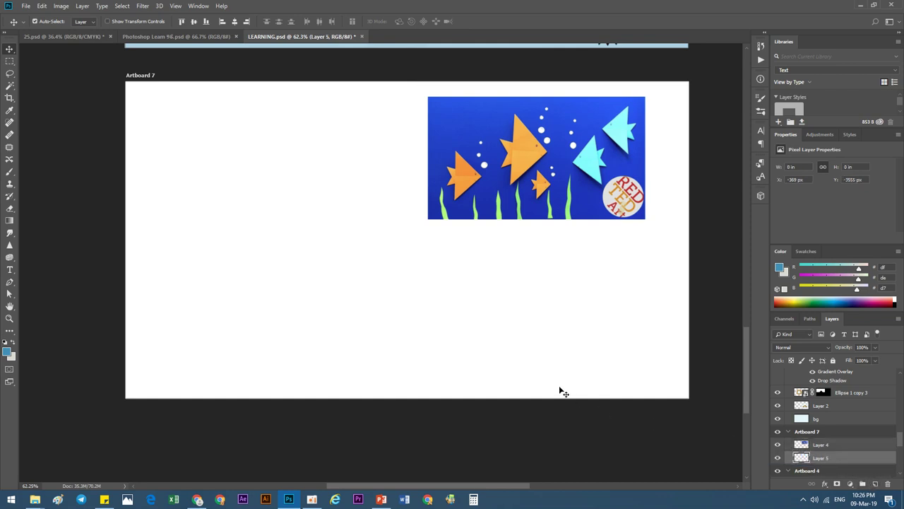
pyautogui.press('i')
pyautogui.click(455, 128)
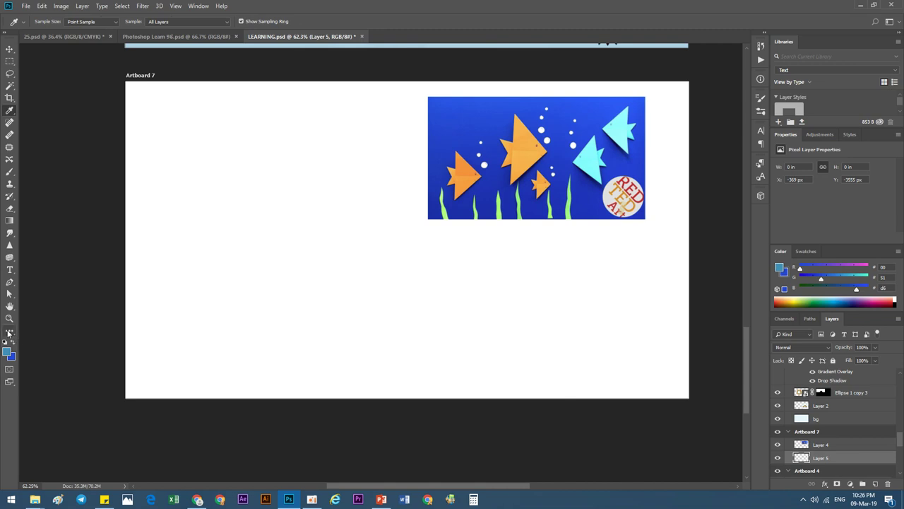
# Fill the new Layer 5 with the sampled blue using the Paint Bucket
pyautogui.click(10, 334)
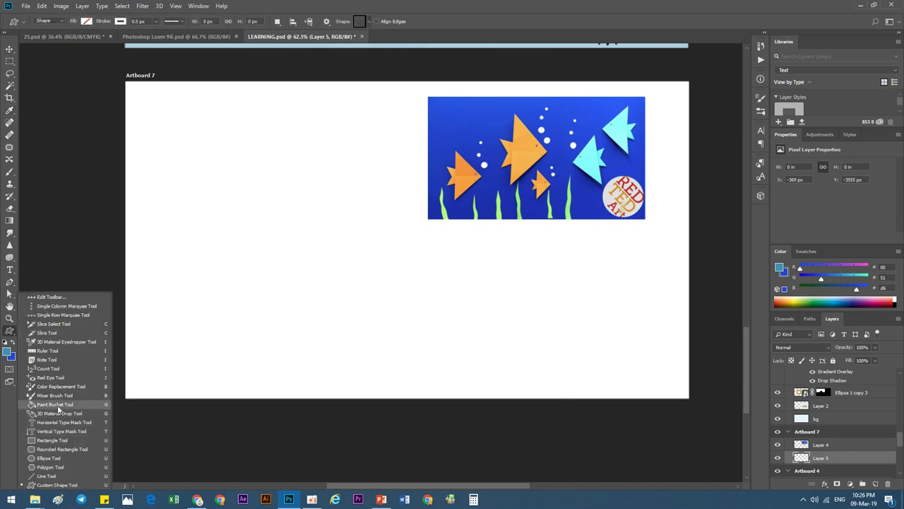
pyautogui.click(59, 406)
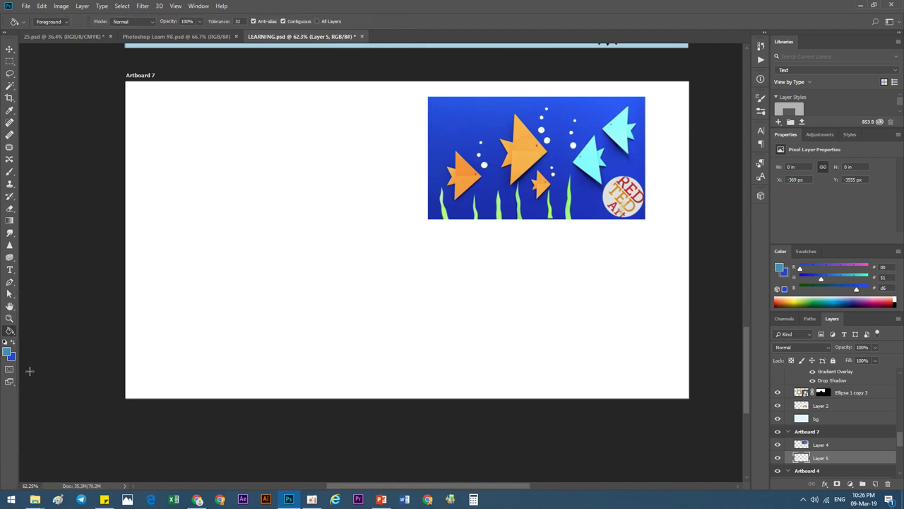
pyautogui.click(344, 277)
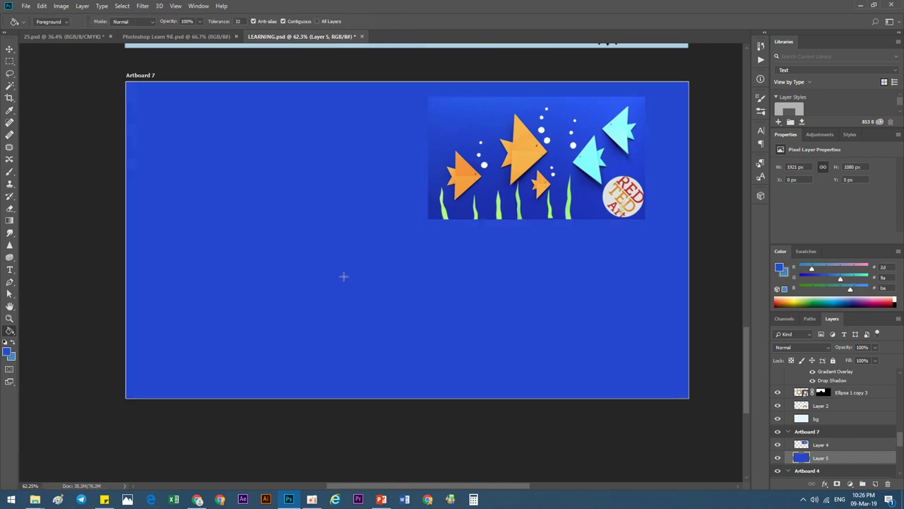
pyautogui.scroll(-2, 343, 277)
pyautogui.scroll(-1, 344, 276)
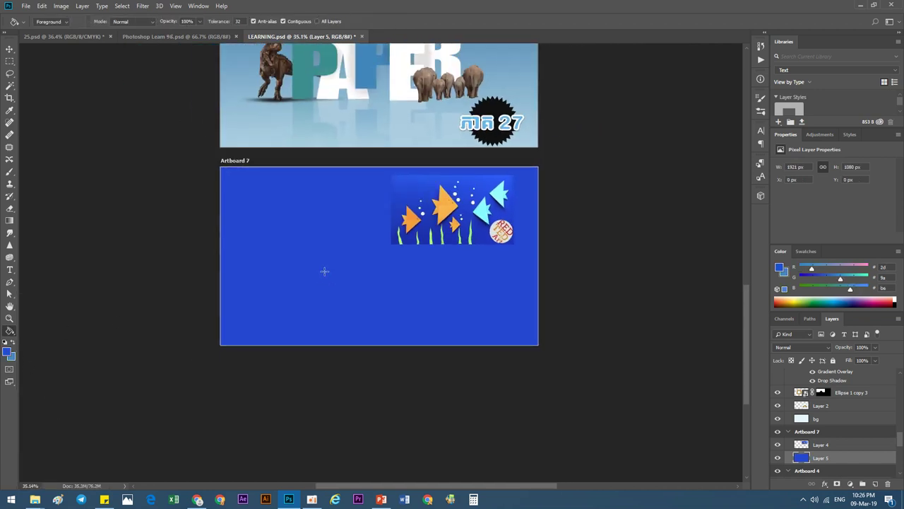
pyautogui.click(10, 49)
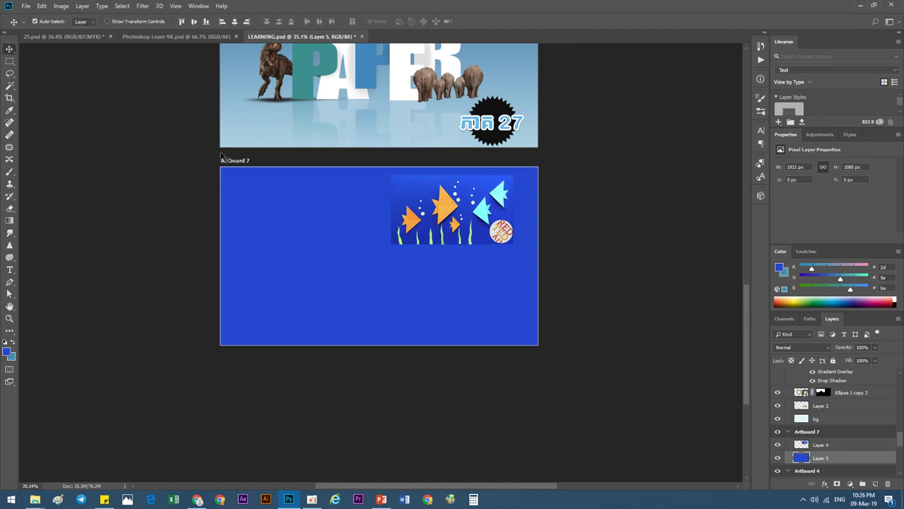
# Draw a bottom-to-top Foreground to Background gradient so the blue lightens toward the top
pyautogui.click(9, 220)
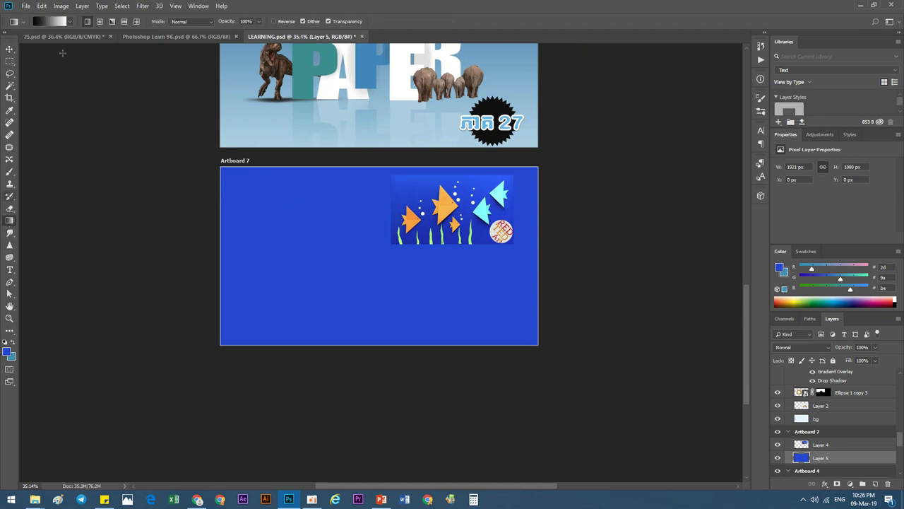
pyautogui.click(53, 21)
pyautogui.click(546, 172)
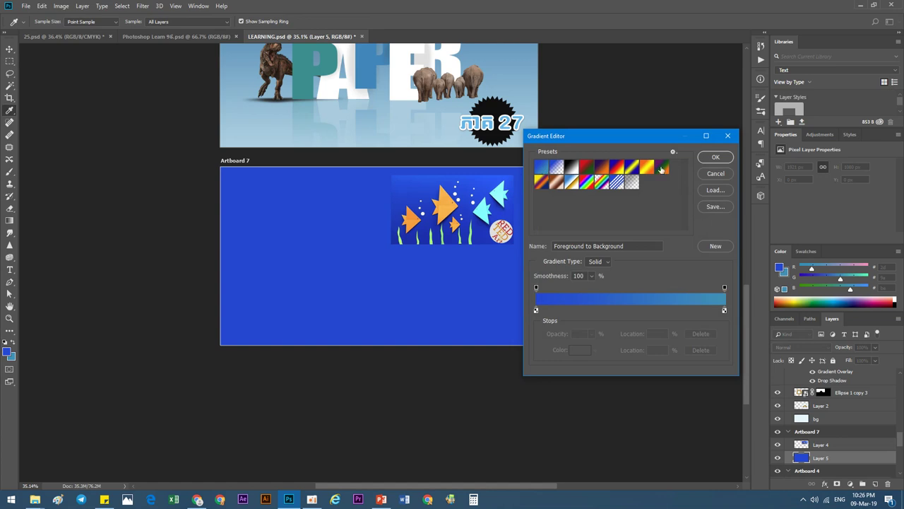
pyautogui.click(715, 157)
pyautogui.moveTo(414, 326); pyautogui.dragTo(415, 140)
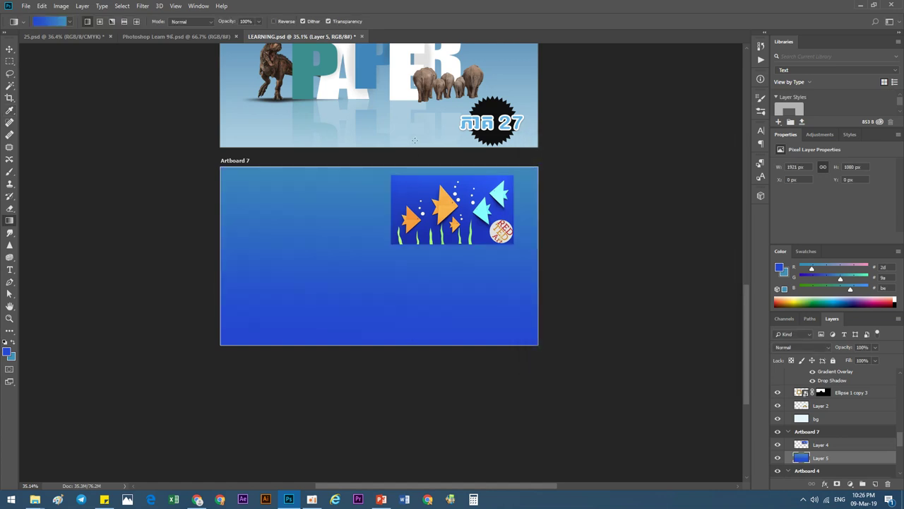
pyautogui.click(10, 48)
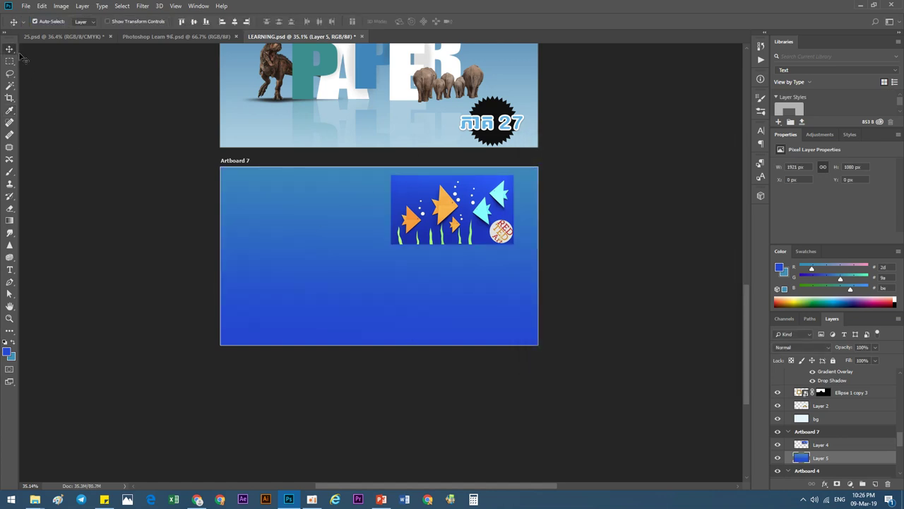
pyautogui.scroll(5, 361, 292)
pyautogui.scroll(-2, 362, 292)
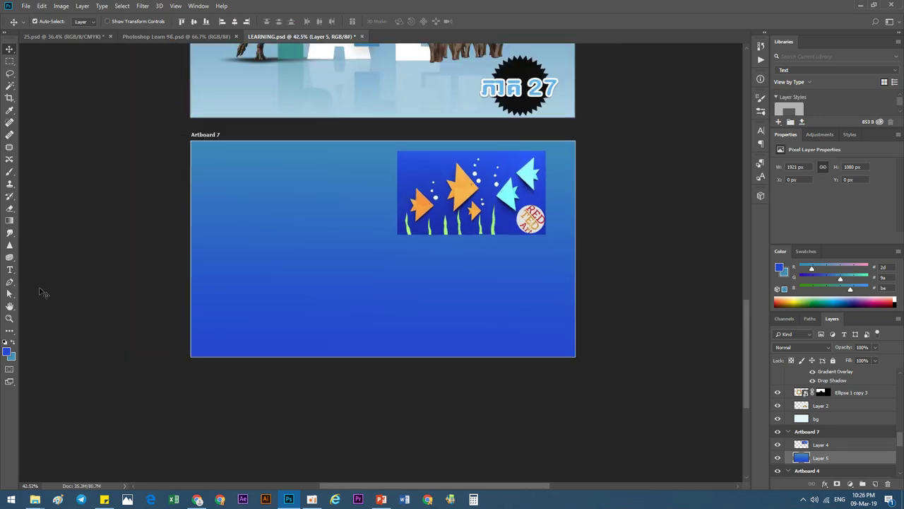
# Select the Custom Shape Tool with the triangle shape from the shape picker
pyautogui.click(12, 331)
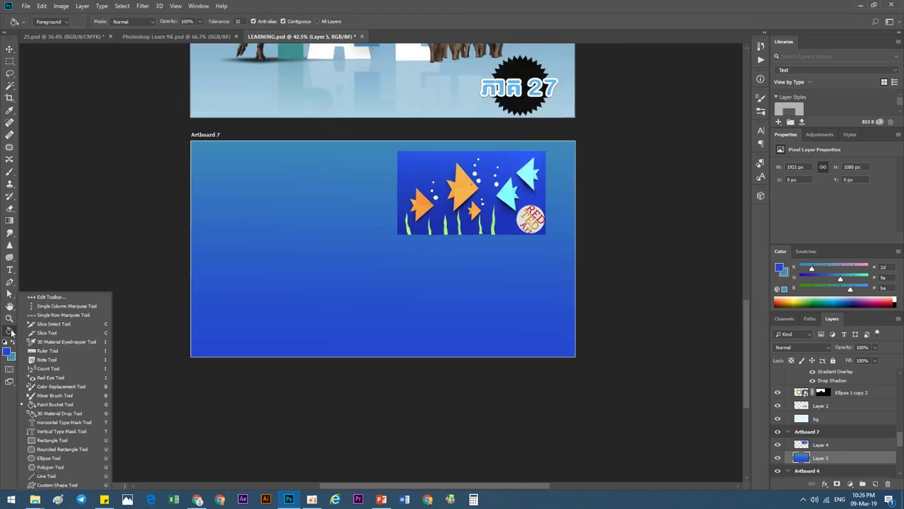
pyautogui.click(74, 486)
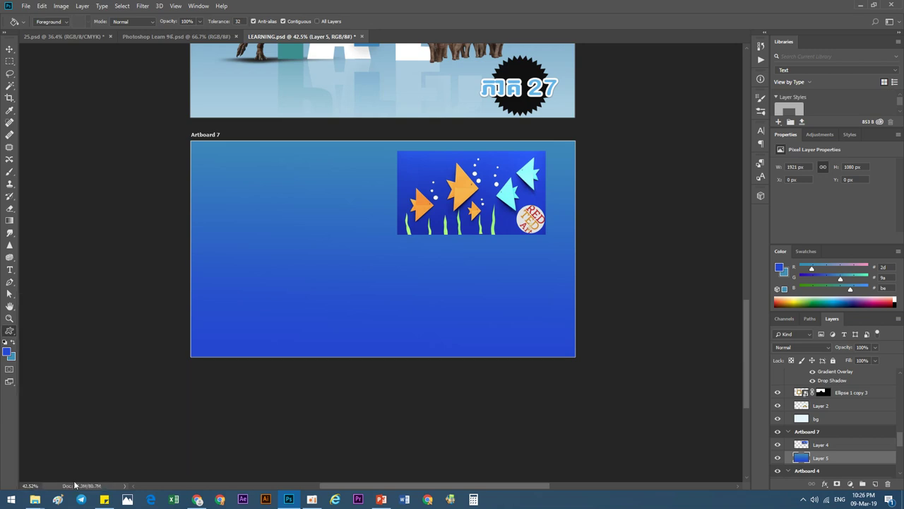
pyautogui.click(369, 22)
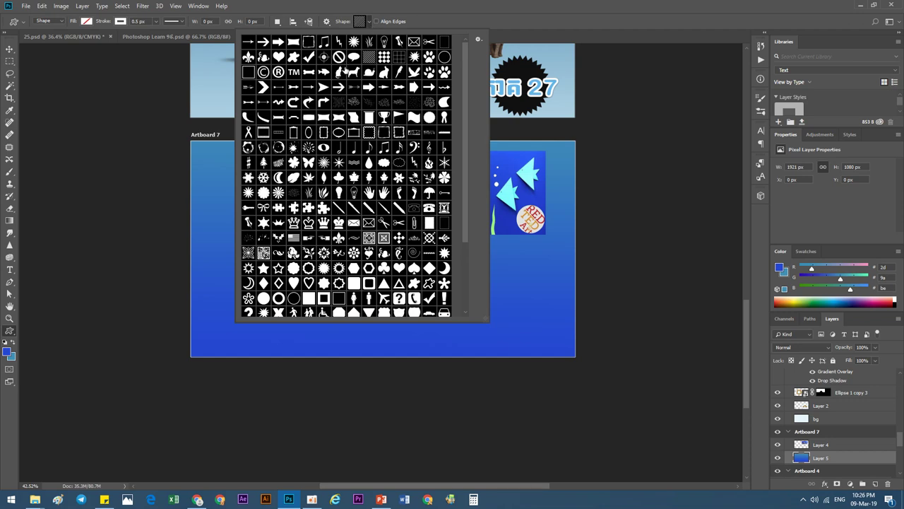
pyautogui.scroll(-1, 339, 134)
pyautogui.scroll(-2, 342, 148)
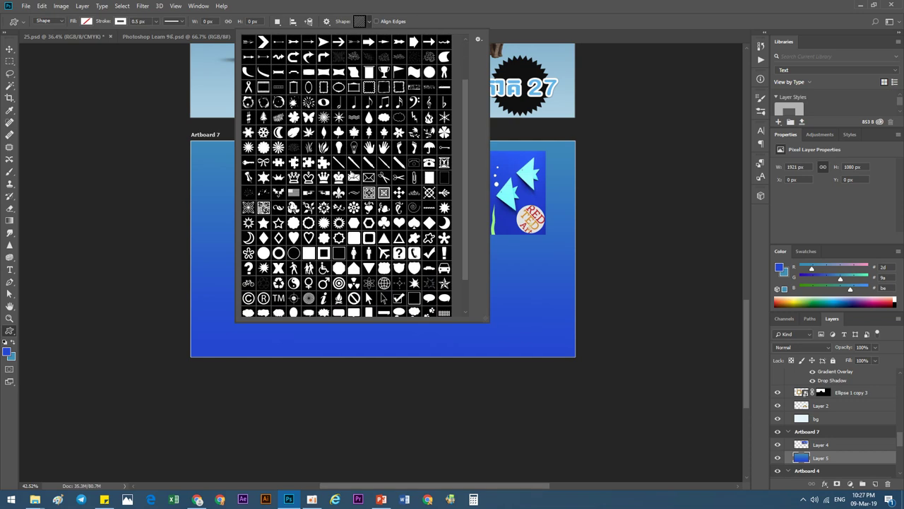
pyautogui.scroll(-2, 346, 163)
pyautogui.scroll(-2, 352, 180)
pyautogui.scroll(-1, 357, 205)
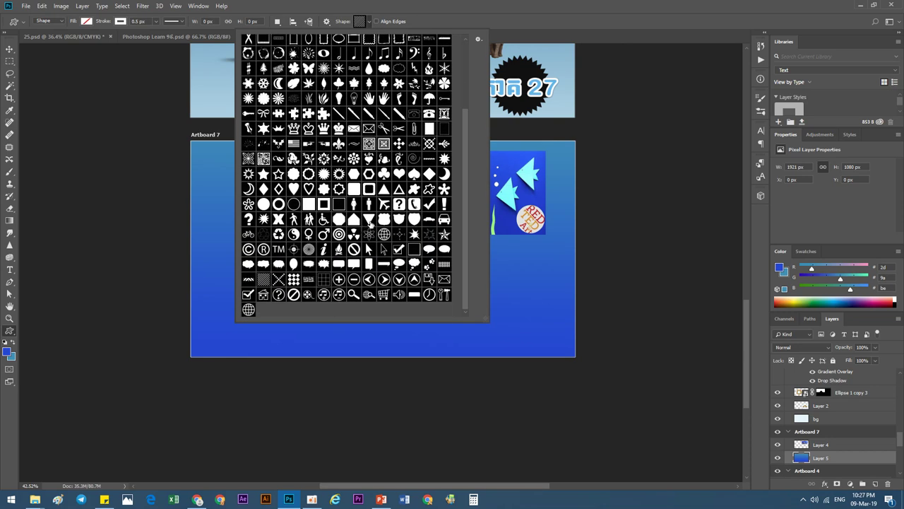
pyautogui.click(369, 220)
pyautogui.click(384, 189)
pyautogui.click(503, 42)
# Draw a triangle shape, Shape 2, in the lower-left of Artboard 7
pyautogui.moveTo(261, 257); pyautogui.dragTo(301, 297)
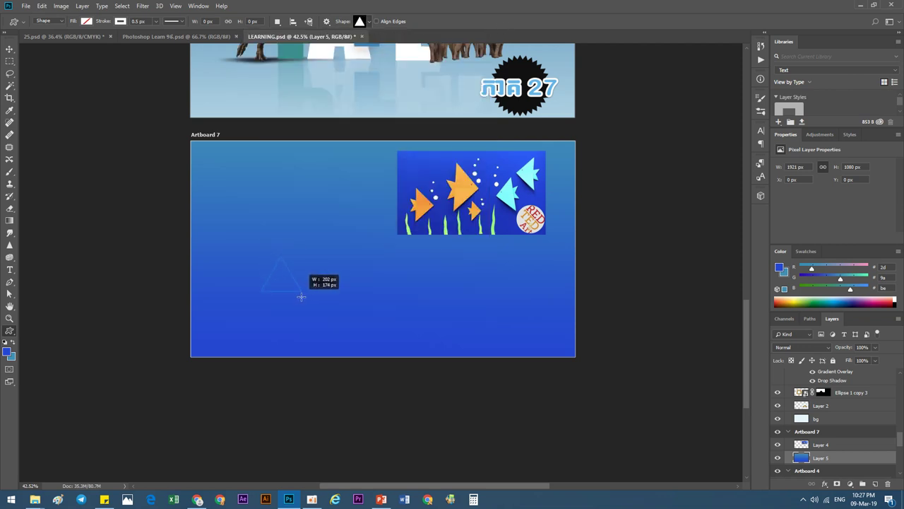
pyautogui.moveTo(301, 297); pyautogui.dragTo(302, 297)
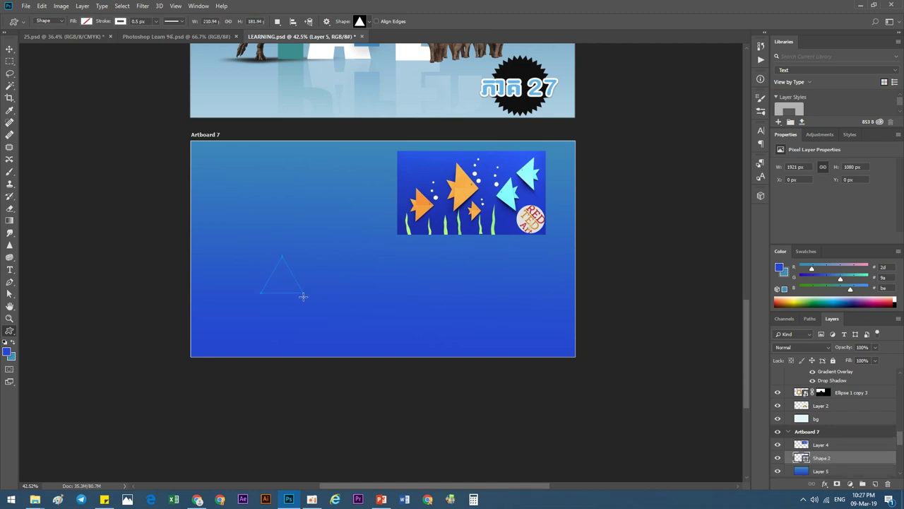
pyautogui.scroll(3, 264, 202)
pyautogui.scroll(-1, 254, 194)
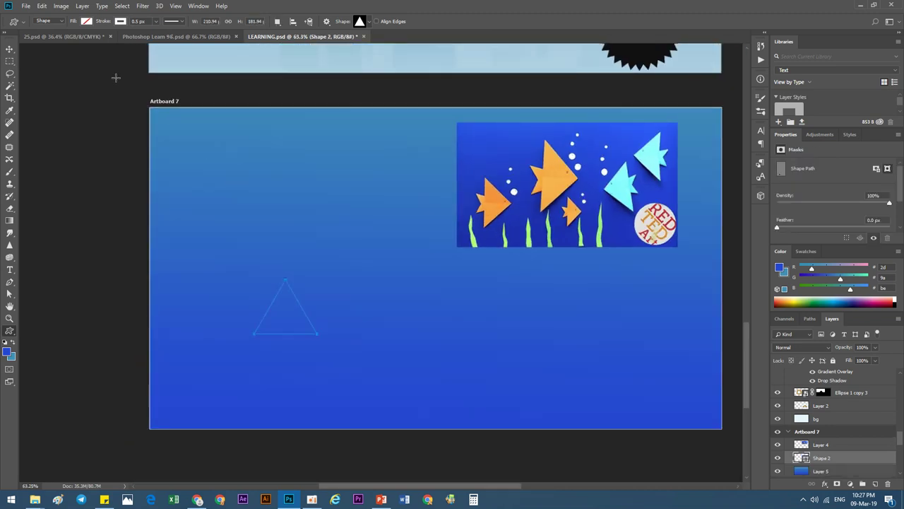
pyautogui.click(86, 21)
# Fill the triangle with an orange sampled from one of the fish
pyautogui.click(129, 39)
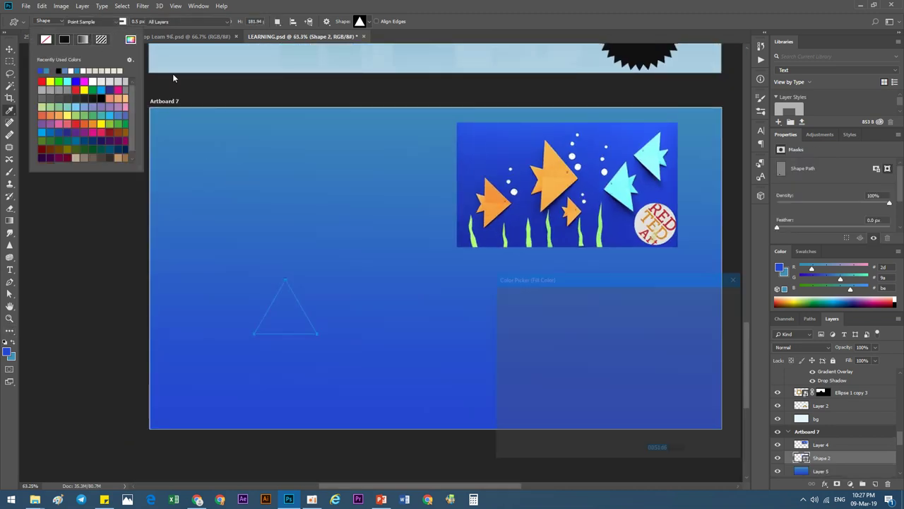
pyautogui.click(495, 203)
pyautogui.click(697, 297)
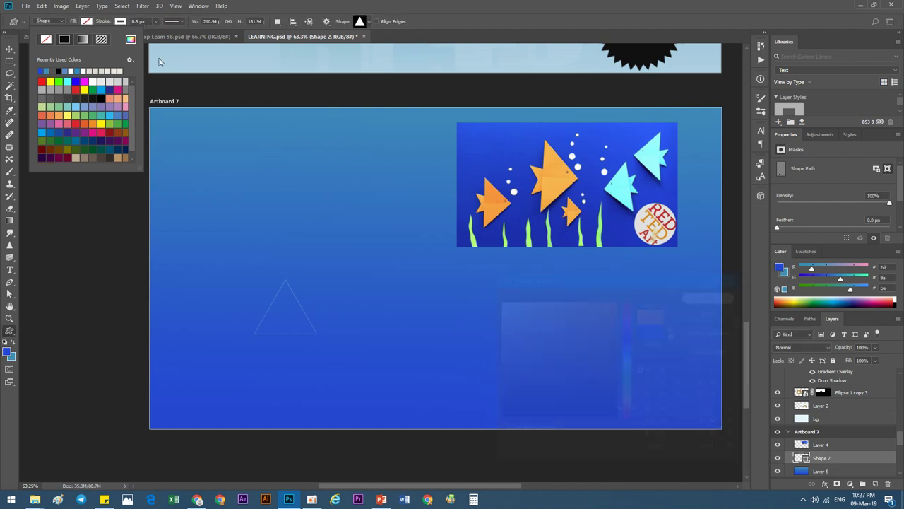
pyautogui.click(87, 21)
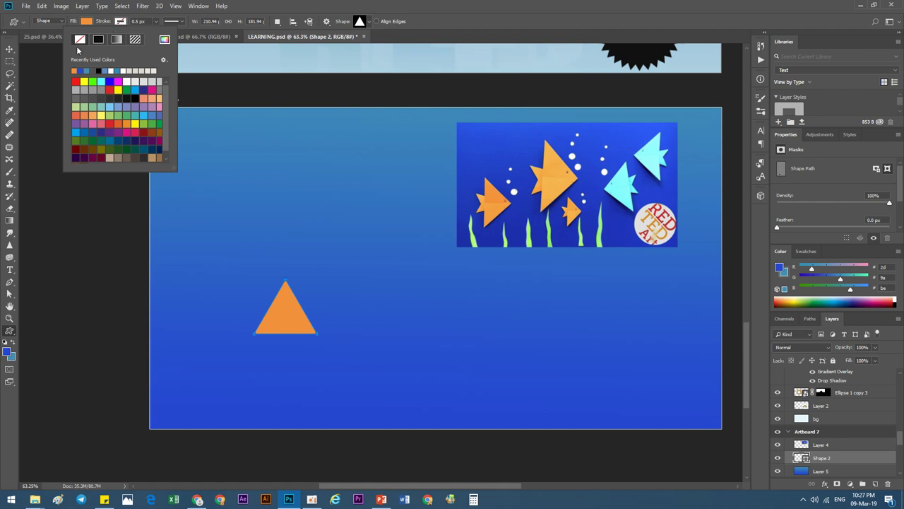
# Rotate the orange triangle 90° to point right and narrow it to about 68% width
pyautogui.click(10, 49)
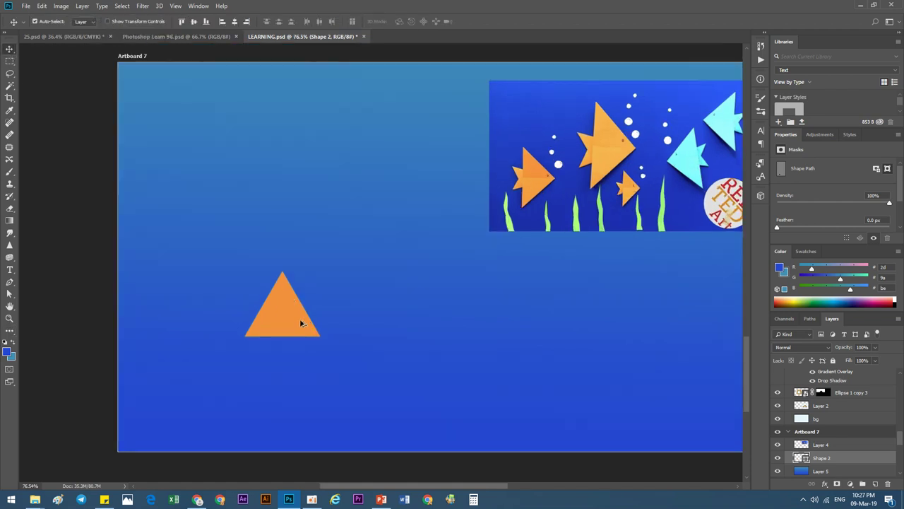
pyautogui.click(285, 311)
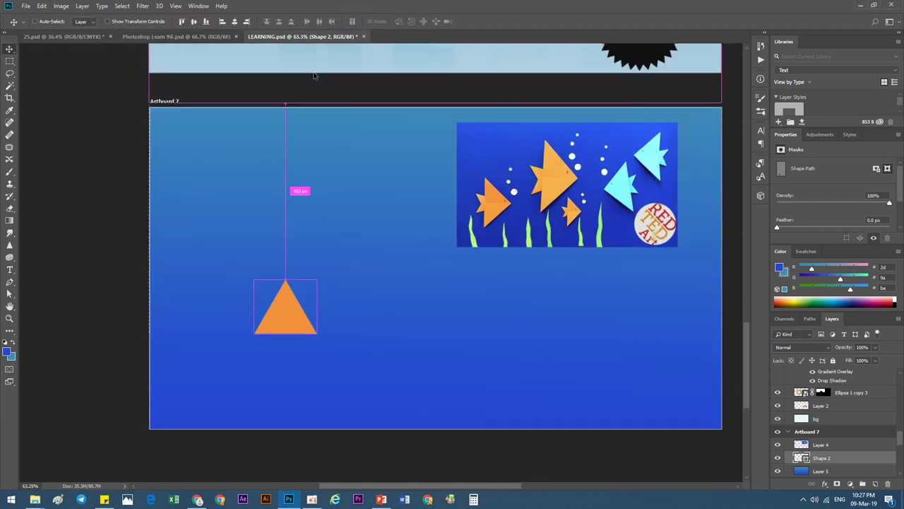
pyautogui.hotkey('ctrl', 't')
pyautogui.moveTo(452, 325)
pyautogui.mouseDown()
pyautogui.moveTo(407, 393)
pyautogui.moveTo(258, 415)
pyautogui.moveTo(269, 377)
pyautogui.mouseUp()
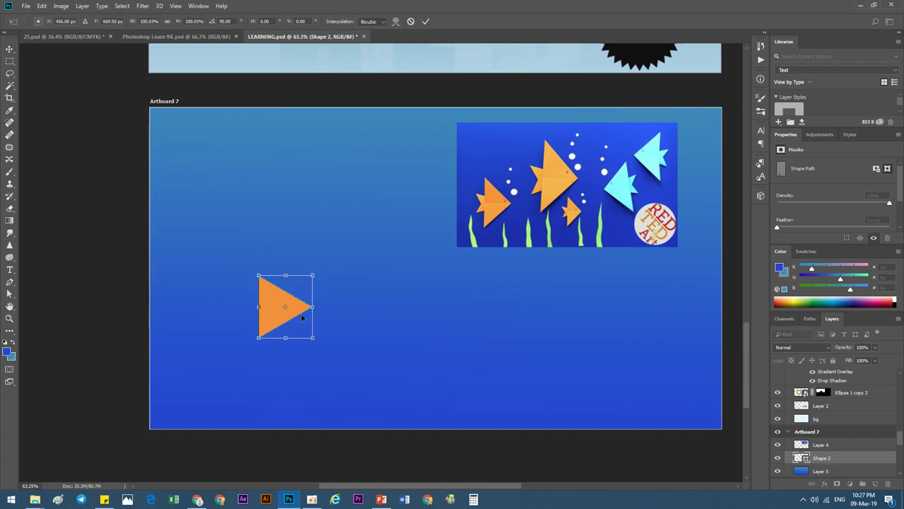
pyautogui.moveTo(312, 309); pyautogui.dragTo(296, 308)
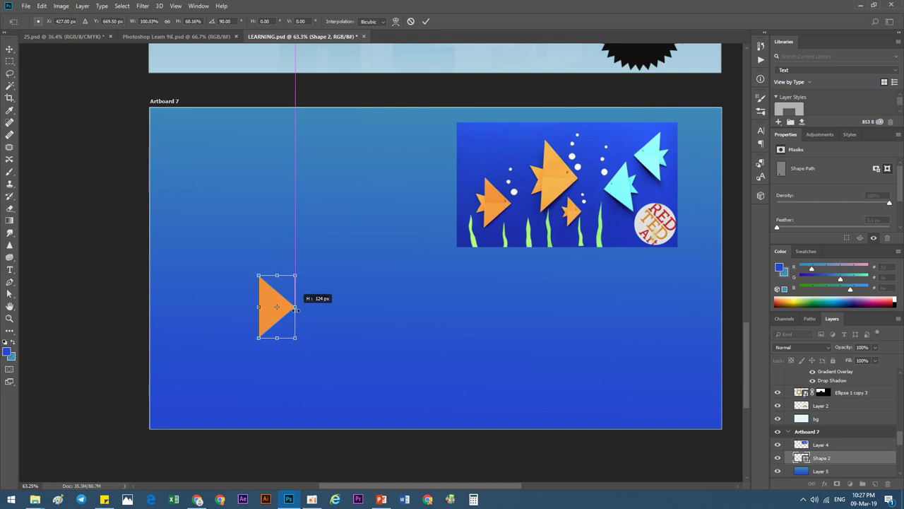
pyautogui.moveTo(295, 309); pyautogui.dragTo(296, 308)
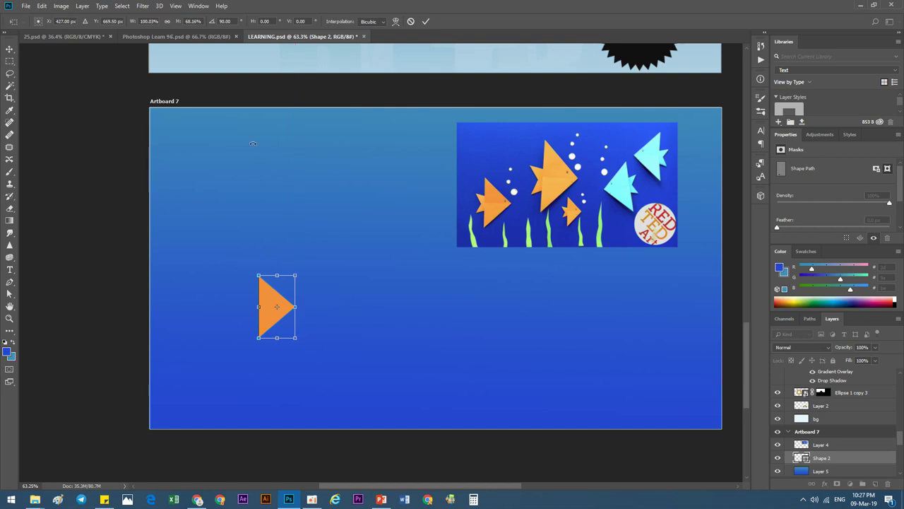
pyautogui.click(426, 21)
pyautogui.scroll(2, 293, 304)
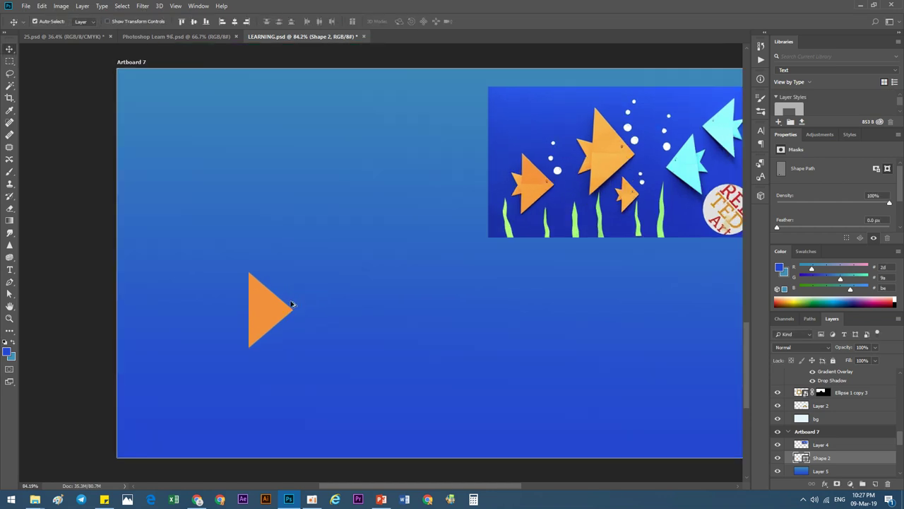
pyautogui.scroll(2, 282, 310)
pyautogui.moveTo(256, 327); pyautogui.dragTo(279, 294)
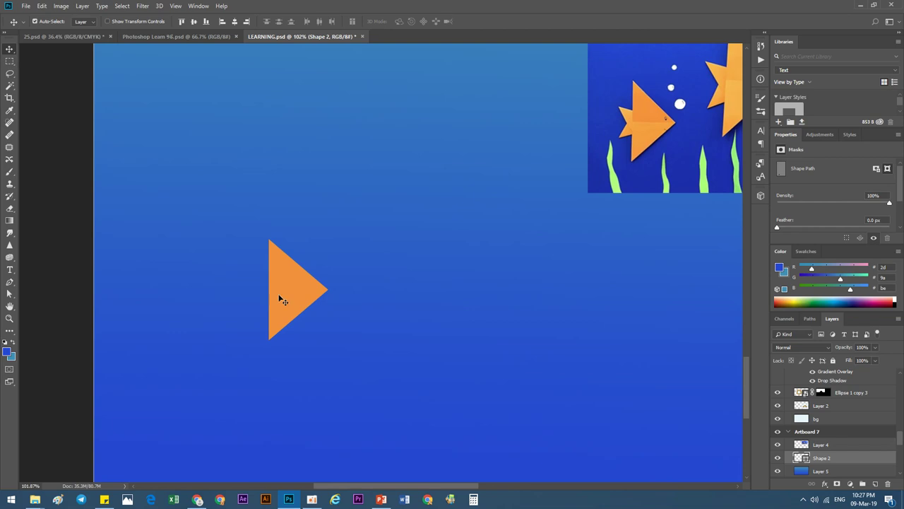
# Duplicate the triangle, then shrink it and rotate it about 45° as a tail piece
pyautogui.scroll(-2, 282, 301)
pyautogui.moveTo(285, 301); pyautogui.dragTo(266, 297)
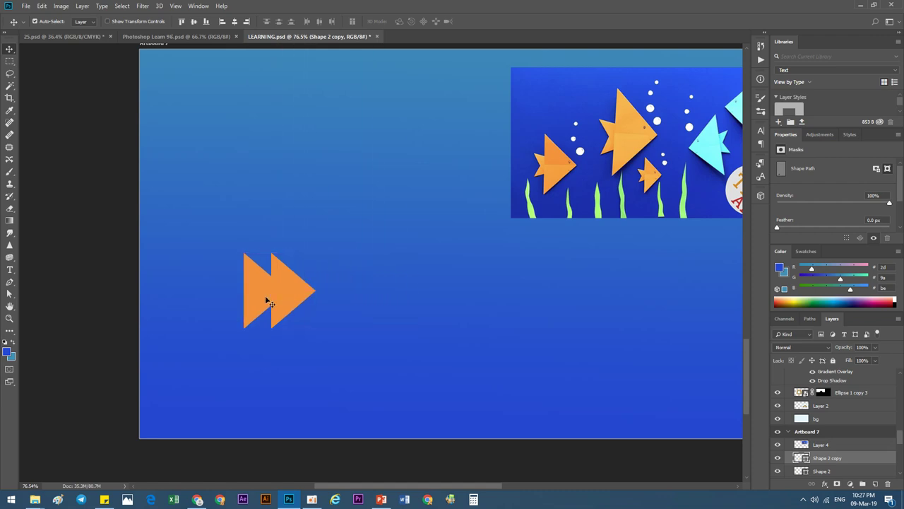
pyautogui.hotkey('ctrl', 't')
pyautogui.moveTo(245, 328); pyautogui.dragTo(343, 291)
pyautogui.scroll(3, 265, 322)
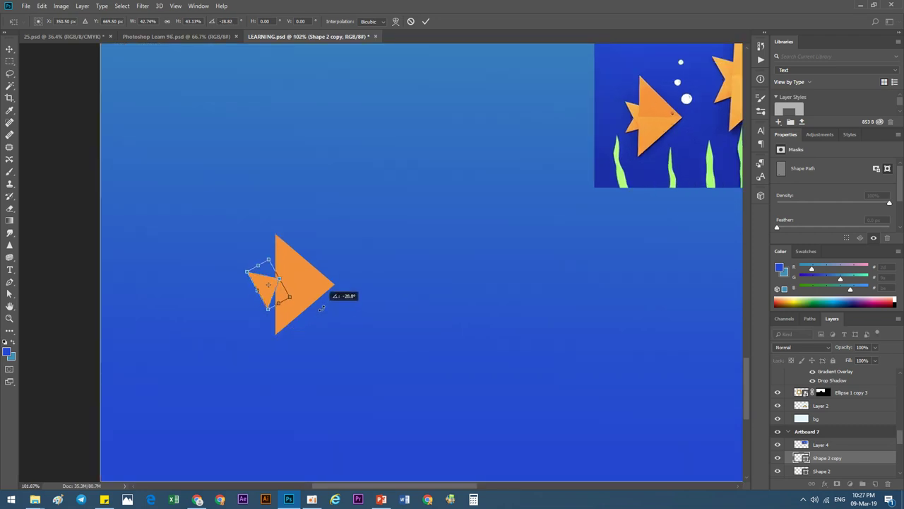
pyautogui.moveTo(343, 291)
pyautogui.mouseDown()
pyautogui.moveTo(328, 299)
pyautogui.moveTo(293, 290)
pyautogui.mouseUp()
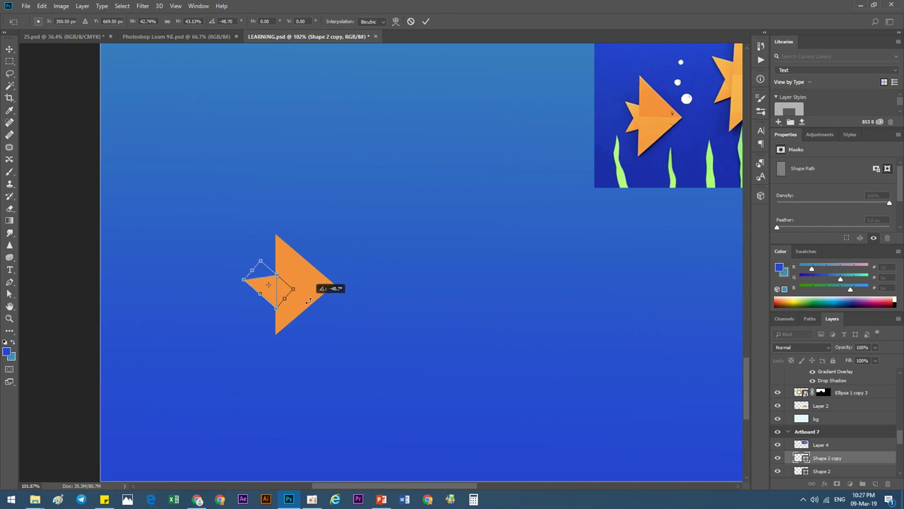
pyautogui.moveTo(293, 290); pyautogui.dragTo(274, 295)
# Position and tilt the small tail triangle against the left of the fish body
pyautogui.scroll(2, 274, 295)
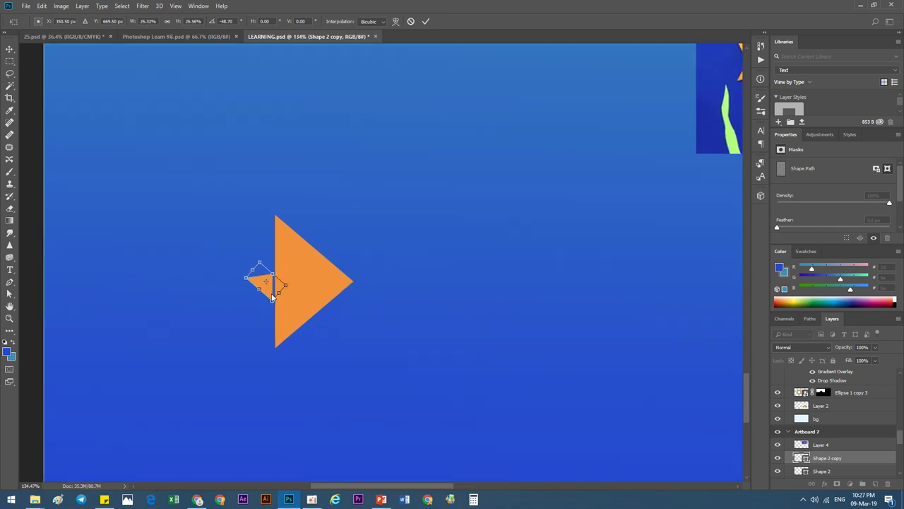
pyautogui.scroll(3, 264, 289)
pyautogui.moveTo(275, 286)
pyautogui.mouseDown()
pyautogui.moveTo(282, 280)
pyautogui.moveTo(333, 302)
pyautogui.mouseUp()
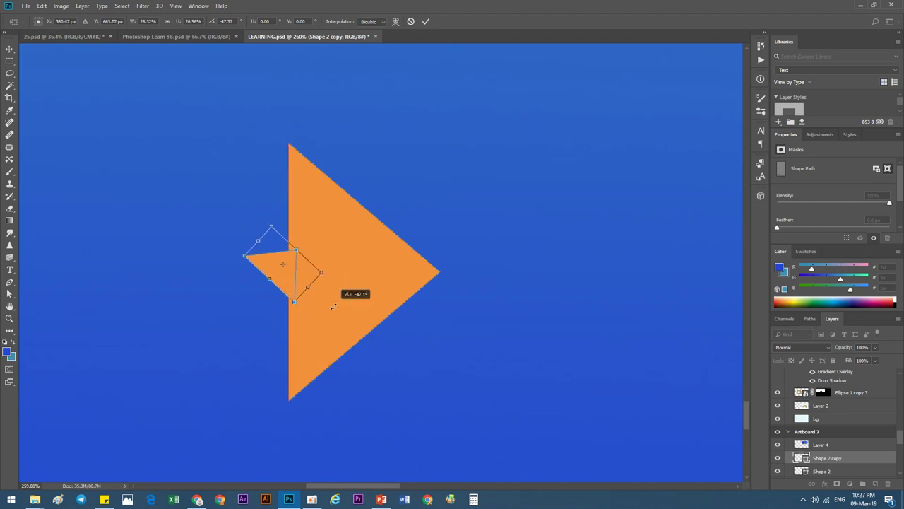
pyautogui.scroll(-2, 295, 300)
pyautogui.scroll(-2, 295, 300)
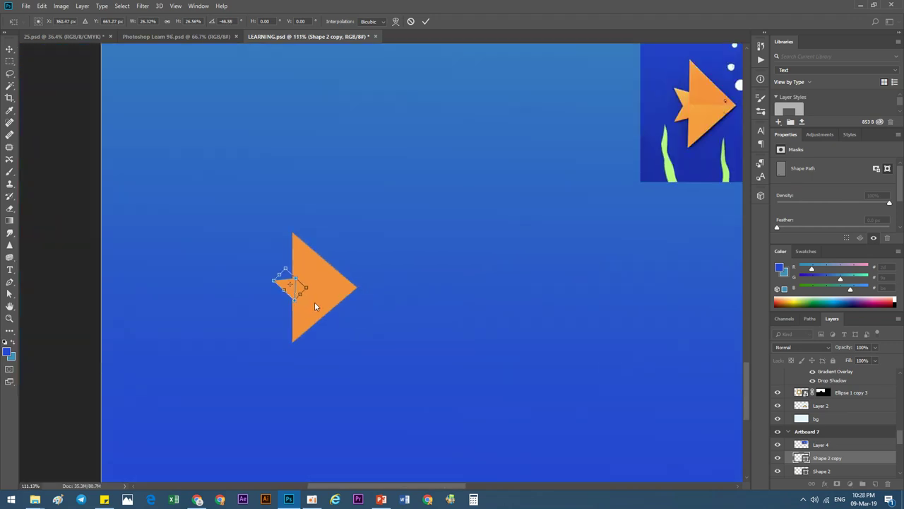
pyautogui.moveTo(321, 297); pyautogui.dragTo(290, 289)
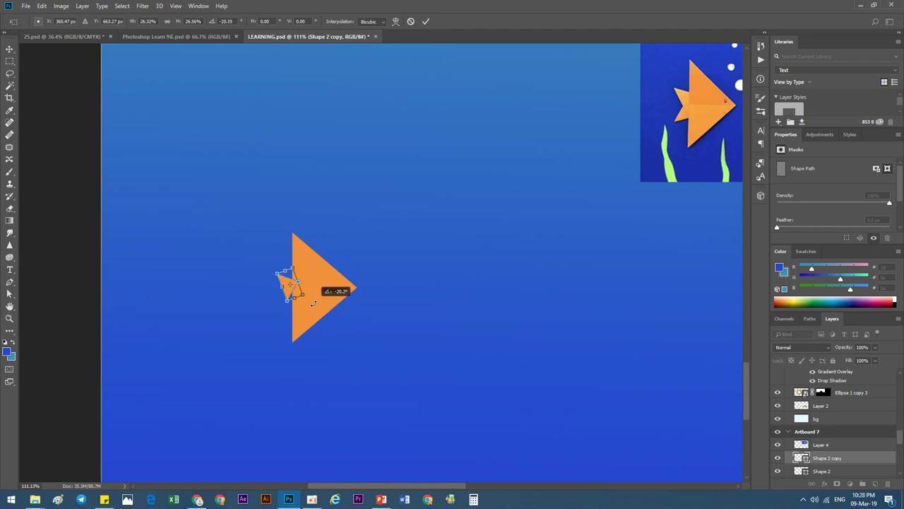
pyautogui.scroll(2, 290, 288)
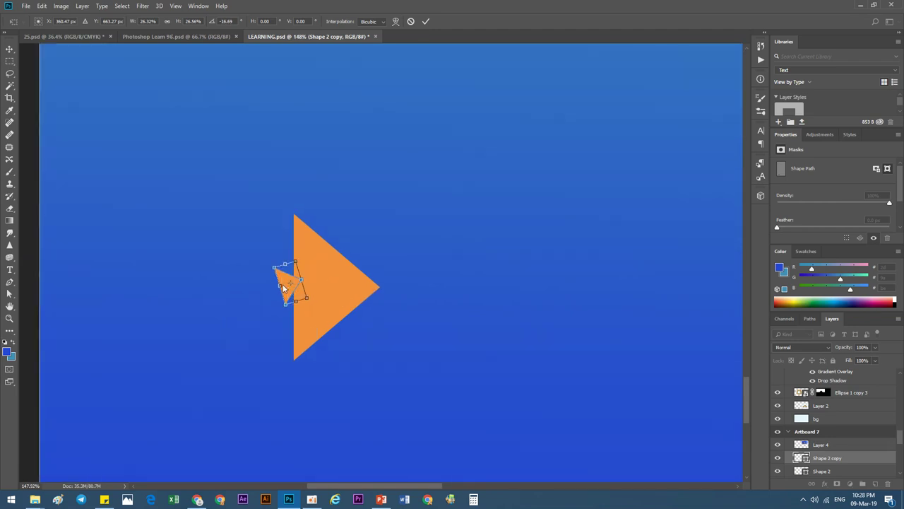
pyautogui.moveTo(273, 266)
pyautogui.mouseDown()
pyautogui.moveTo(265, 263)
pyautogui.moveTo(281, 283)
pyautogui.mouseUp()
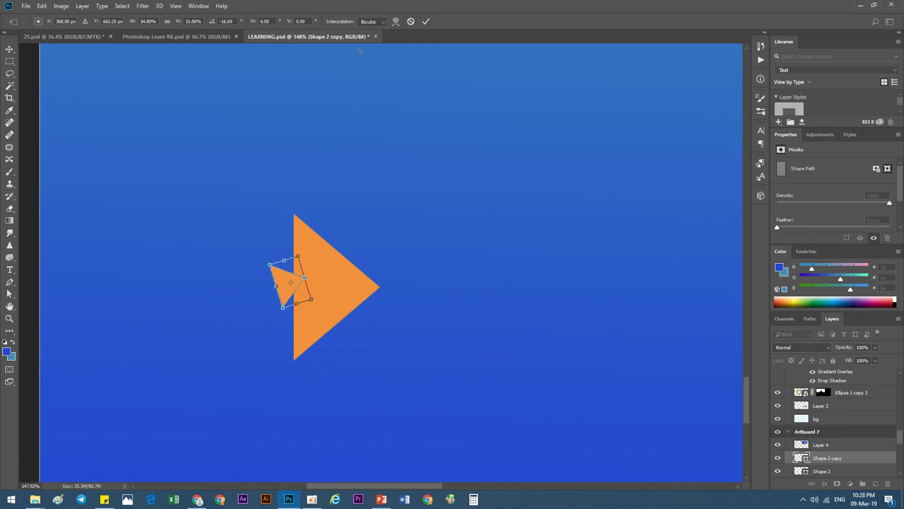
pyautogui.click(425, 22)
# Duplicate the tail piece, flip it vertically and move it down about 18 px
pyautogui.hotkey('ctrl', 'j')
pyautogui.hotkey('ctrl', 't')
pyautogui.rightClick(279, 284)
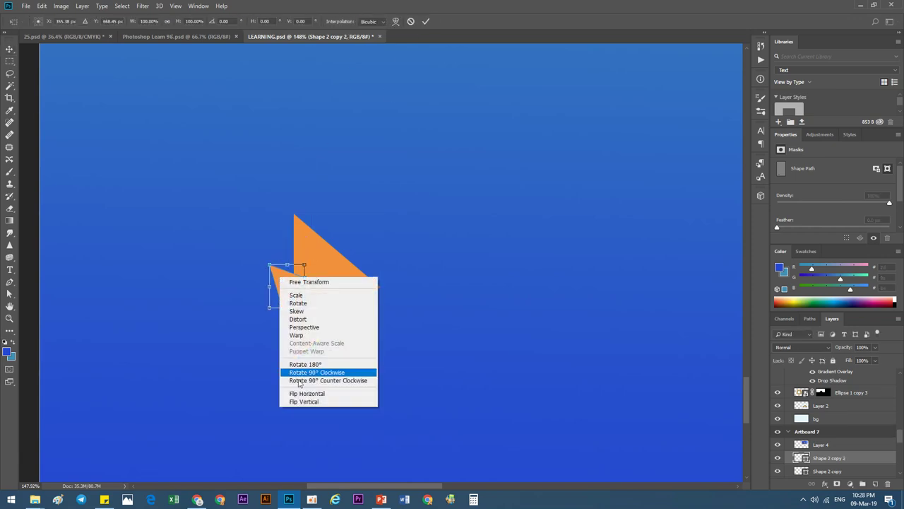
pyautogui.click(306, 406)
pyautogui.moveTo(294, 293); pyautogui.dragTo(295, 307)
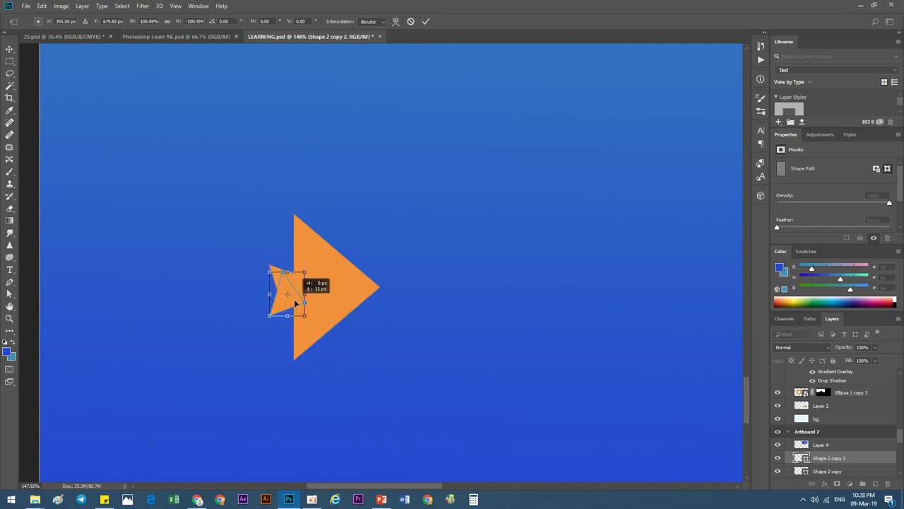
pyautogui.click(426, 22)
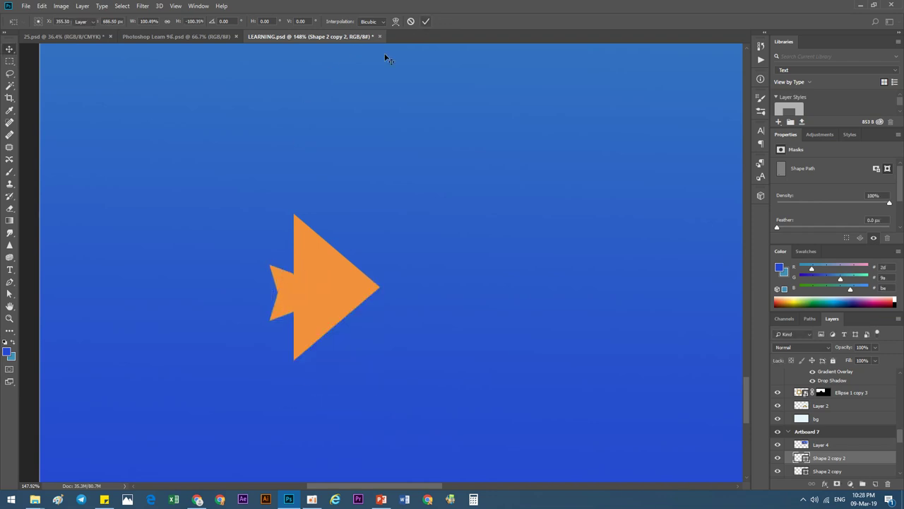
pyautogui.scroll(-3, 313, 323)
# Select the Shape 2 fish body and marquee a rectangle over its upper half
pyautogui.scroll(2, 303, 322)
pyautogui.scroll(-2, 302, 323)
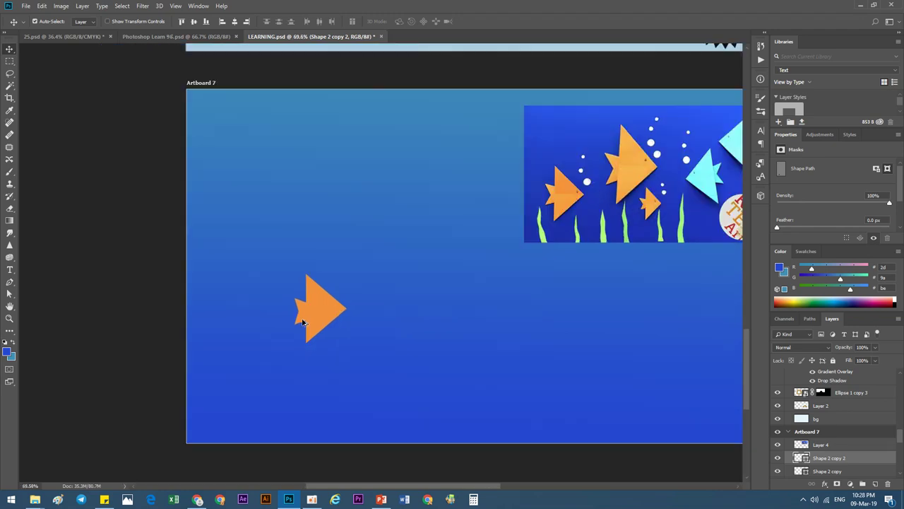
pyautogui.scroll(3, 303, 323)
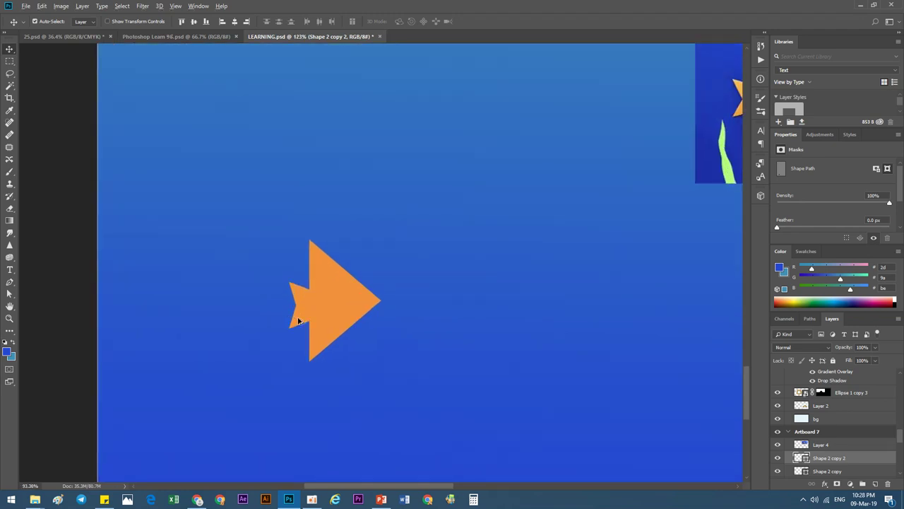
pyautogui.scroll(-2, 297, 320)
pyautogui.scroll(2, 323, 314)
pyautogui.click(325, 308)
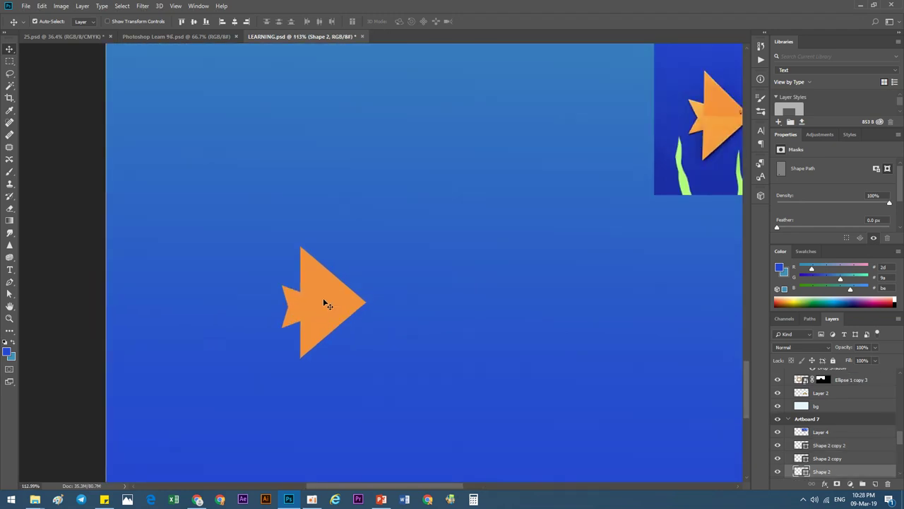
pyautogui.scroll(-2, 357, 315)
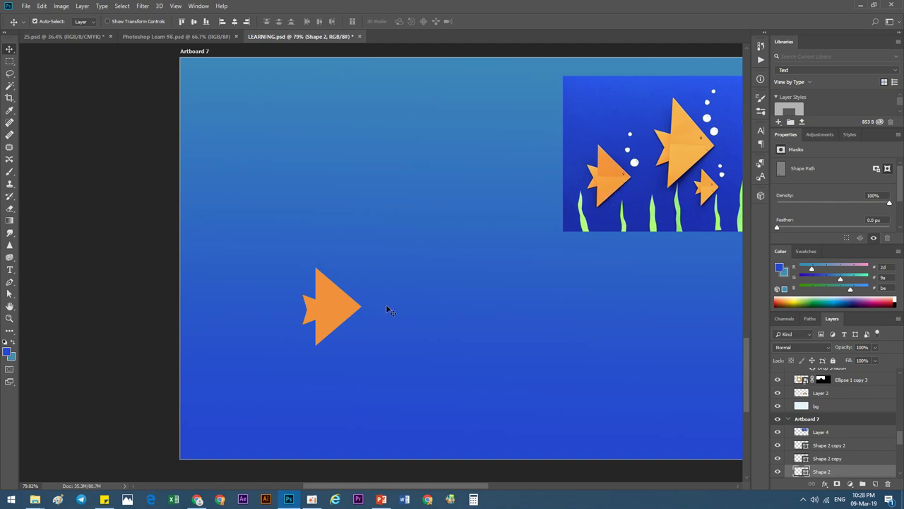
pyautogui.click(9, 61)
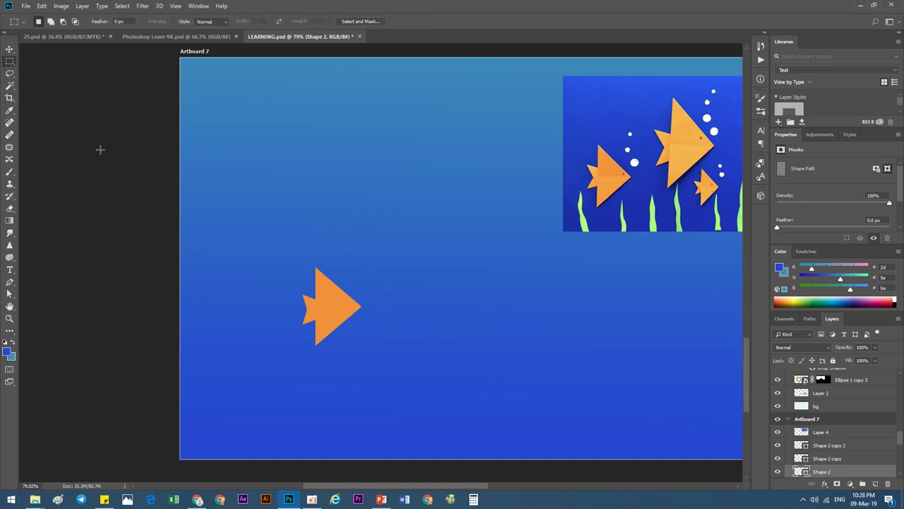
pyautogui.moveTo(284, 252); pyautogui.dragTo(399, 309)
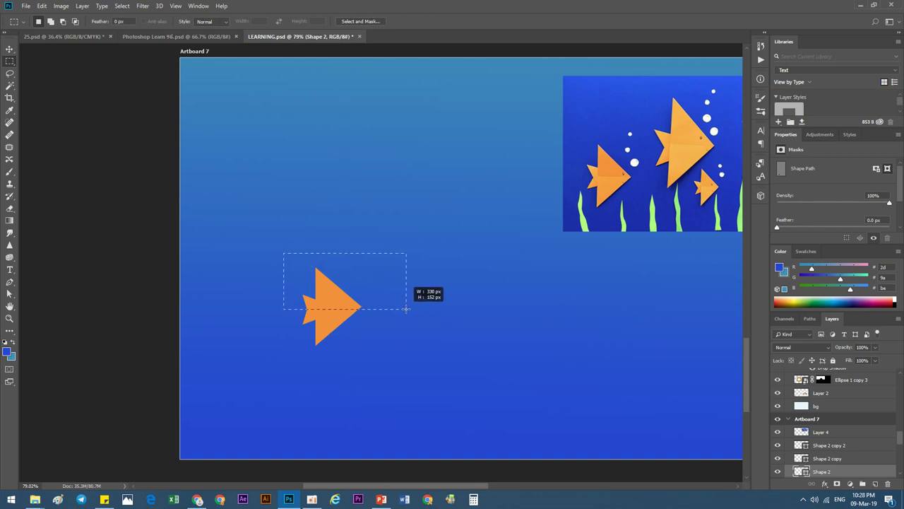
pyautogui.moveTo(399, 309); pyautogui.dragTo(404, 308)
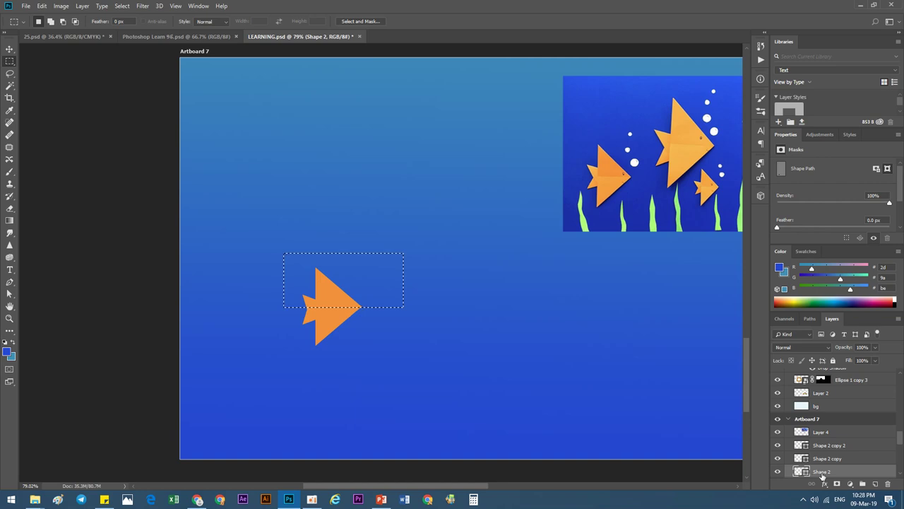
# Add Layer 6 and set the foreground to a slightly lighter orange sampled from the fish
pyautogui.click(863, 484)
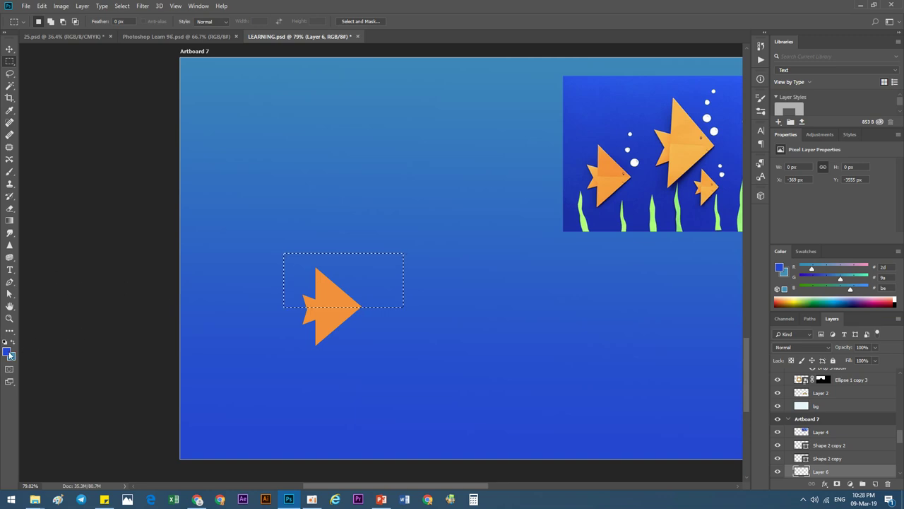
pyautogui.click(10, 355)
pyautogui.click(311, 290)
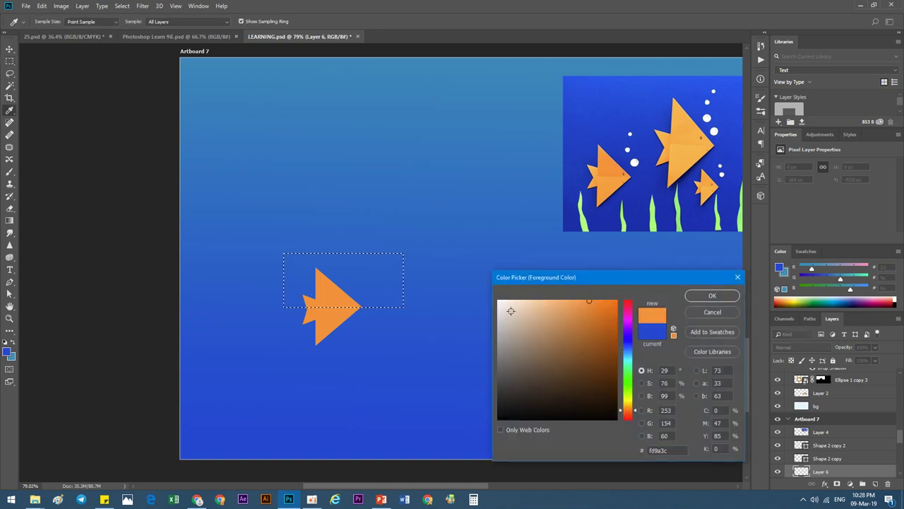
pyautogui.click(580, 306)
pyautogui.click(699, 300)
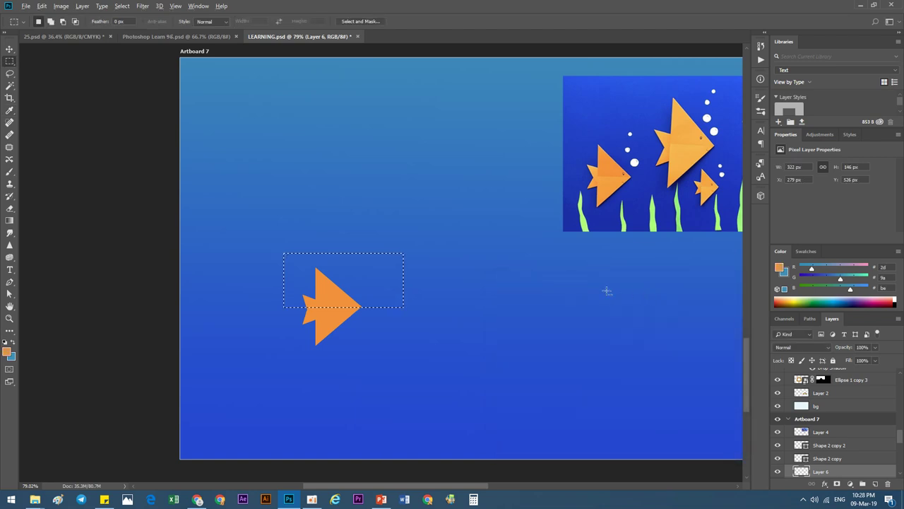
# Fill the selection with the orange, deselect, and clip Layer 6 to the fish shape
pyautogui.hotkey('alt', 'BackSpace')
pyautogui.hotkey('ctrl', 'z')
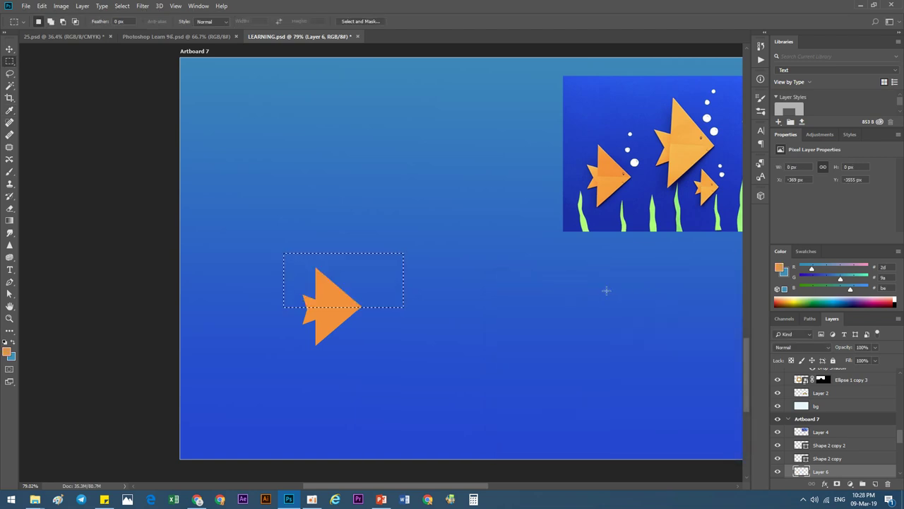
pyautogui.hotkey('alt', 'BackSpace')
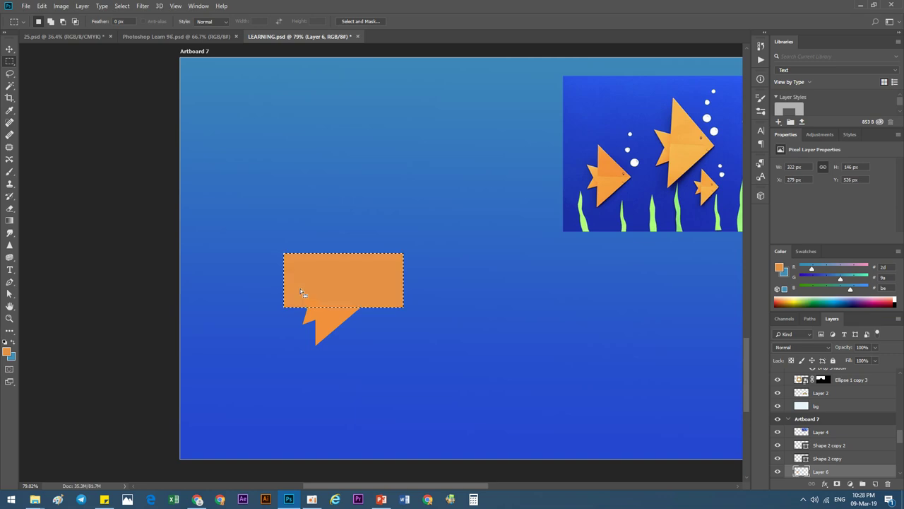
pyautogui.hotkey('ctrl', 'd')
pyautogui.rightClick(801, 469)
pyautogui.click(816, 254)
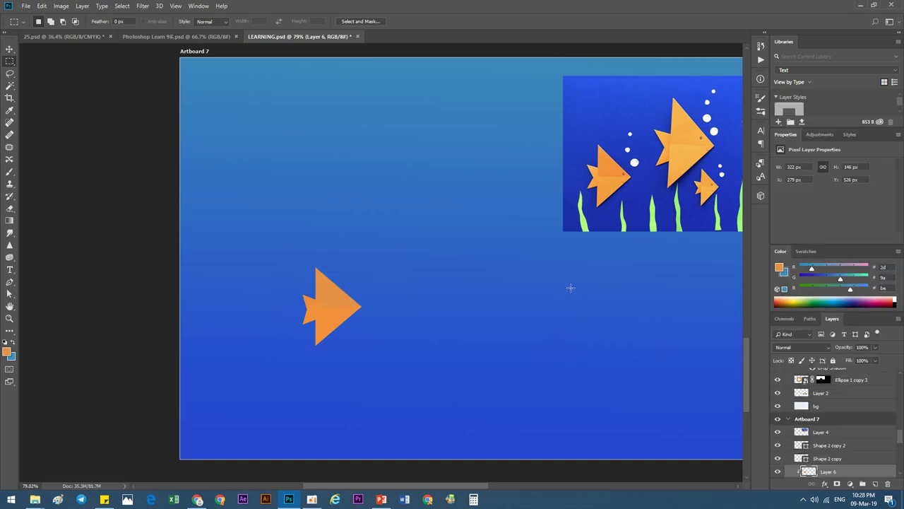
pyautogui.click(9, 48)
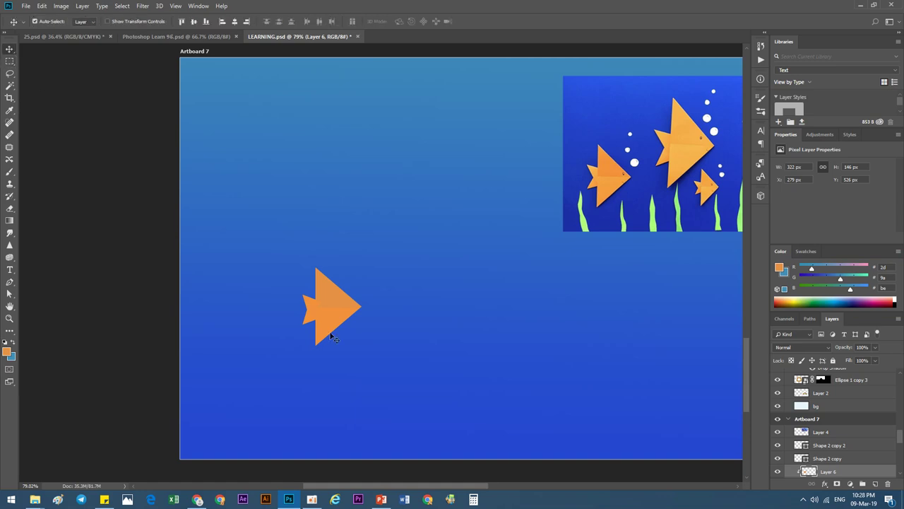
# Move the two Shape 2 copy tail layers below Shape 2 in the layer stack
pyautogui.scroll(5, 318, 322)
pyautogui.click(356, 312)
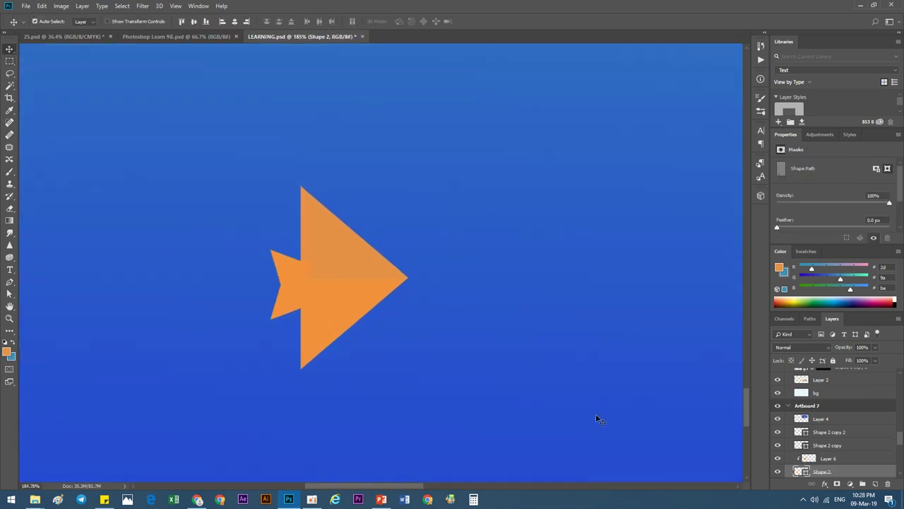
pyautogui.click(817, 431)
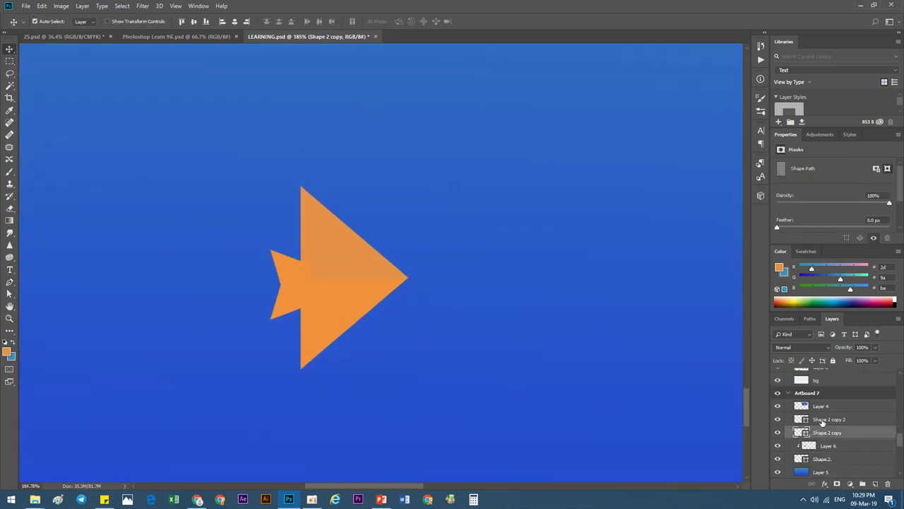
pyautogui.moveTo(826, 431); pyautogui.dragTo(822, 467)
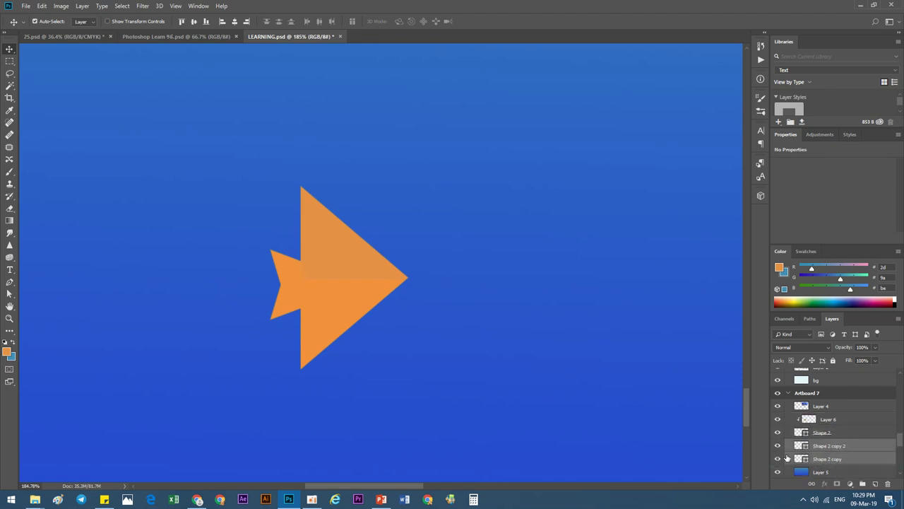
pyautogui.scroll(-5, 327, 297)
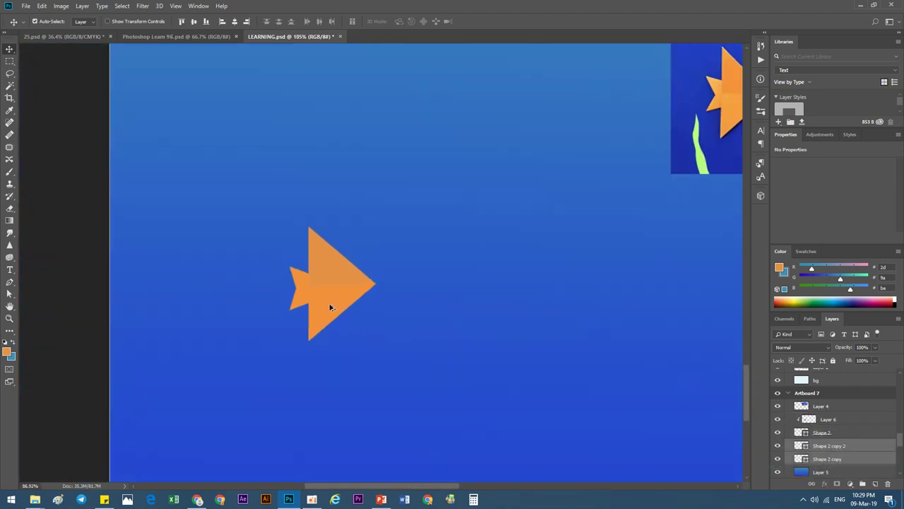
pyautogui.scroll(3, 329, 308)
pyautogui.scroll(2, 325, 304)
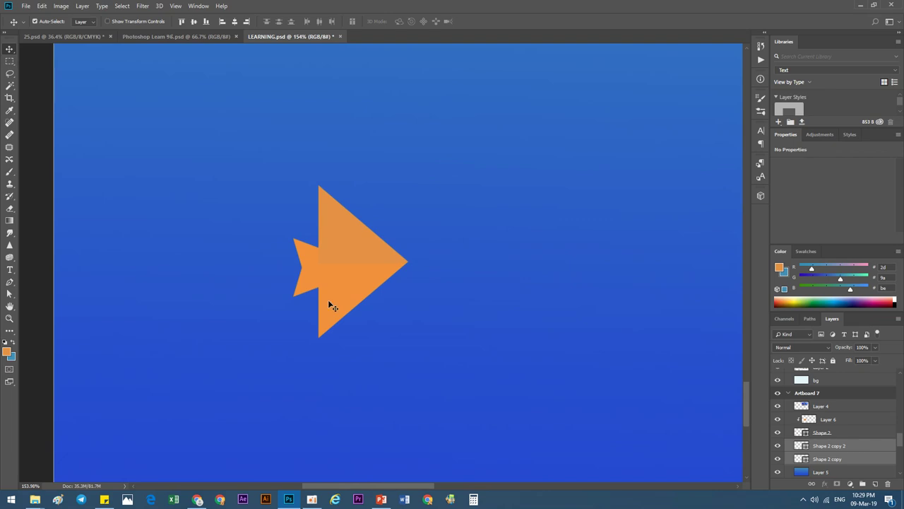
pyautogui.scroll(-3, 305, 292)
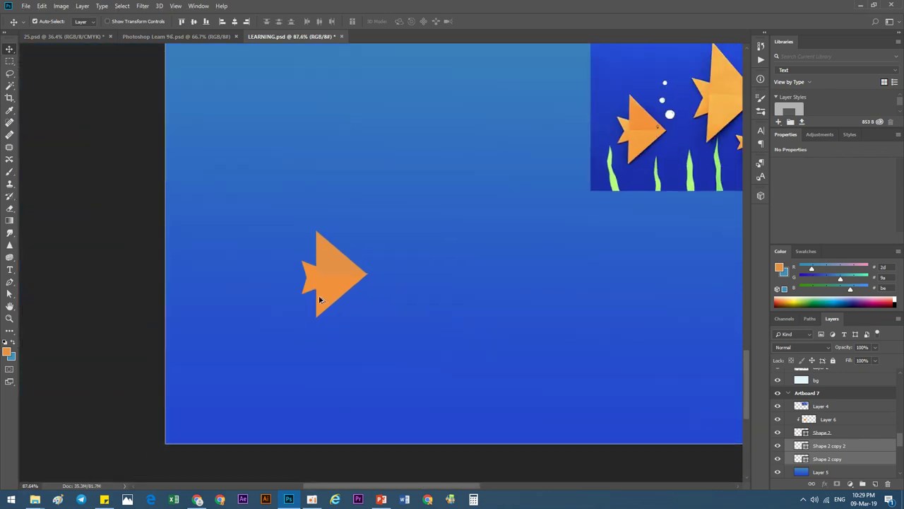
pyautogui.scroll(2, 317, 299)
pyautogui.scroll(1, 322, 298)
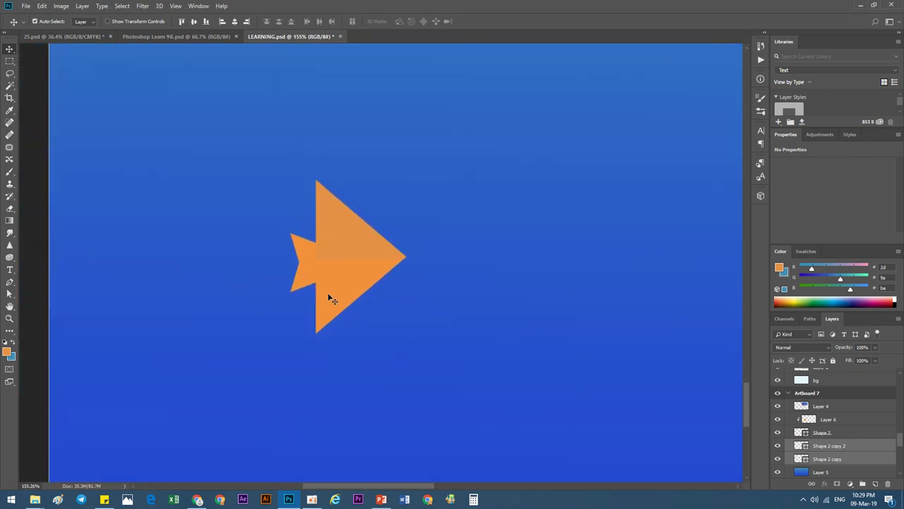
# Recolour the Shape 2 fish body fill to a new orange shade
pyautogui.click(327, 297)
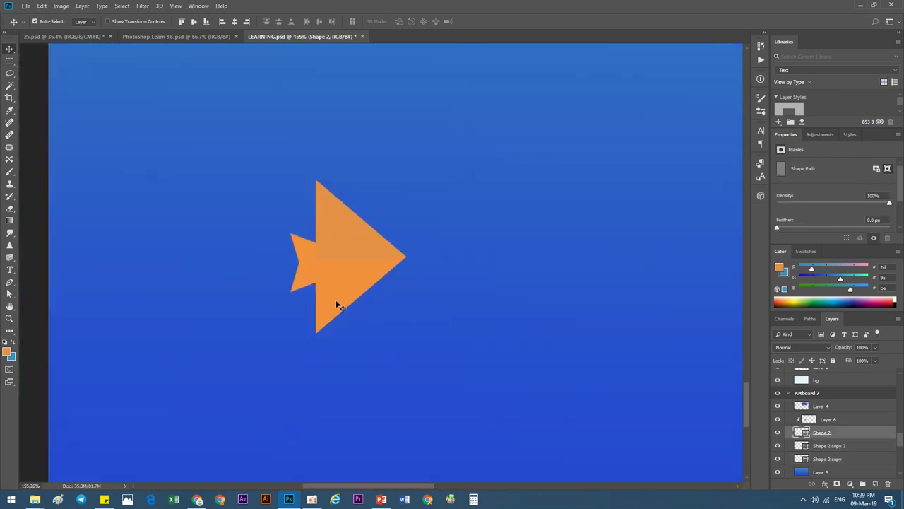
pyautogui.doubleClick(800, 433)
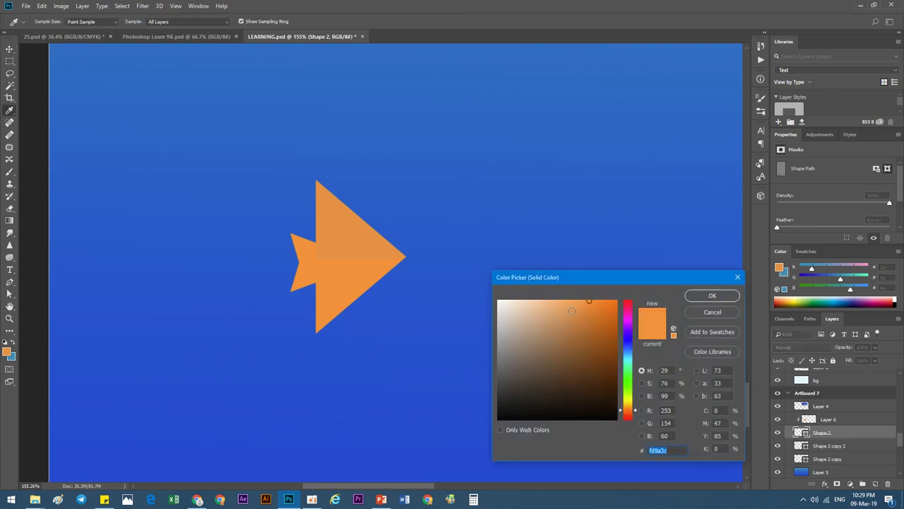
pyautogui.click(565, 301)
pyautogui.click(568, 309)
pyautogui.click(712, 295)
pyautogui.press('v')
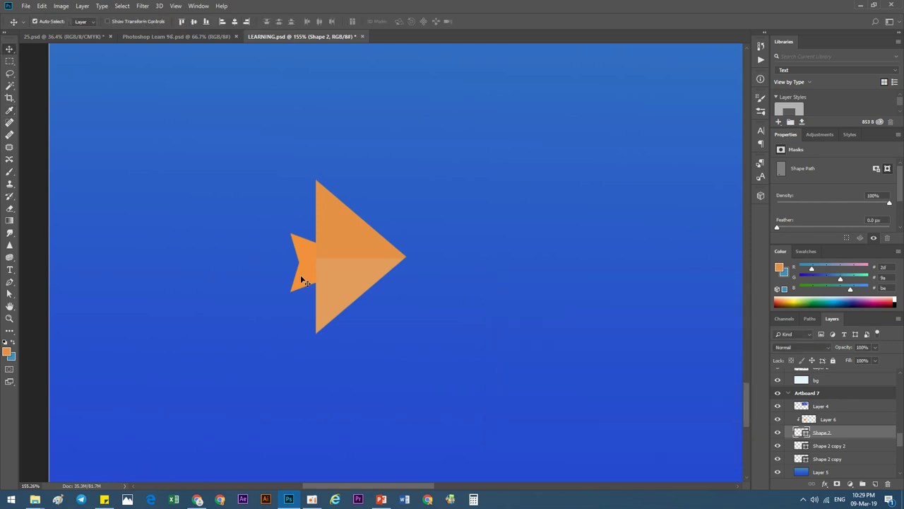
# Give both tail triangles, Shape 2 copy 2 and Shape 2 copy, a deeper orange fill
pyautogui.click(302, 279)
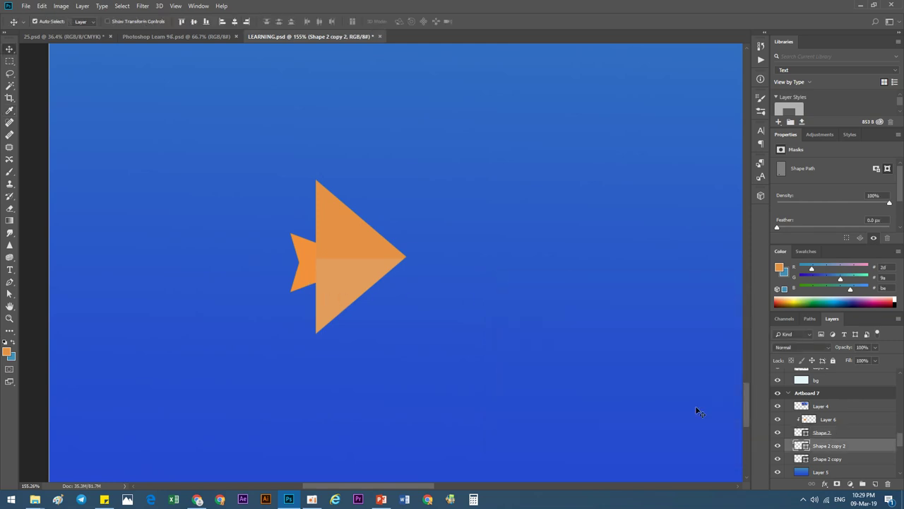
pyautogui.doubleClick(801, 445)
pyautogui.click(594, 309)
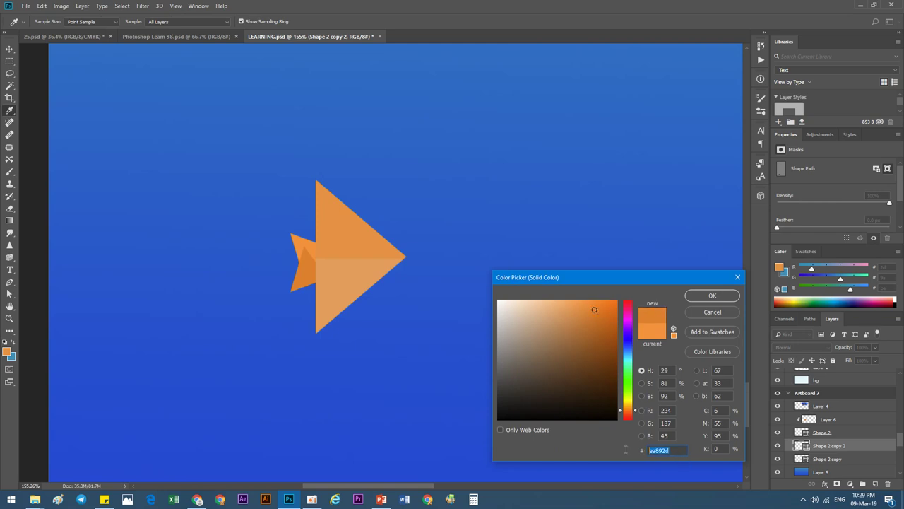
pyautogui.click(704, 313)
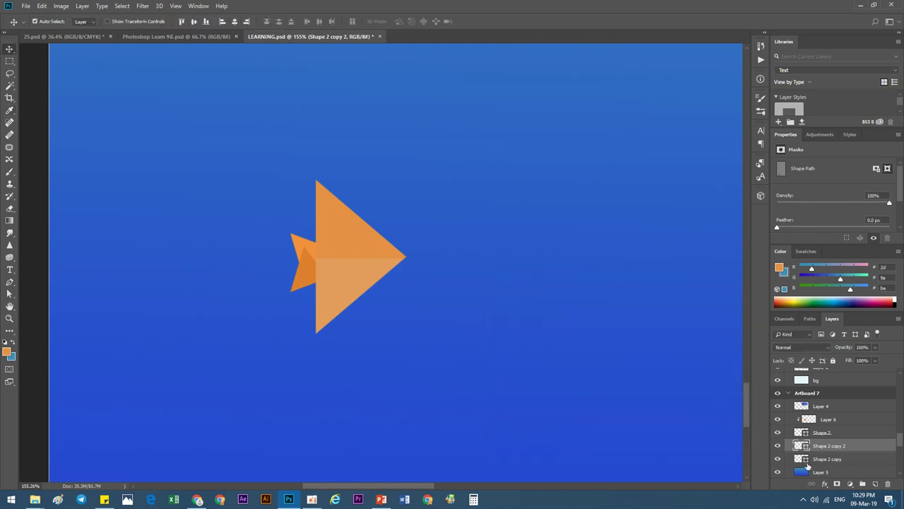
pyautogui.doubleClick(802, 459)
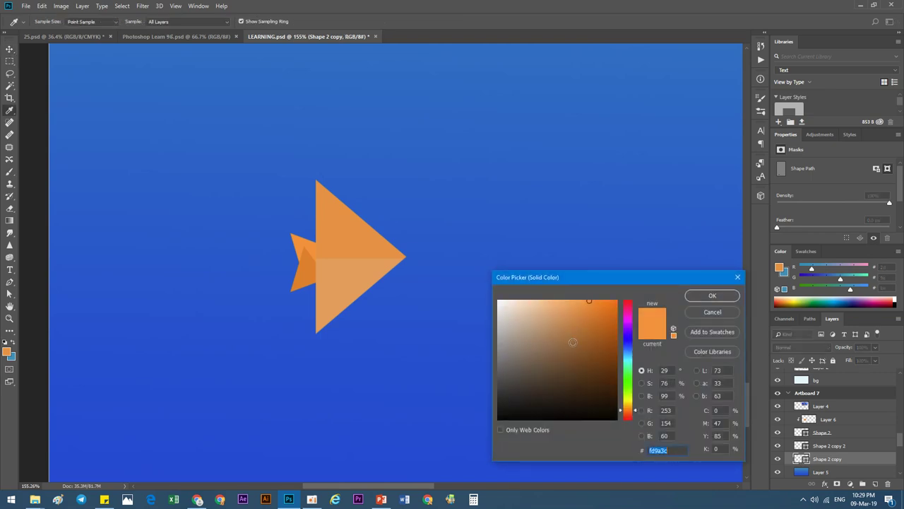
pyautogui.click(712, 295)
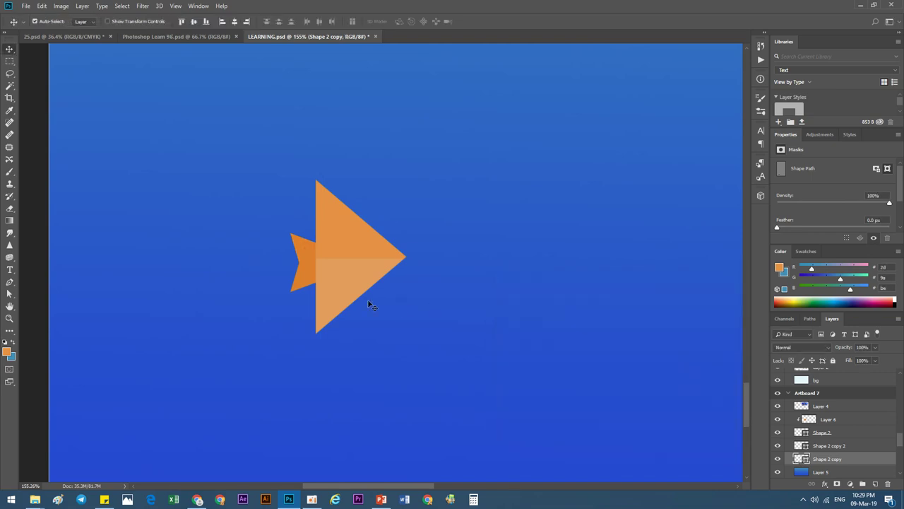
pyautogui.scroll(-3, 332, 282)
pyautogui.scroll(-3, 330, 281)
pyautogui.scroll(2, 330, 282)
pyautogui.scroll(2, 323, 282)
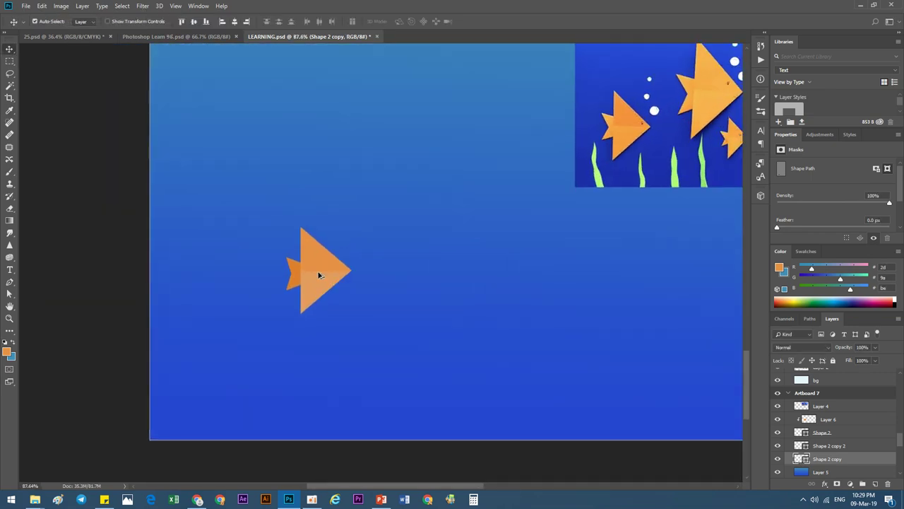
pyautogui.click(9, 172)
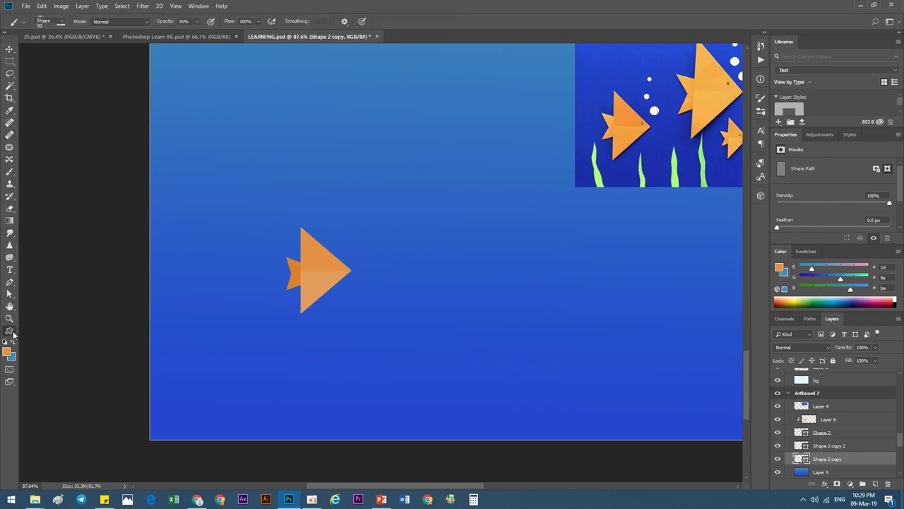
# Draw a small black-outlined eye circle on a new layer above Layer 6
pyautogui.click(9, 330)
pyautogui.click(56, 458)
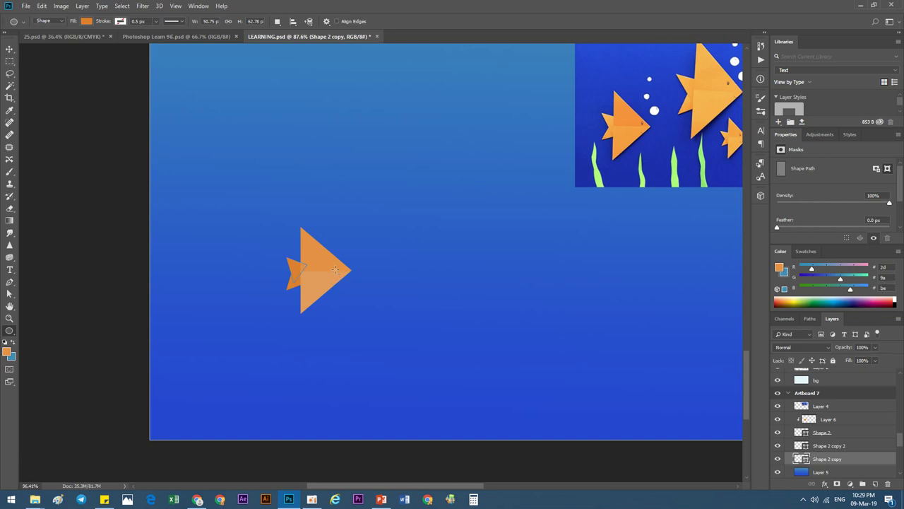
pyautogui.scroll(3, 332, 270)
pyautogui.scroll(3, 332, 268)
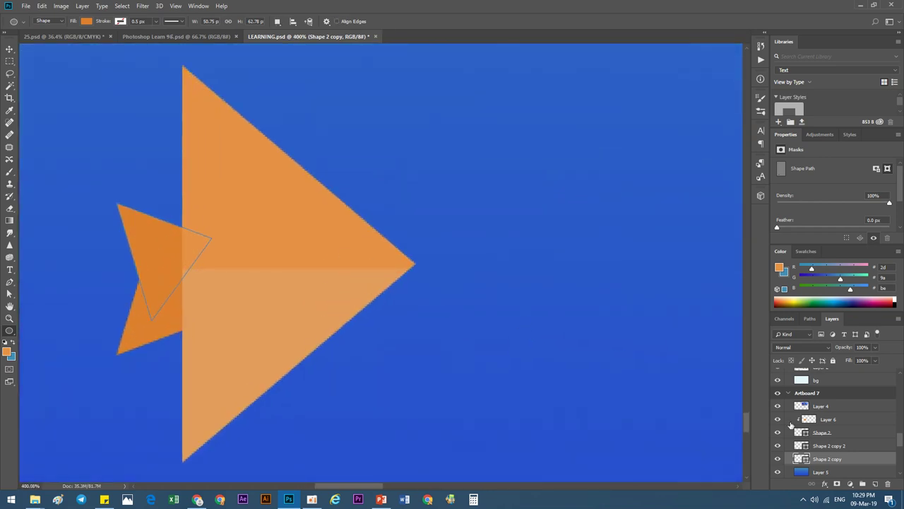
pyautogui.click(829, 421)
pyautogui.click(875, 484)
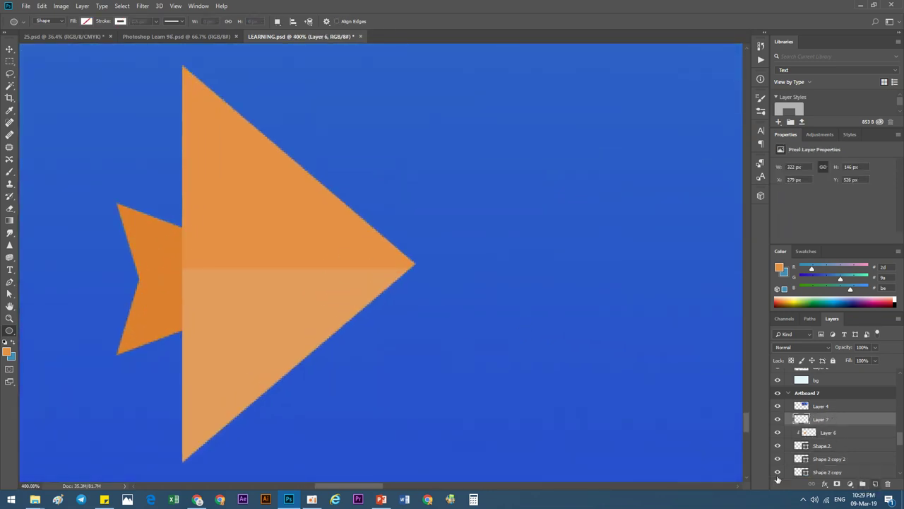
pyautogui.moveTo(344, 235); pyautogui.dragTo(363, 255)
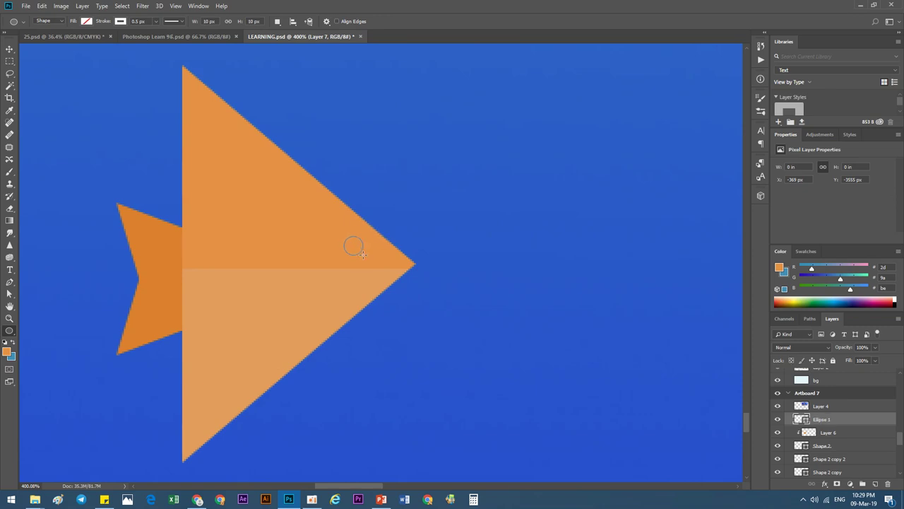
pyautogui.click(120, 26)
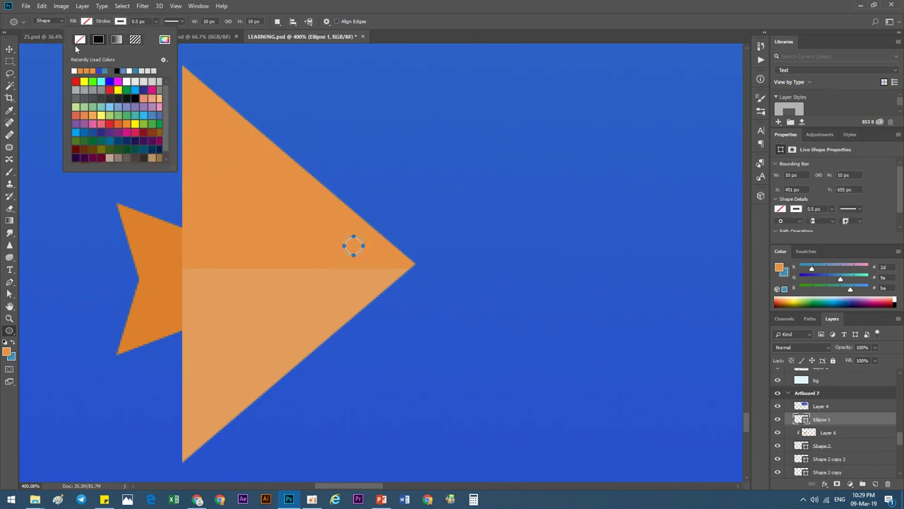
pyautogui.click(118, 70)
pyautogui.press('Return')
pyautogui.click(9, 49)
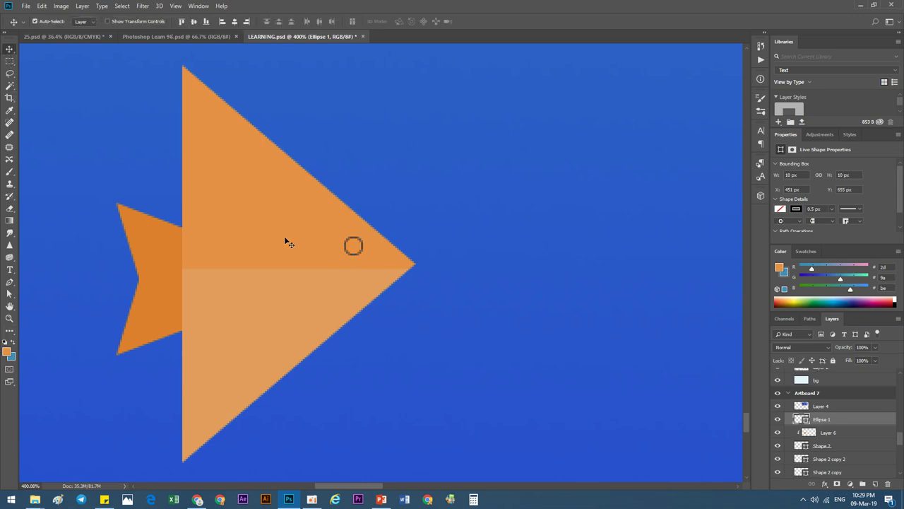
pyautogui.scroll(2, 392, 249)
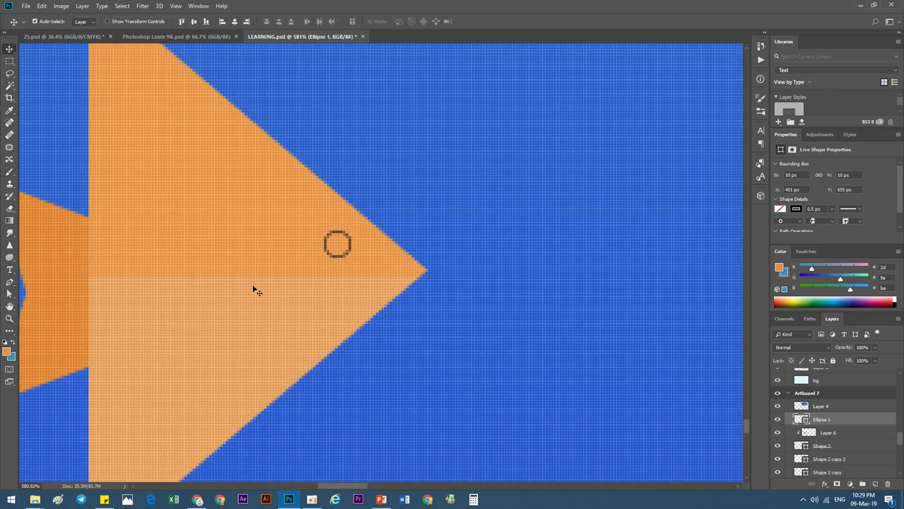
# Duplicate the eye circle, shrink it inside the original, and make it a black pupil with no stroke
pyautogui.hotkey('ctrl', 'j')
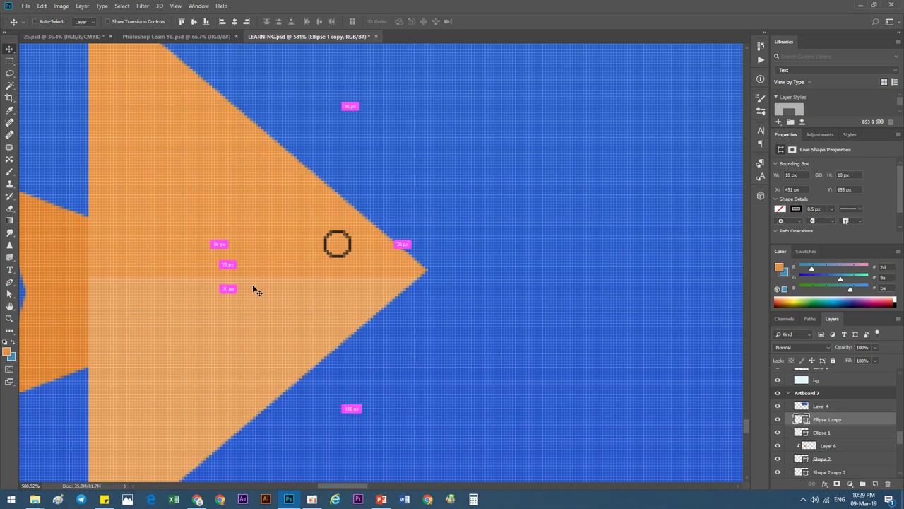
pyautogui.hotkey('ctrl', 't')
pyautogui.moveTo(352, 259); pyautogui.dragTo(345, 252)
pyautogui.press('Return')
pyautogui.press('Down')
pyautogui.press('Down')
pyautogui.press('Right')
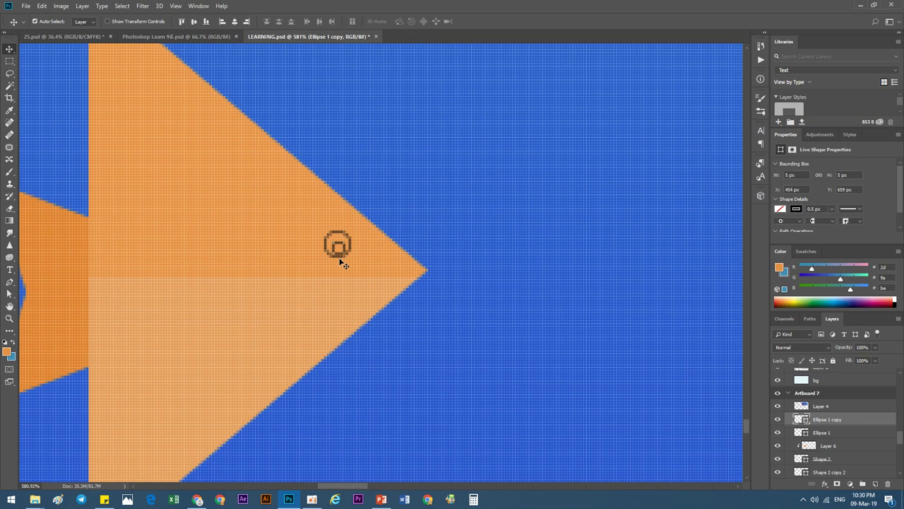
pyautogui.click(10, 319)
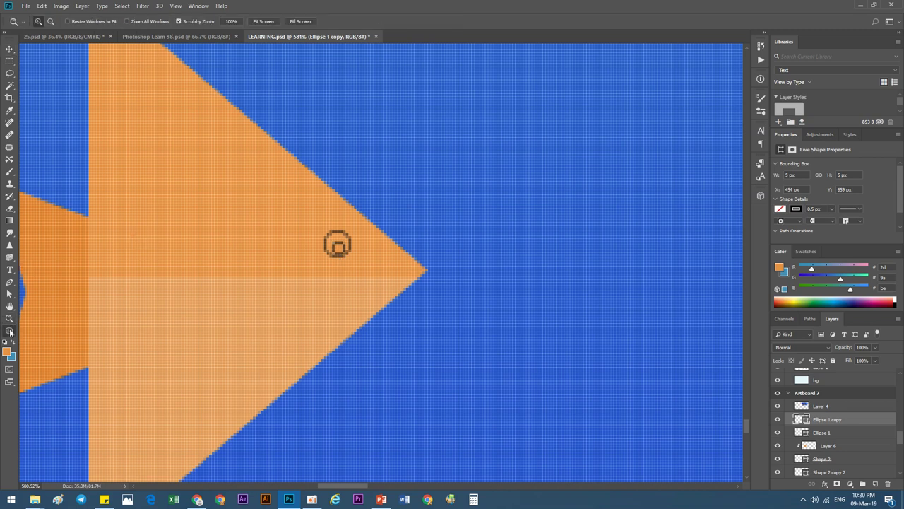
pyautogui.click(85, 22)
pyautogui.click(41, 71)
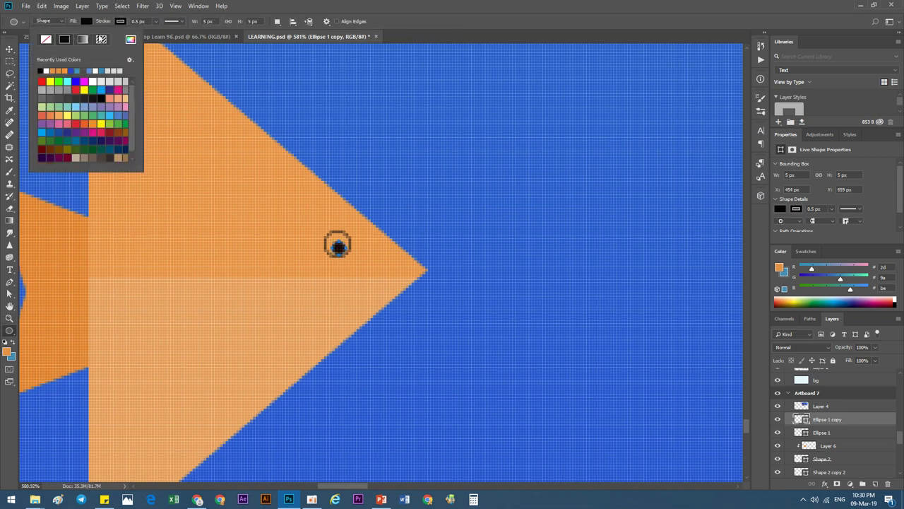
pyautogui.click(120, 22)
pyautogui.click(80, 39)
pyautogui.press('v')
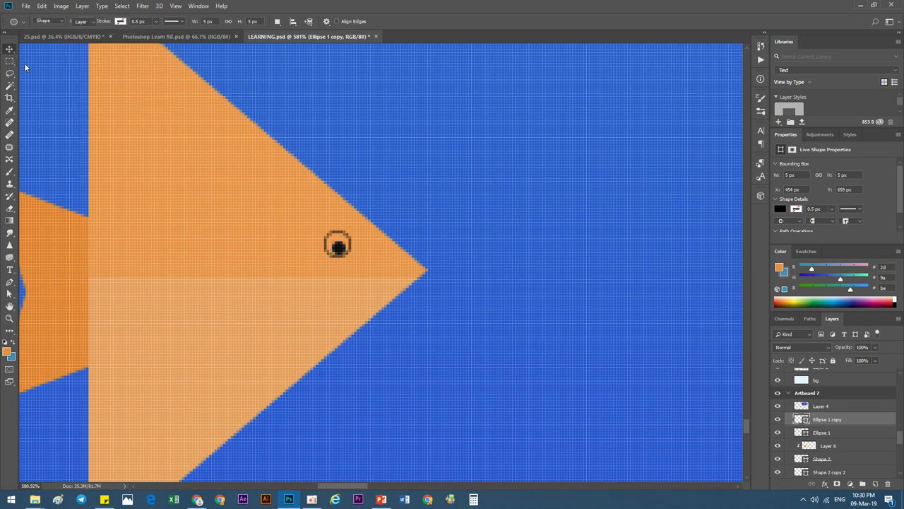
pyautogui.scroll(-3, 396, 293)
# Select the fish layers down to Shape 2 copy and make a new group from them
pyautogui.scroll(-3, 406, 323)
pyautogui.scroll(-3, 428, 346)
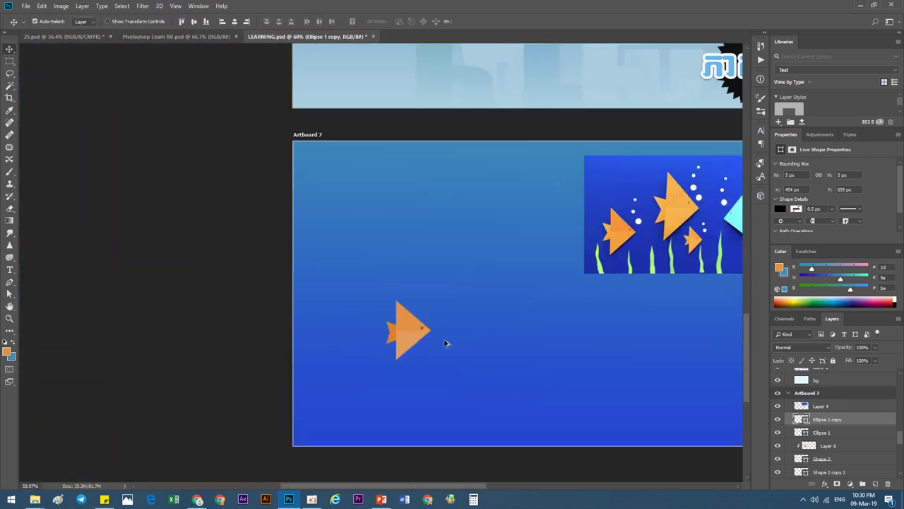
pyautogui.scroll(-2, 820, 423)
pyautogui.scroll(-2, 817, 443)
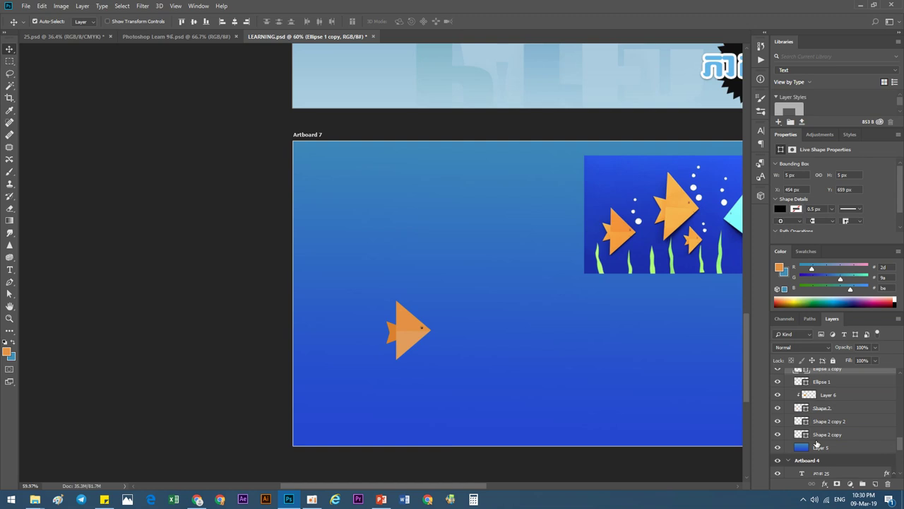
pyautogui.click(820, 436)
pyautogui.rightClick(819, 436)
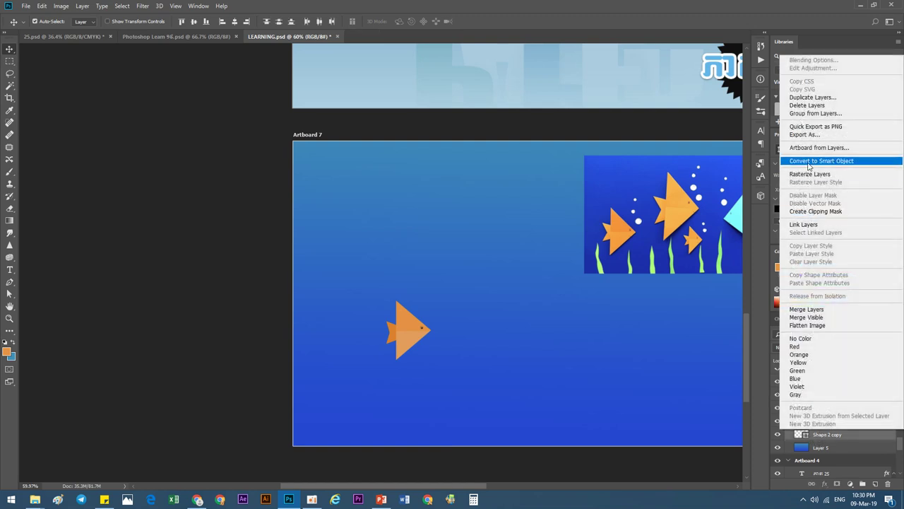
pyautogui.click(813, 114)
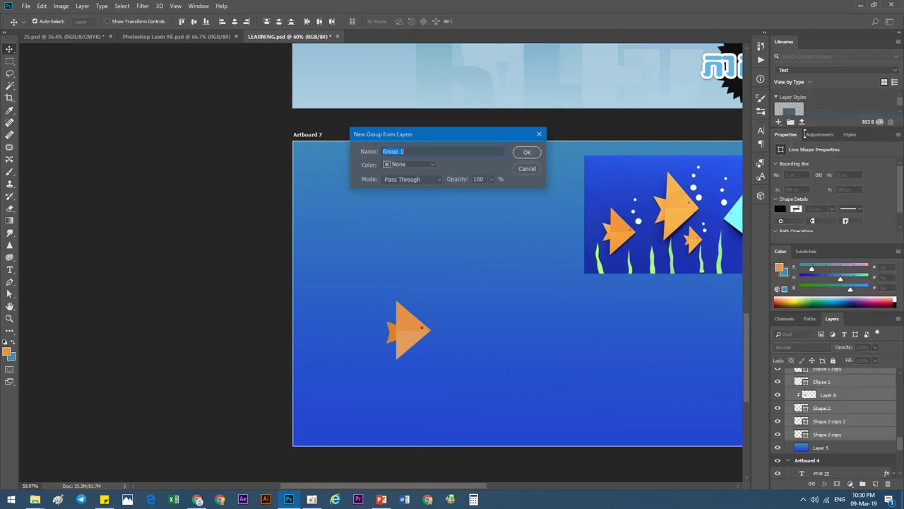
# Name the new group FISH with a red colour label
pyautogui.write('fis')
pyautogui.press('BackSpace')
pyautogui.press('BackSpace')
pyautogui.press('BackSpace')
pyautogui.press('BackSpace')
pyautogui.write('FIO')
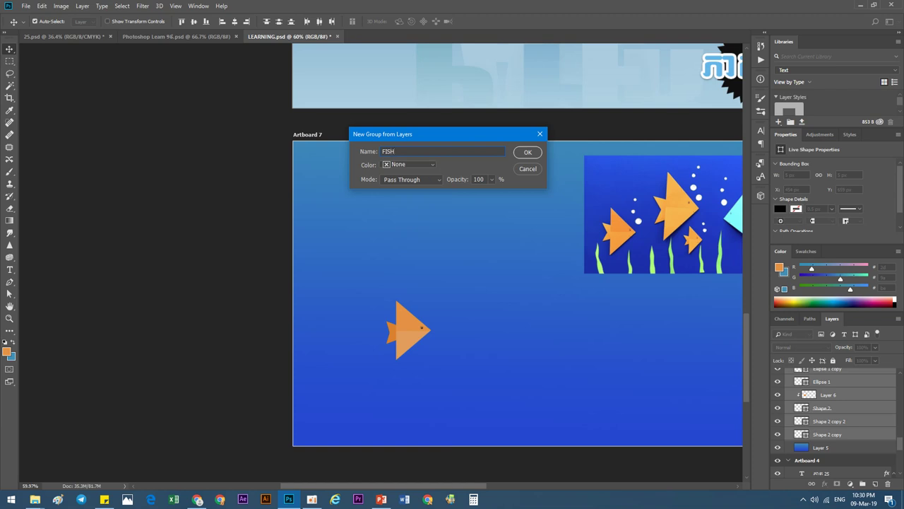
pyautogui.click(418, 164)
pyautogui.click(406, 190)
pyautogui.click(526, 153)
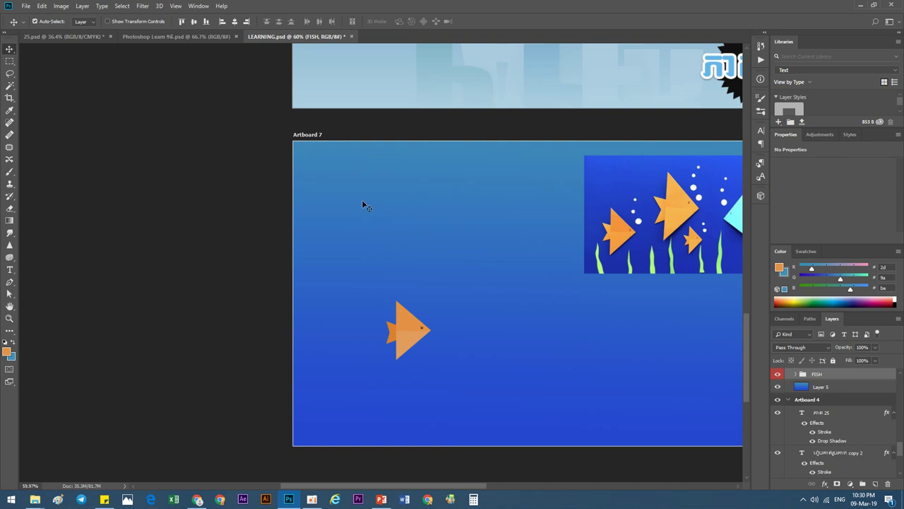
# Move the FISH group left and enlarge it to about 118%
pyautogui.scroll(1, 432, 331)
pyautogui.scroll(-1, 599, 328)
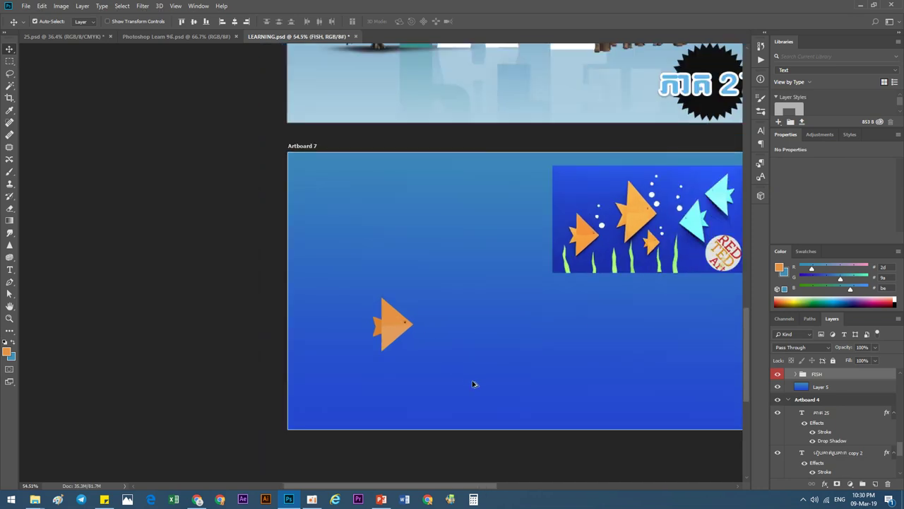
pyautogui.hotkey('ctrl', 't')
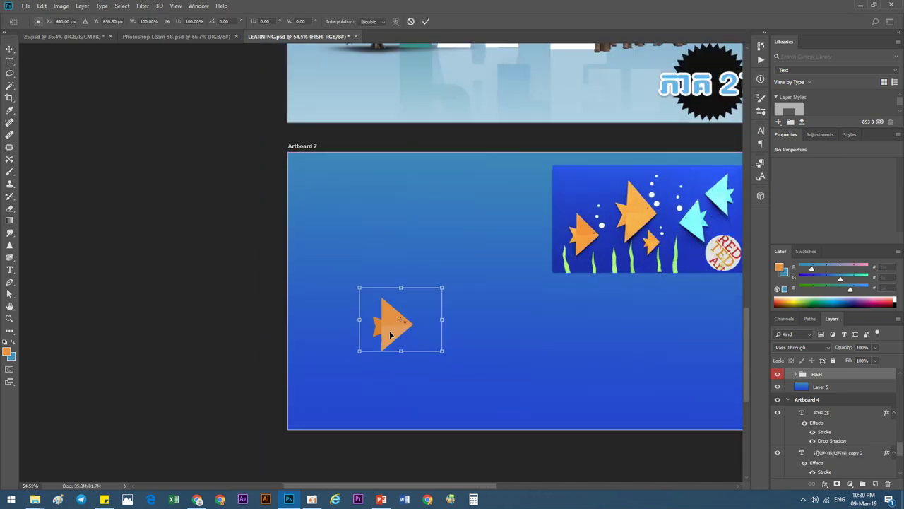
pyautogui.moveTo(406, 346); pyautogui.dragTo(358, 338)
pyautogui.moveTo(412, 354); pyautogui.dragTo(424, 366)
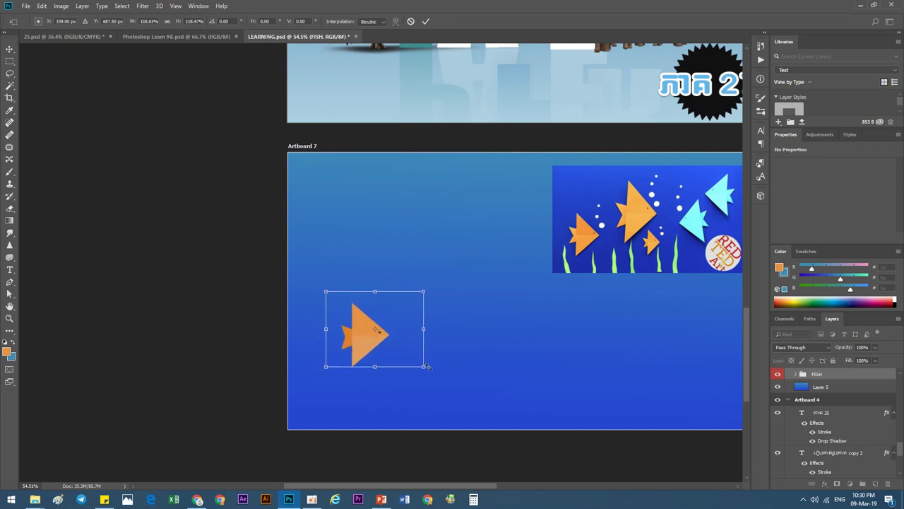
pyautogui.press('Return')
# Duplicate the FISH group and place a larger copy, about 125% or more, to the right
pyautogui.hotkey('ctrl', 'j')
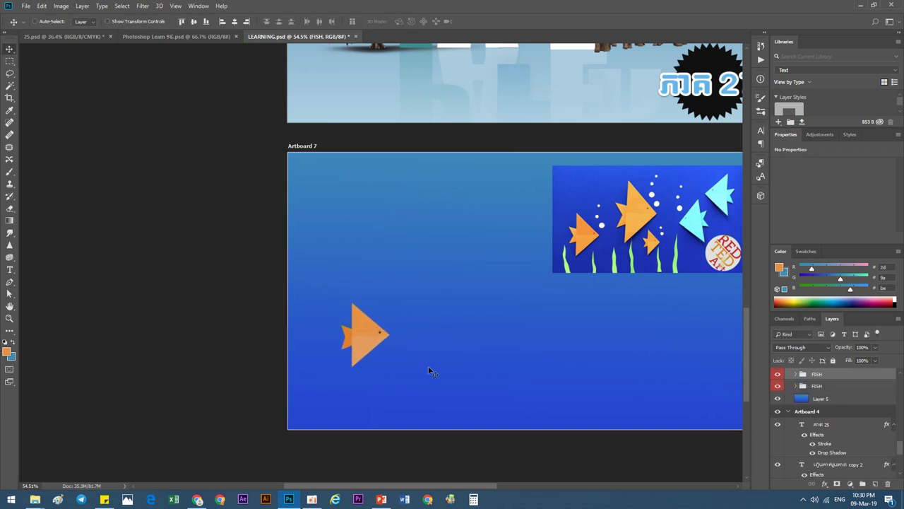
pyautogui.hotkey('ctrl', 't')
pyautogui.moveTo(365, 345); pyautogui.dragTo(437, 325)
pyautogui.moveTo(496, 347); pyautogui.dragTo(517, 370)
pyautogui.moveTo(444, 332); pyautogui.dragTo(456, 323)
pyautogui.click(425, 21)
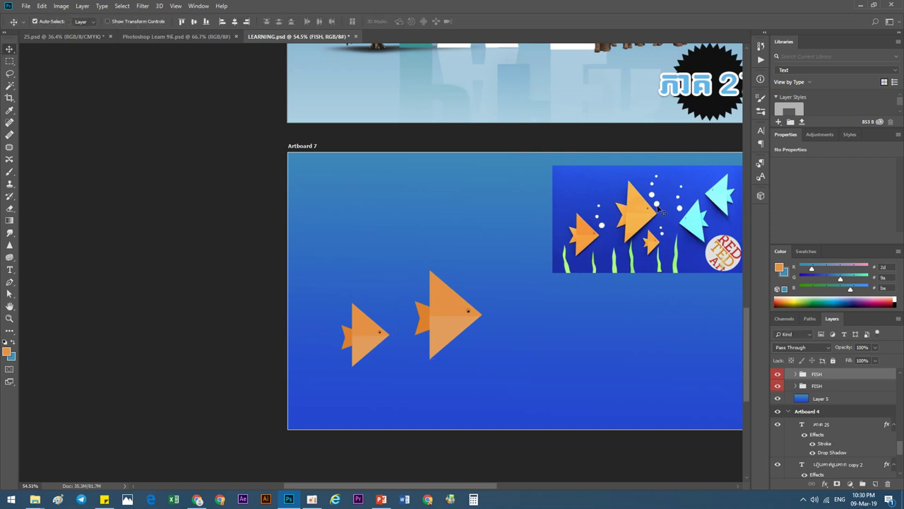
# Add a brightening Curves 1 adjustment clipped to the larger fish's group
pyautogui.click(827, 485)
pyautogui.click(828, 487)
pyautogui.click(849, 485)
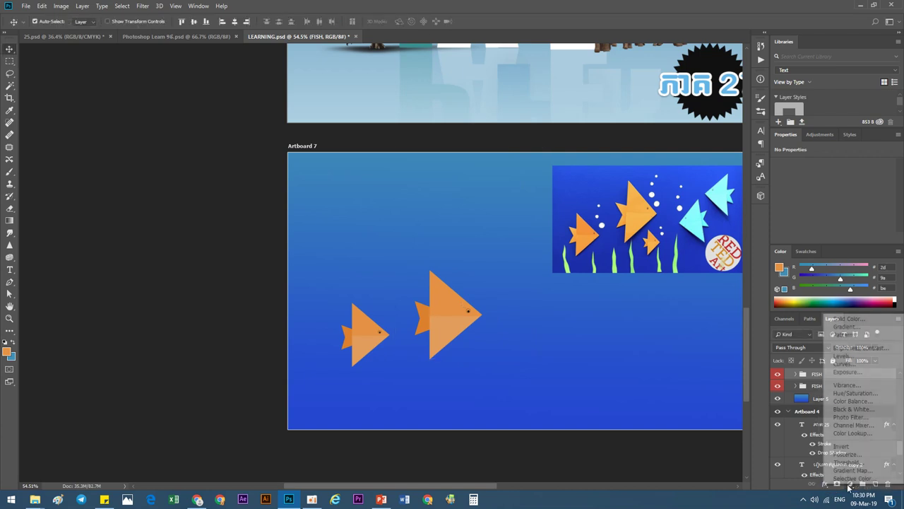
pyautogui.click(848, 364)
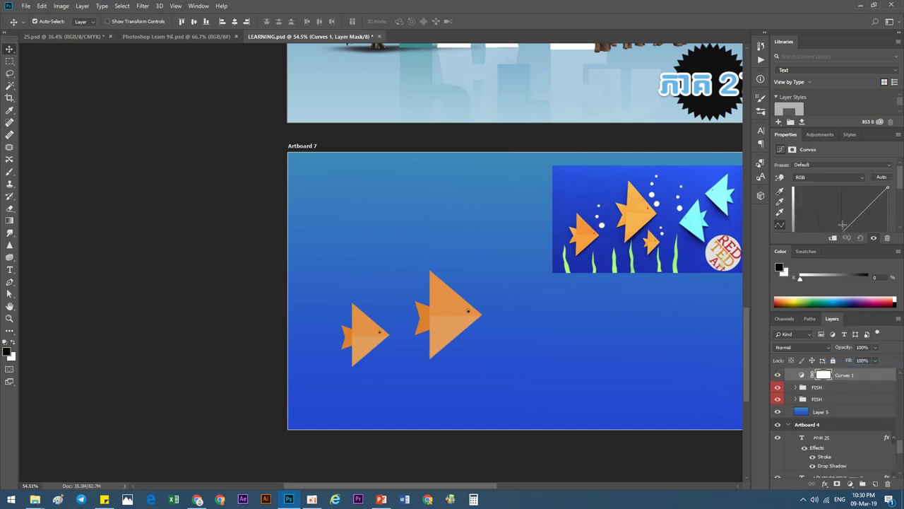
pyautogui.moveTo(843, 224); pyautogui.dragTo(837, 226)
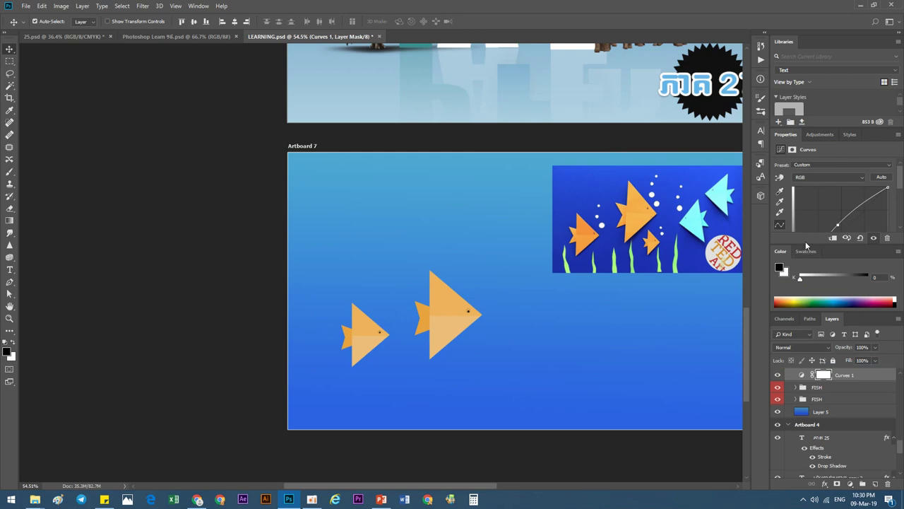
pyautogui.rightClick(843, 373)
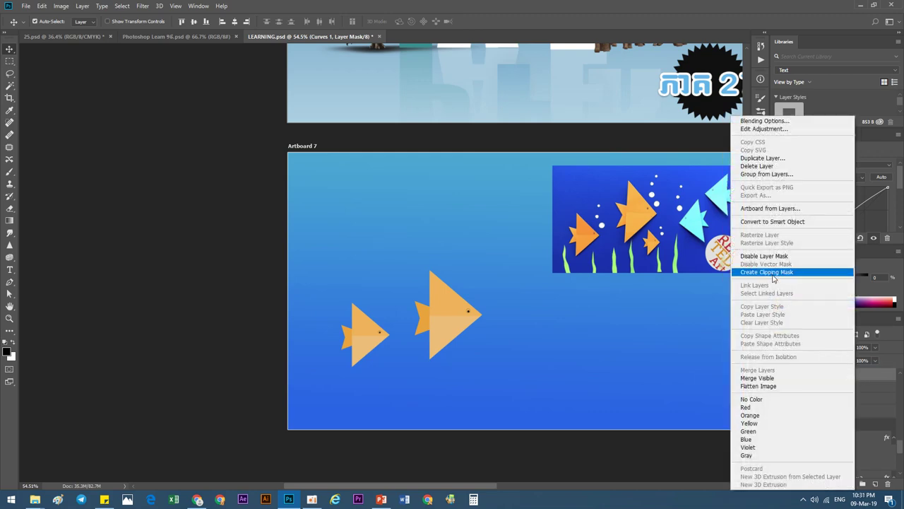
pyautogui.click(772, 274)
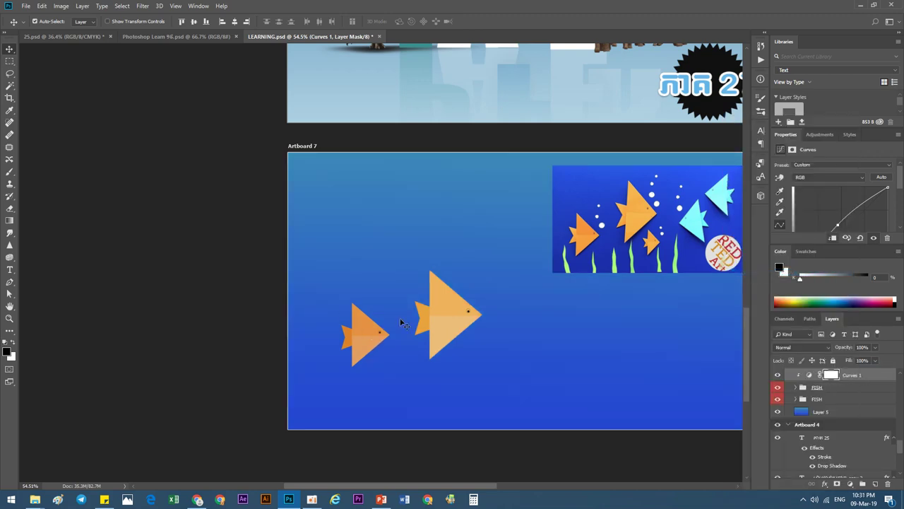
pyautogui.click(831, 388)
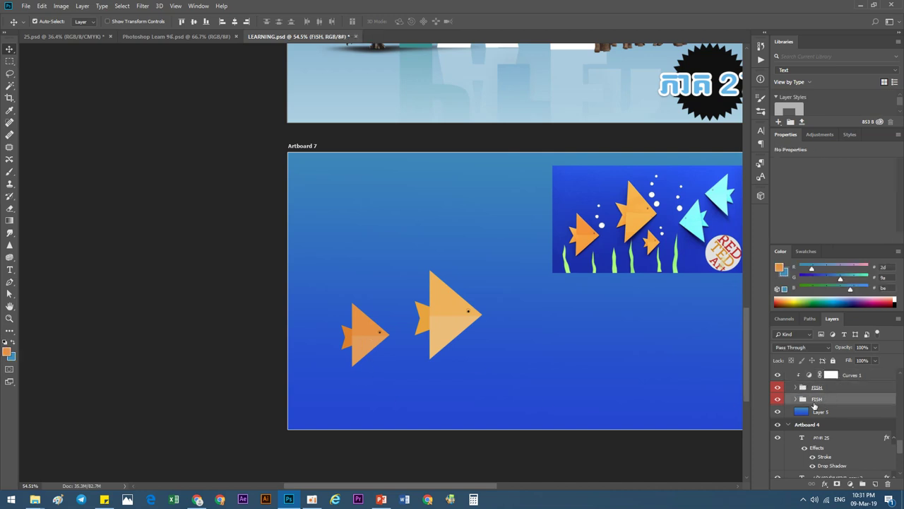
# Duplicate a fish and shrink the copy into a small fish below the large one
pyautogui.hotkey('ctrl', 'j')
pyautogui.hotkey('ctrl', 't')
pyautogui.moveTo(367, 339); pyautogui.dragTo(528, 397)
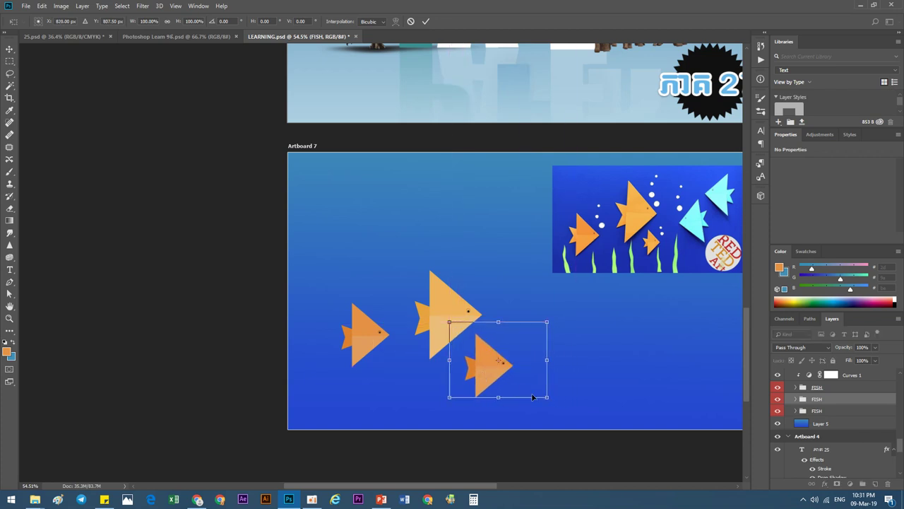
pyautogui.moveTo(546, 397); pyautogui.dragTo(489, 367)
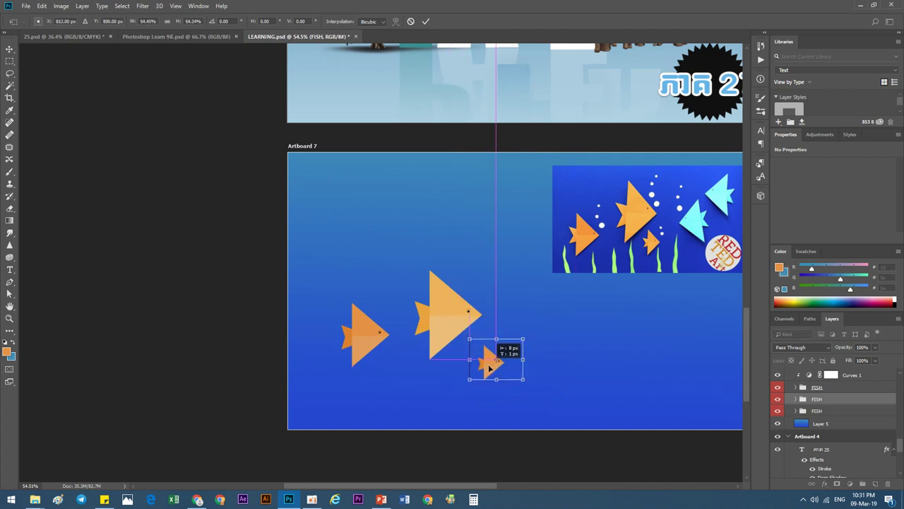
pyautogui.click(427, 21)
pyautogui.scroll(-2, 414, 204)
pyautogui.scroll(1, 453, 233)
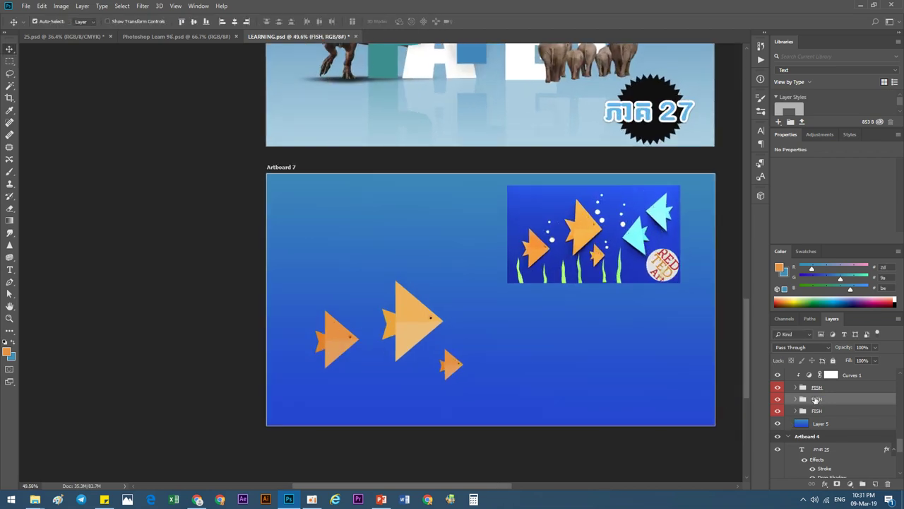
# Duplicate again, flip the copy horizontally to face left, and place it right of the large fish
pyautogui.hotkey('ctrl', 'j')
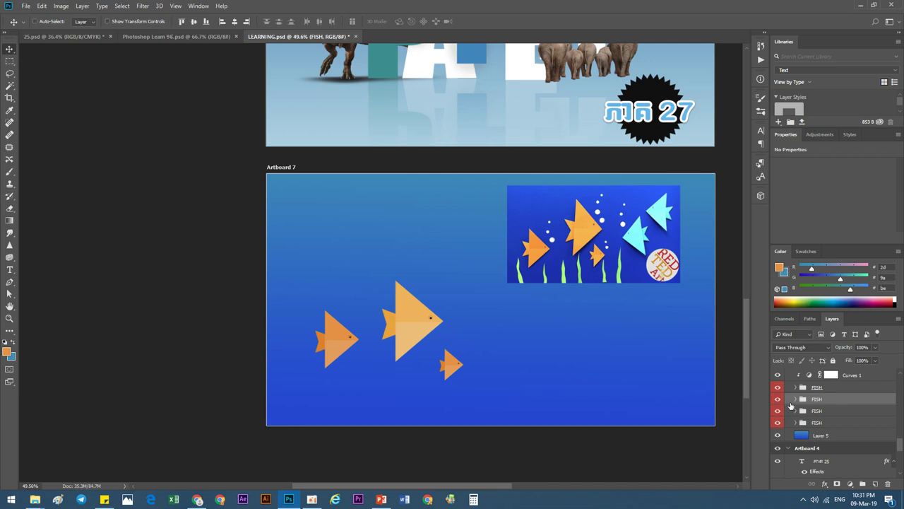
pyautogui.hotkey('ctrl', 't')
pyautogui.moveTo(445, 377); pyautogui.dragTo(558, 361)
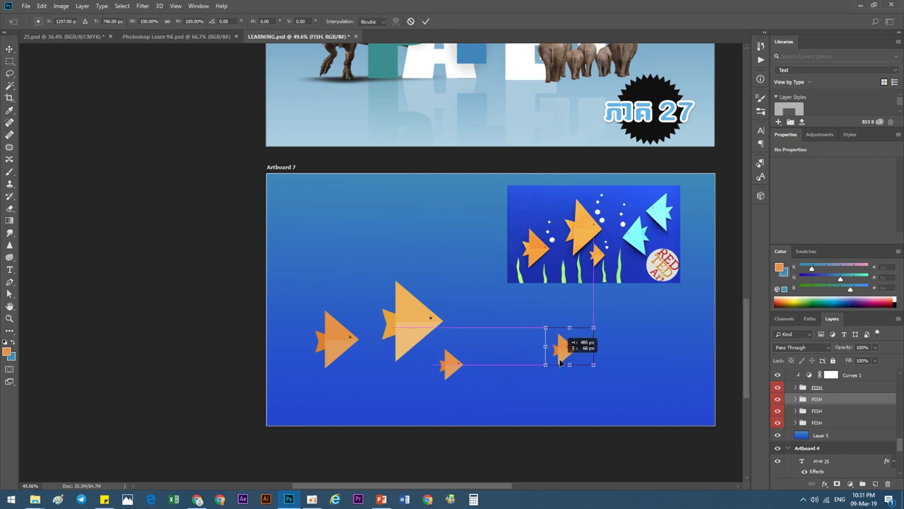
pyautogui.rightClick(566, 359)
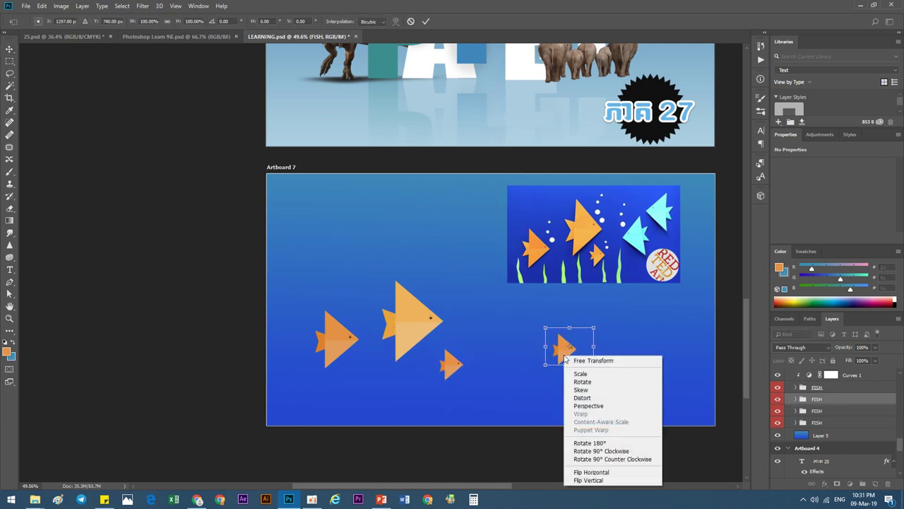
pyautogui.click(588, 472)
pyautogui.moveTo(590, 362)
pyautogui.mouseDown()
pyautogui.moveTo(558, 359)
pyautogui.moveTo(600, 385)
pyautogui.moveTo(546, 322)
pyautogui.moveTo(584, 342)
pyautogui.moveTo(556, 330)
pyautogui.mouseUp()
pyautogui.click(426, 21)
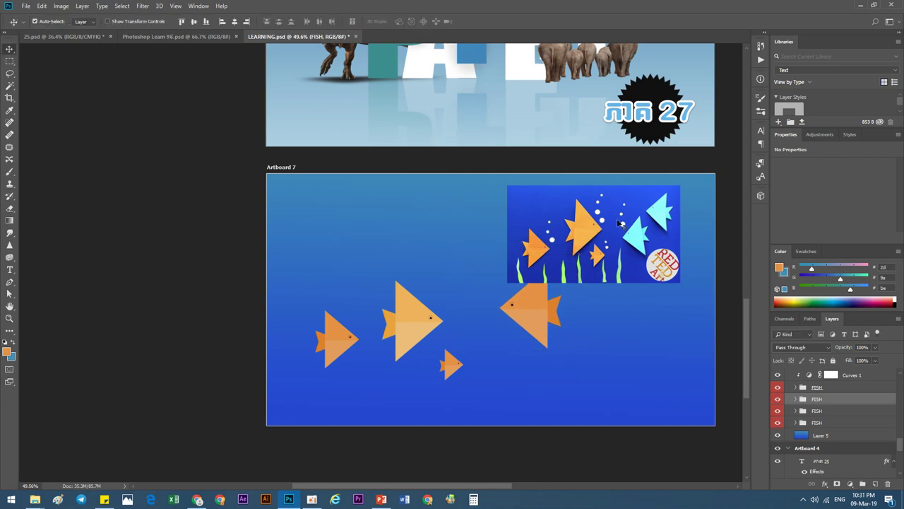
# Add a trial Hue/Saturation layer, shifting Magentas hue and raising saturation to +35
pyautogui.click(849, 484)
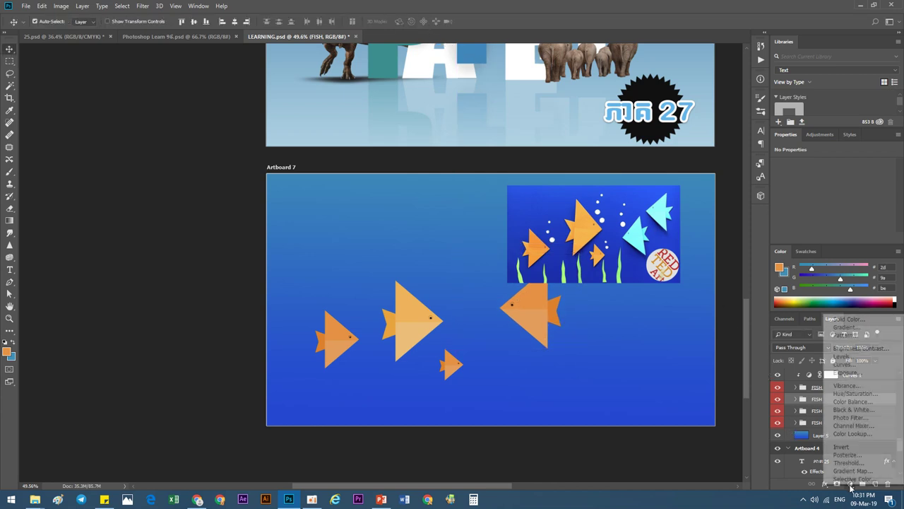
pyautogui.click(845, 394)
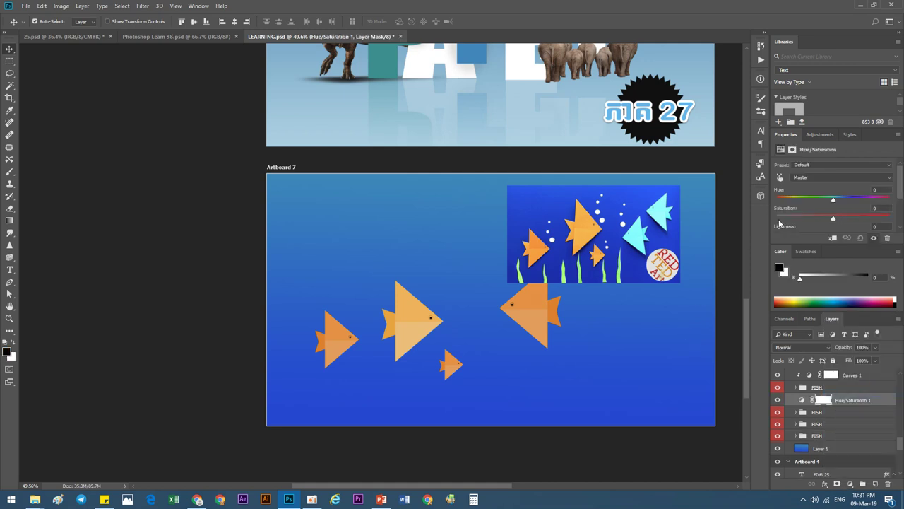
pyautogui.moveTo(834, 203); pyautogui.dragTo(820, 194)
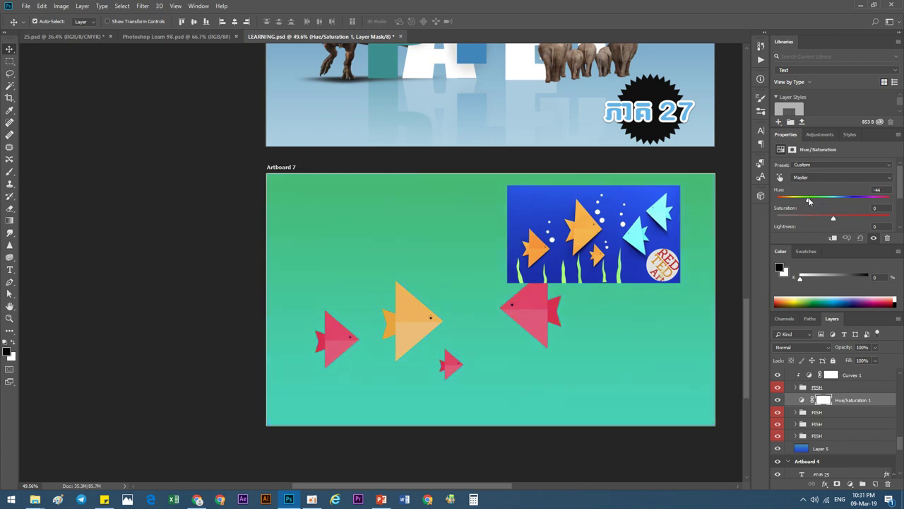
pyautogui.click(823, 177)
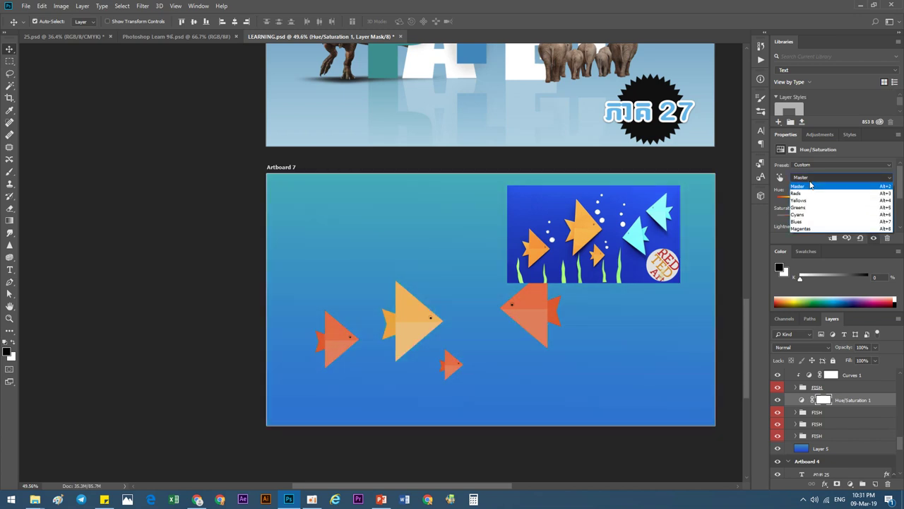
pyautogui.click(805, 227)
pyautogui.scroll(-3, 834, 205)
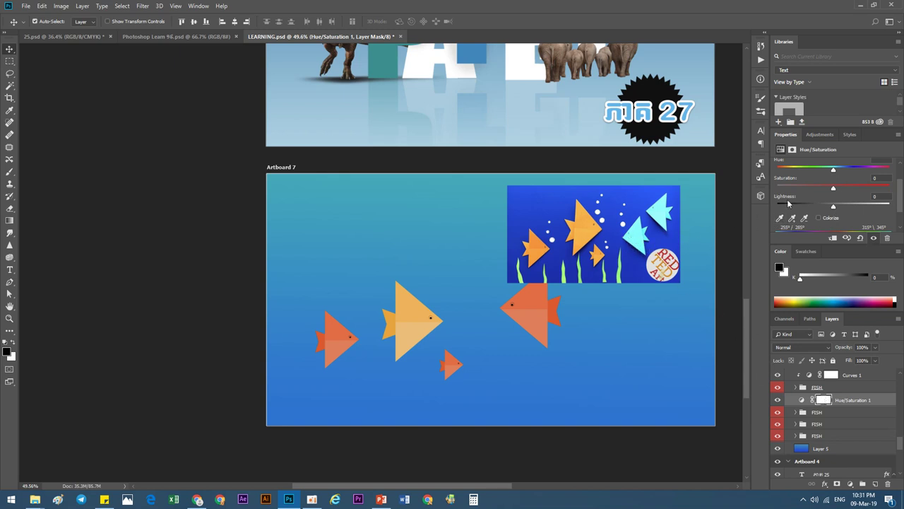
pyautogui.moveTo(832, 171)
pyautogui.mouseDown()
pyautogui.moveTo(793, 170)
pyautogui.moveTo(853, 181)
pyautogui.mouseUp()
pyautogui.moveTo(835, 189)
pyautogui.mouseDown()
pyautogui.moveTo(853, 189)
pyautogui.moveTo(807, 170)
pyautogui.mouseUp()
# Sample the cyan fish for the Hue/Saturation range and clip the adjustment to the layer below
pyautogui.scroll(2, 801, 157)
pyautogui.scroll(-3, 778, 186)
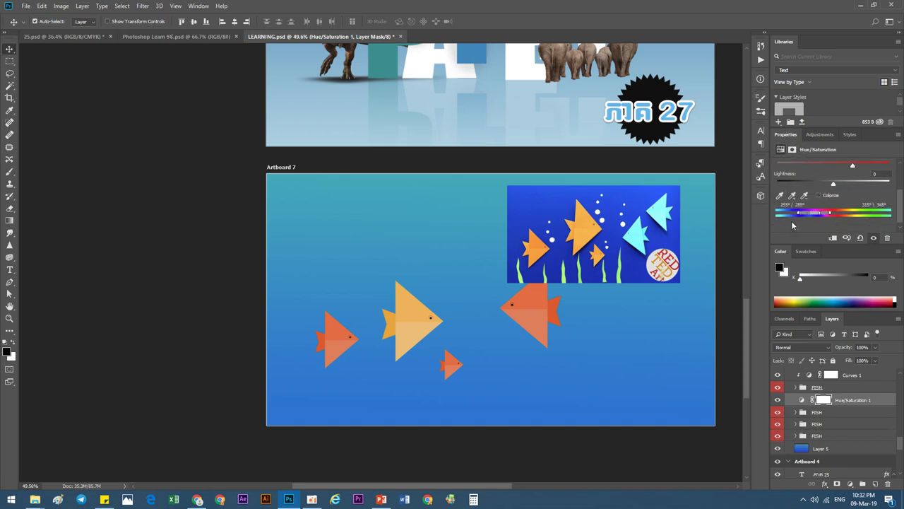
pyautogui.click(780, 197)
pyautogui.click(635, 237)
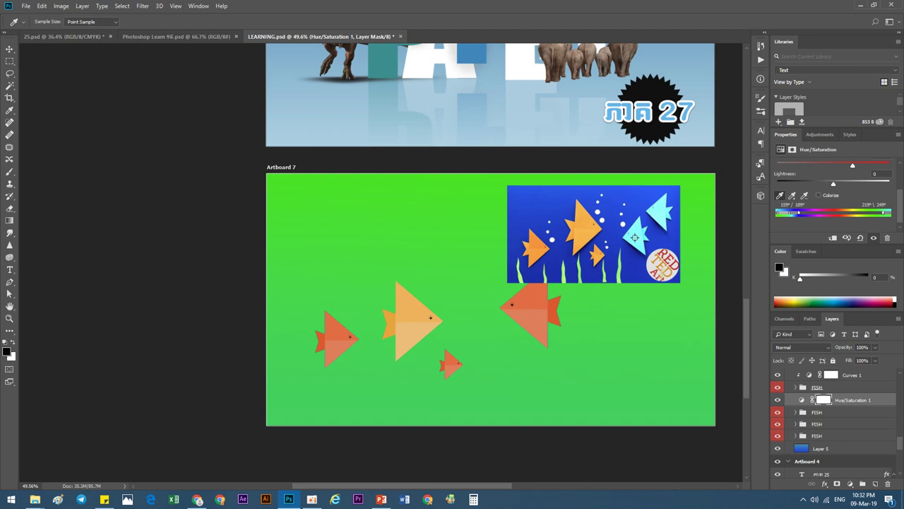
pyautogui.rightClick(846, 399)
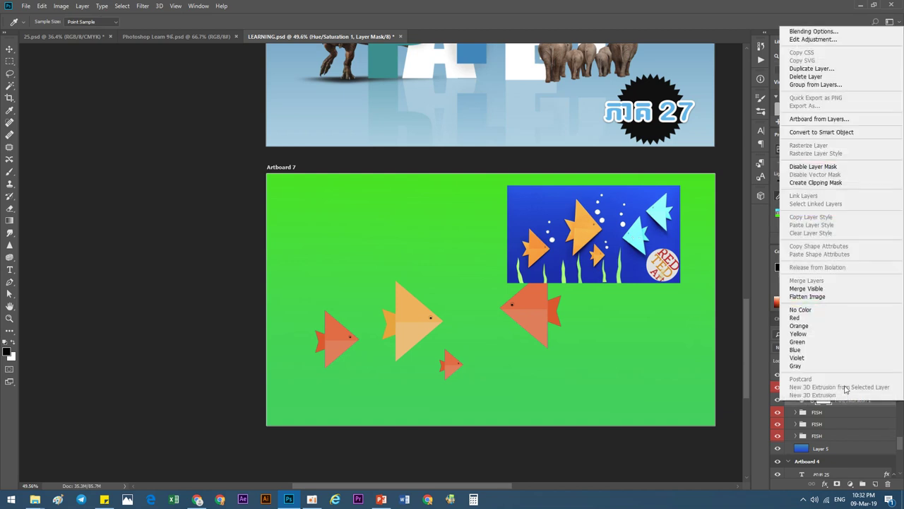
pyautogui.click(812, 182)
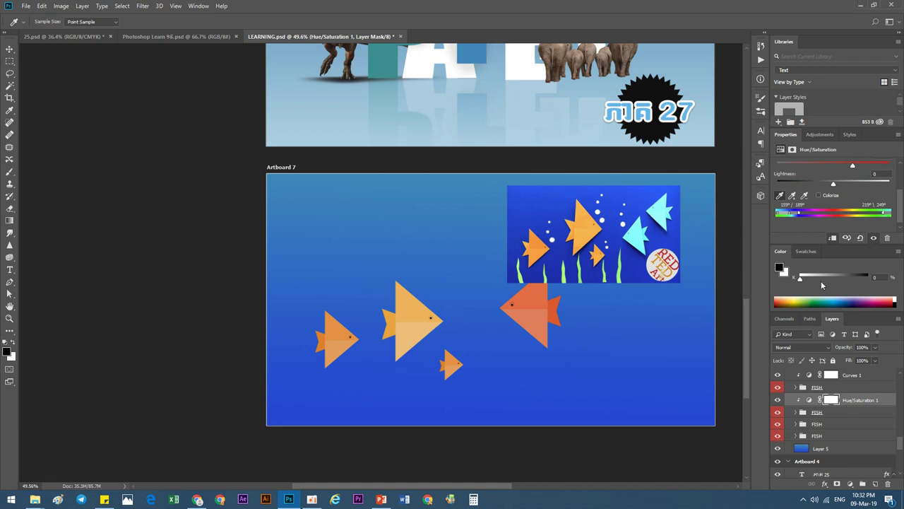
# Try a Color Balance layer pushing midtones to green and blue, then delete both trial adjustments
pyautogui.click(850, 484)
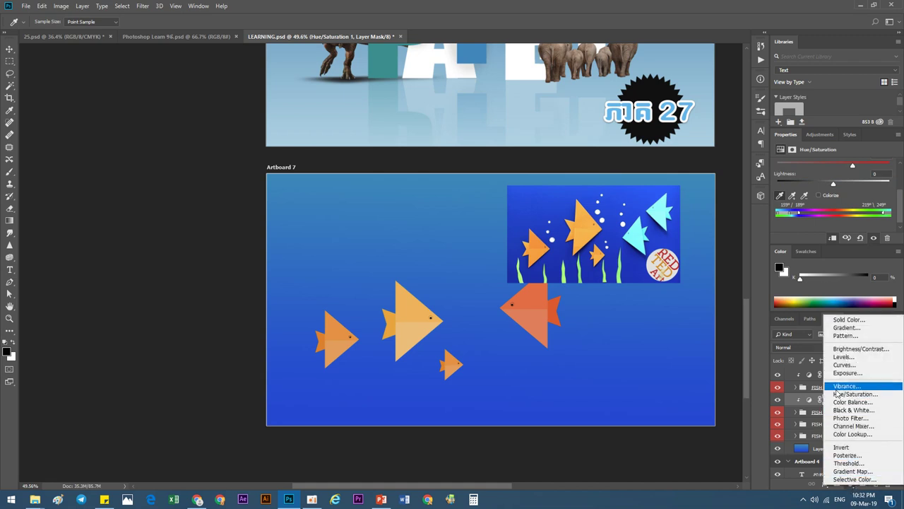
pyautogui.click(851, 402)
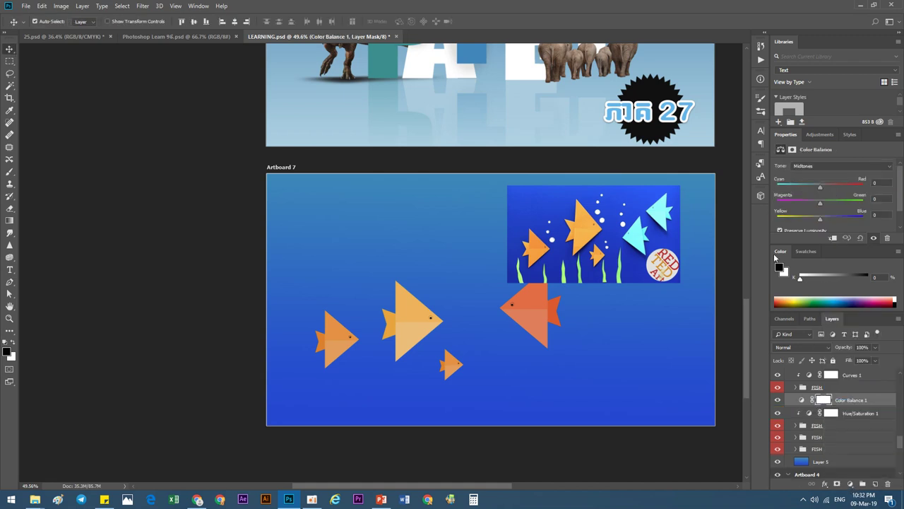
pyautogui.moveTo(819, 202)
pyautogui.mouseDown()
pyautogui.moveTo(863, 203)
pyautogui.moveTo(771, 191)
pyautogui.mouseUp()
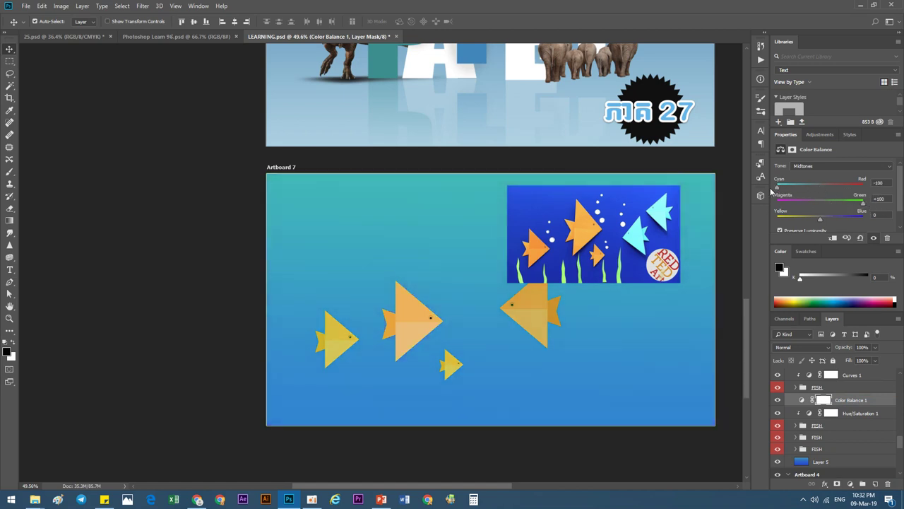
pyautogui.moveTo(820, 219); pyautogui.dragTo(882, 227)
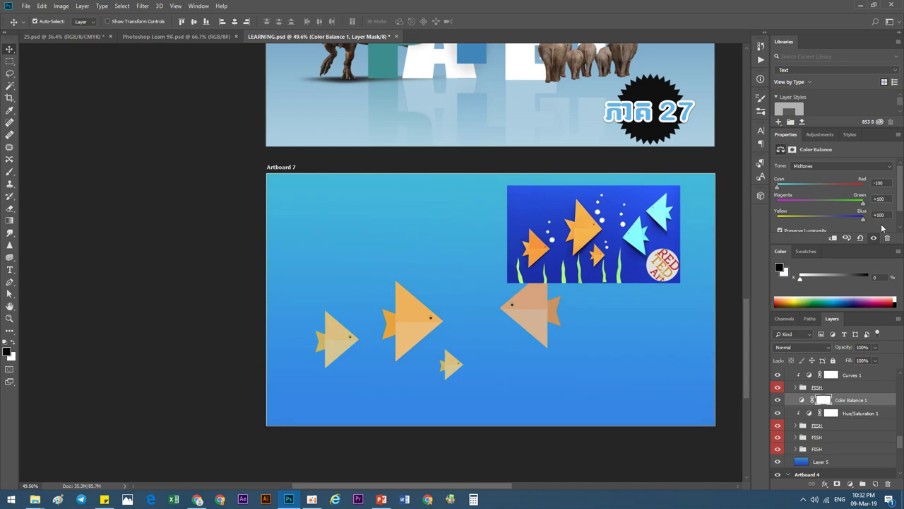
pyautogui.keyDown('shift'); pyautogui.click(856, 413); pyautogui.keyUp('shift')
pyautogui.press('Delete')
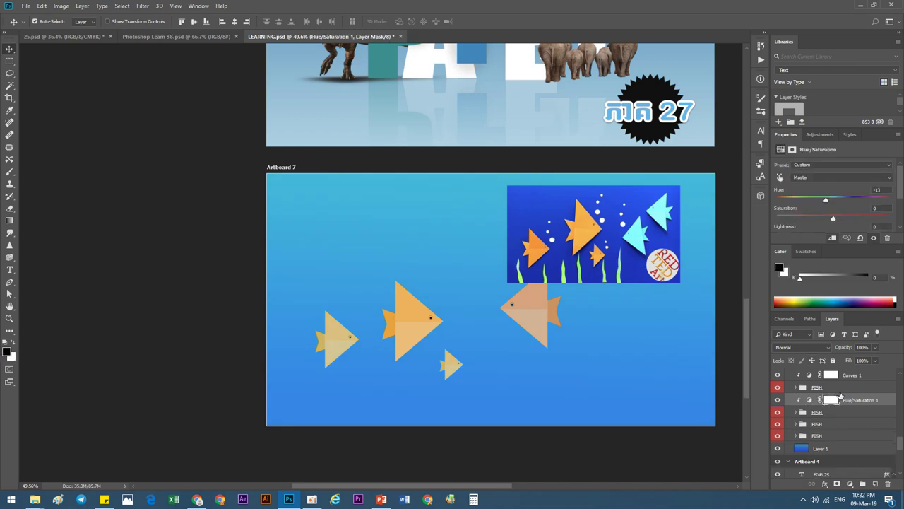
pyautogui.click(825, 413)
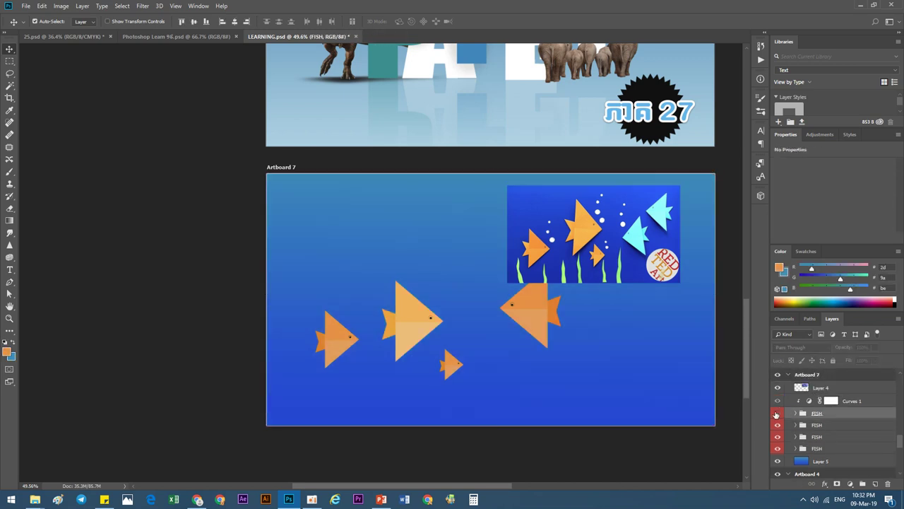
# Rename the second FISH group to FISH I
pyautogui.click(508, 330)
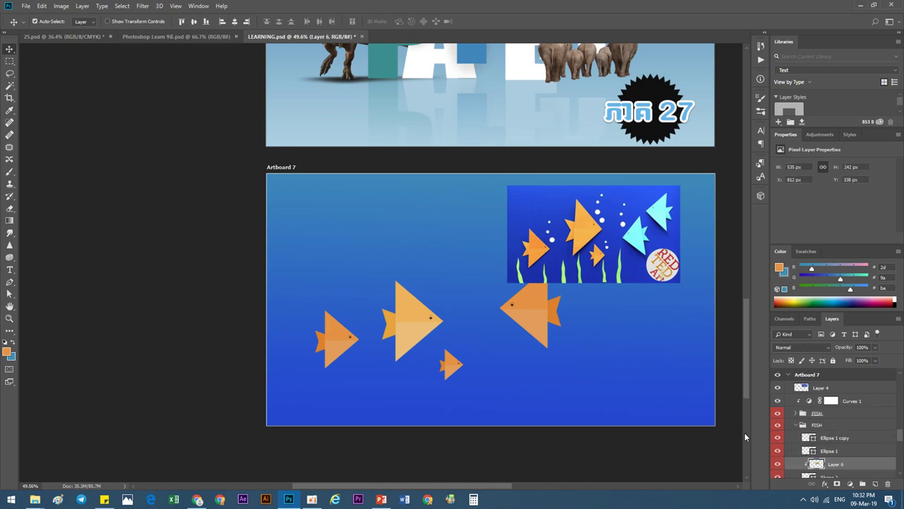
pyautogui.click(798, 424)
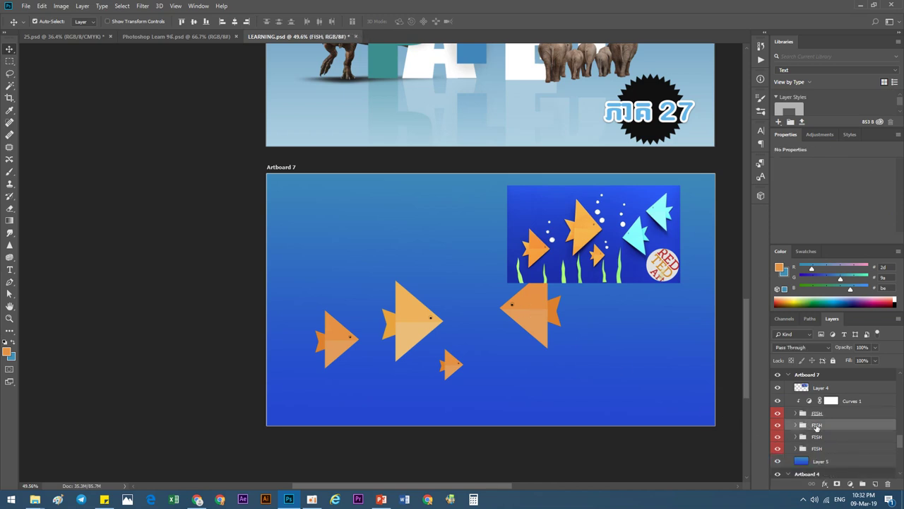
pyautogui.doubleClick(817, 424)
pyautogui.press('Return')
pyautogui.click(777, 425)
pyautogui.doubleClick(823, 424)
pyautogui.write('1')
# Convert the FISH I group into a smart object
pyautogui.click(61, 5)
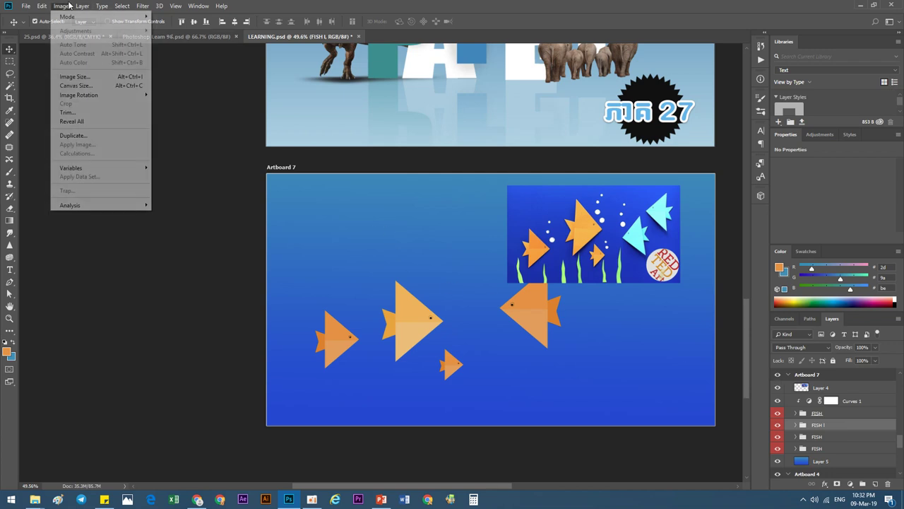
pyautogui.rightClick(828, 424)
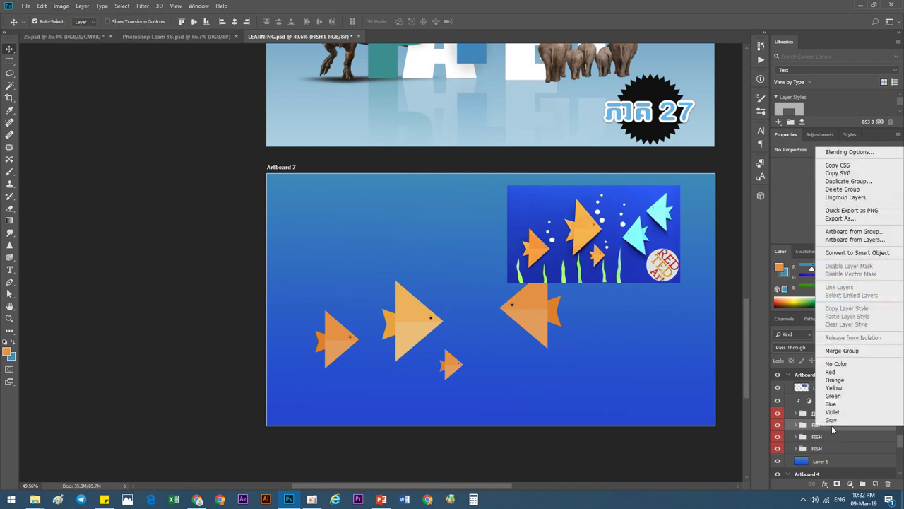
pyautogui.click(855, 252)
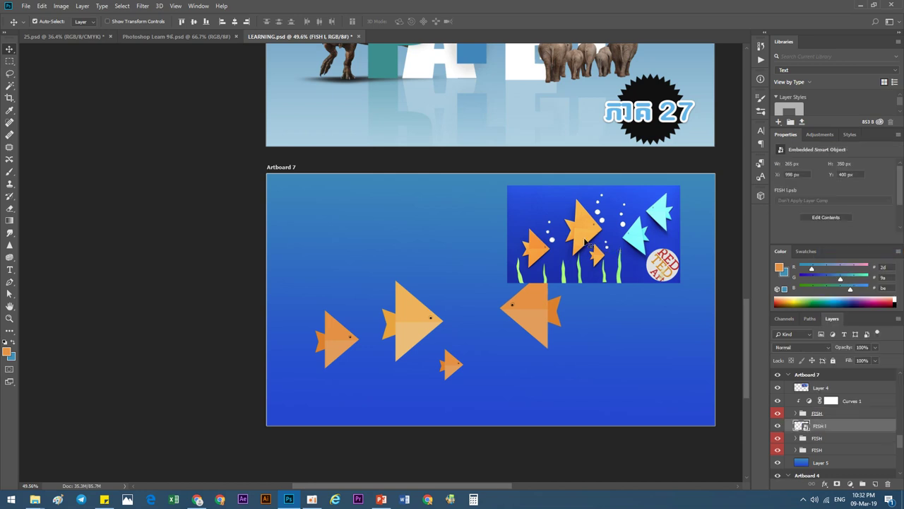
pyautogui.click(61, 7)
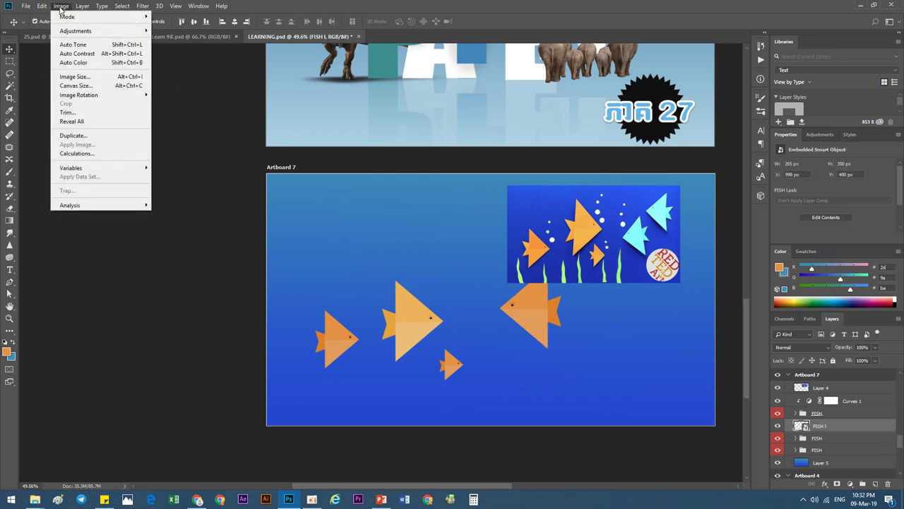
pyautogui.moveTo(75, 30)
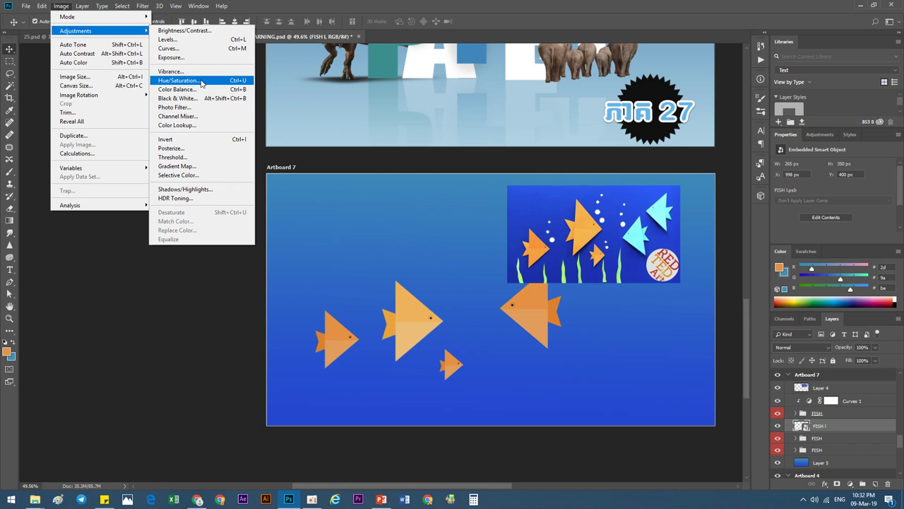
# Apply Hue/Saturation to FISH I, testing hue shifts on Greens and the sampled orange fish
pyautogui.click(179, 81)
pyautogui.moveTo(433, 102); pyautogui.dragTo(298, 123)
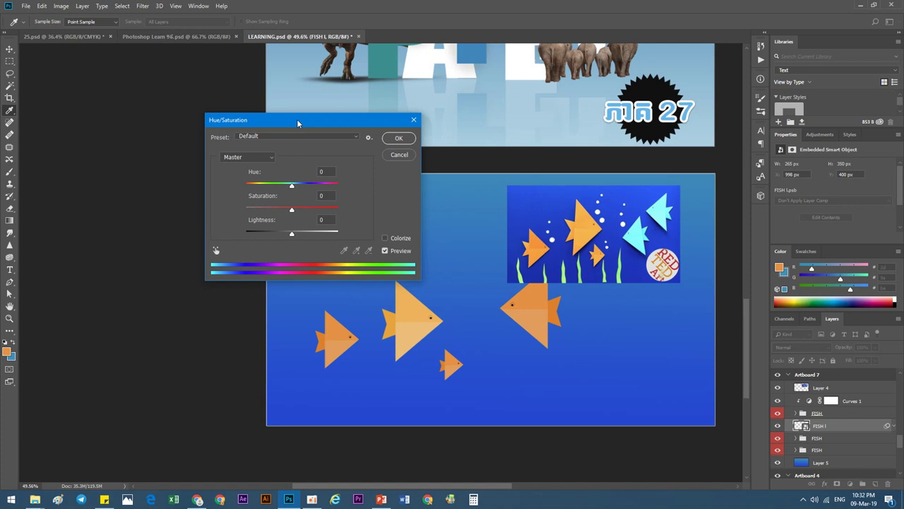
pyautogui.click(258, 157)
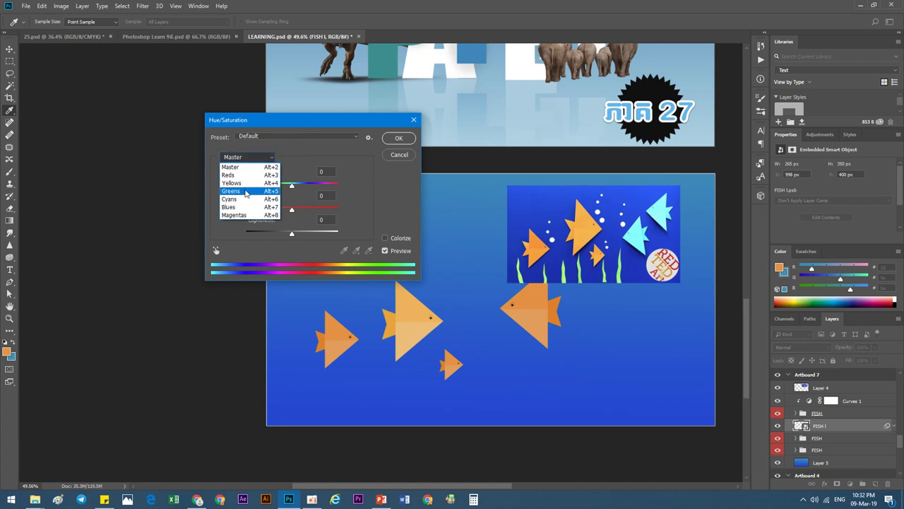
pyautogui.click(246, 193)
pyautogui.moveTo(291, 186)
pyautogui.mouseDown()
pyautogui.moveTo(272, 189)
pyautogui.moveTo(352, 190)
pyautogui.moveTo(290, 189)
pyautogui.mouseUp()
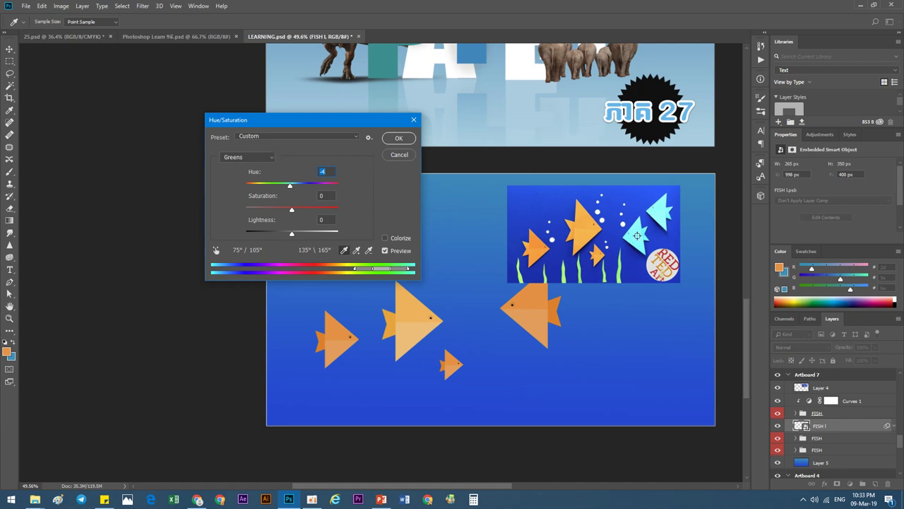
pyautogui.click(523, 316)
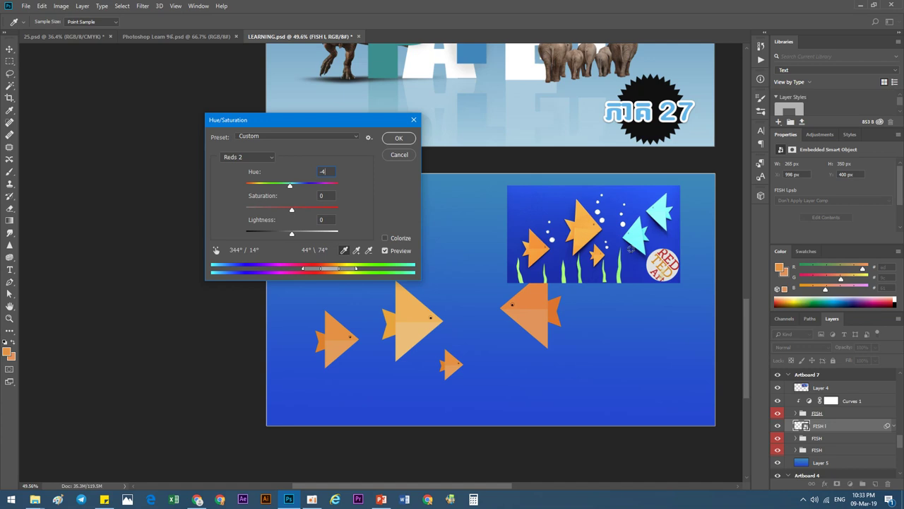
pyautogui.moveTo(292, 187)
pyautogui.mouseDown()
pyautogui.moveTo(311, 196)
pyautogui.moveTo(288, 196)
pyautogui.mouseUp()
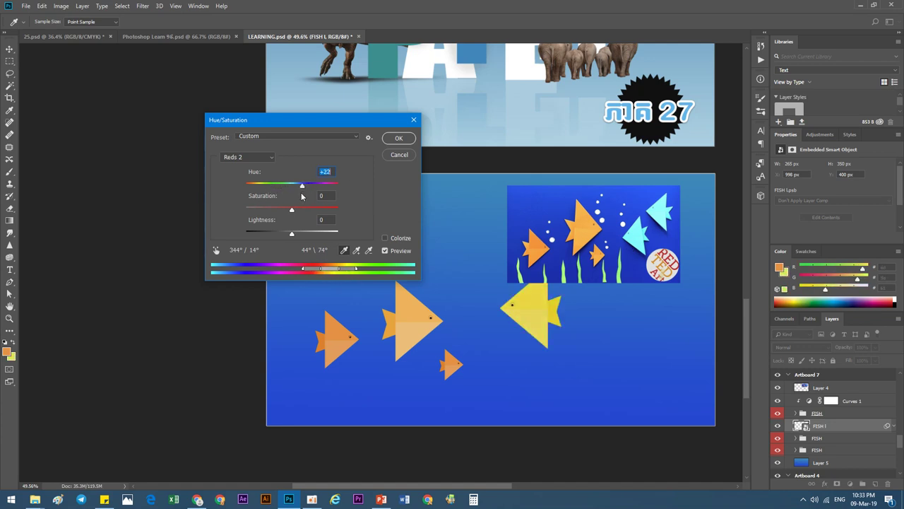
pyautogui.write('-10')
# Switch to the Blues range, resample the fish and set hue to about -112 for purple
pyautogui.click(247, 157)
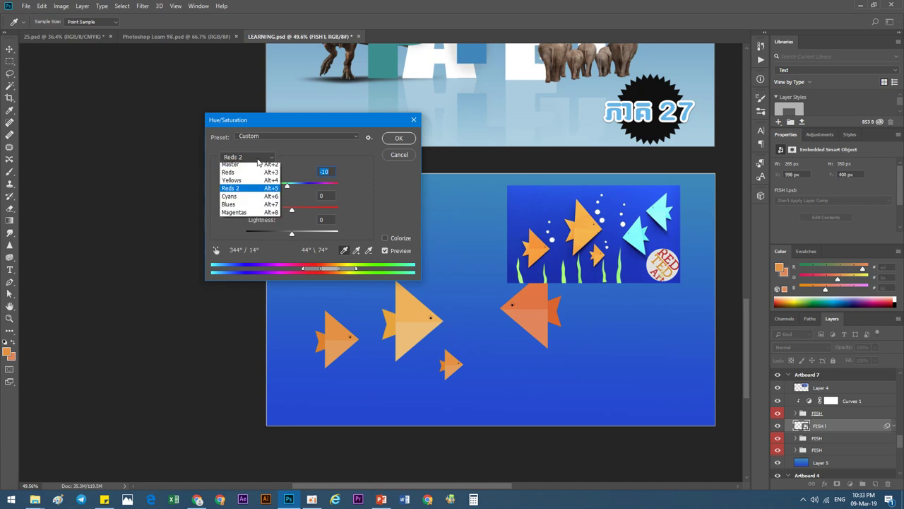
pyautogui.click(235, 207)
pyautogui.click(532, 321)
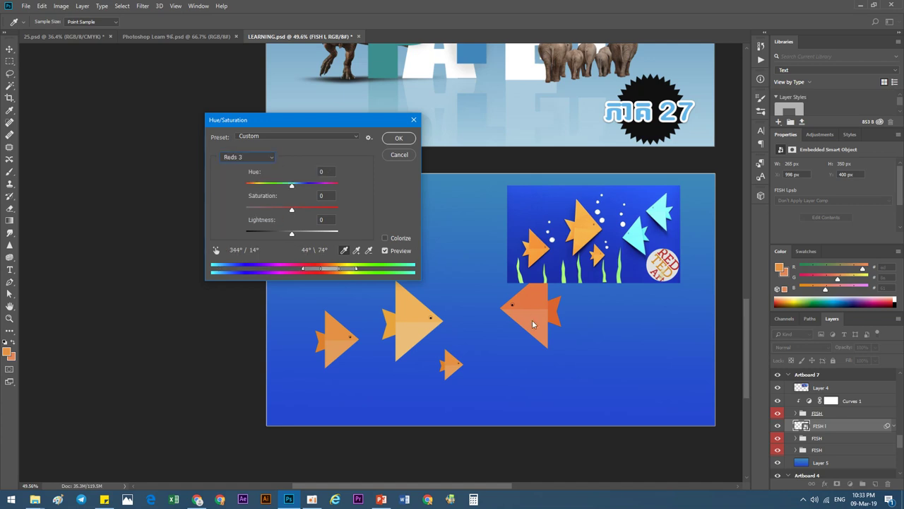
pyautogui.moveTo(289, 187)
pyautogui.mouseDown()
pyautogui.moveTo(277, 193)
pyautogui.moveTo(340, 192)
pyautogui.moveTo(304, 194)
pyautogui.mouseUp()
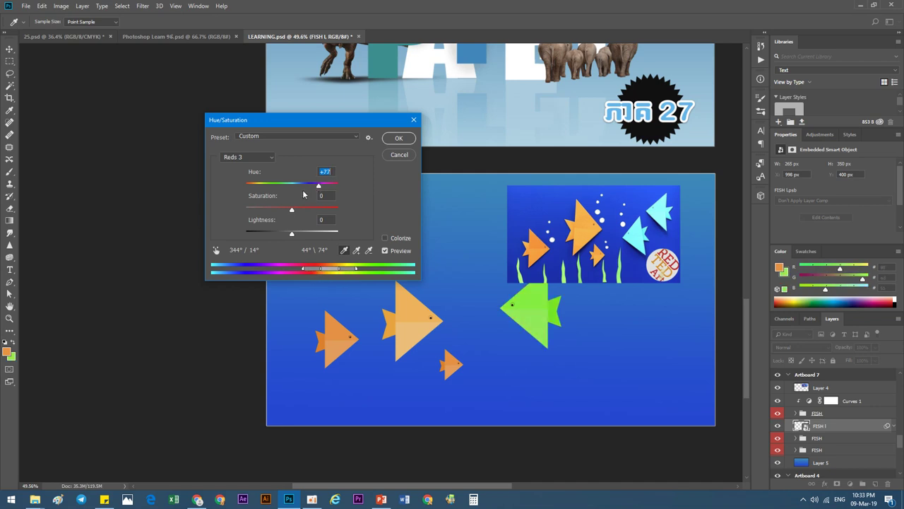
pyautogui.moveTo(304, 195); pyautogui.dragTo(259, 194)
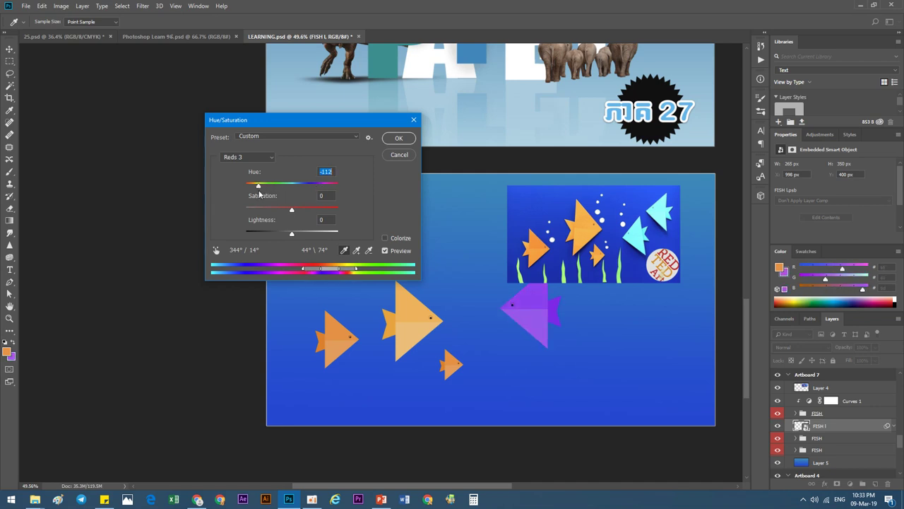
pyautogui.click(399, 139)
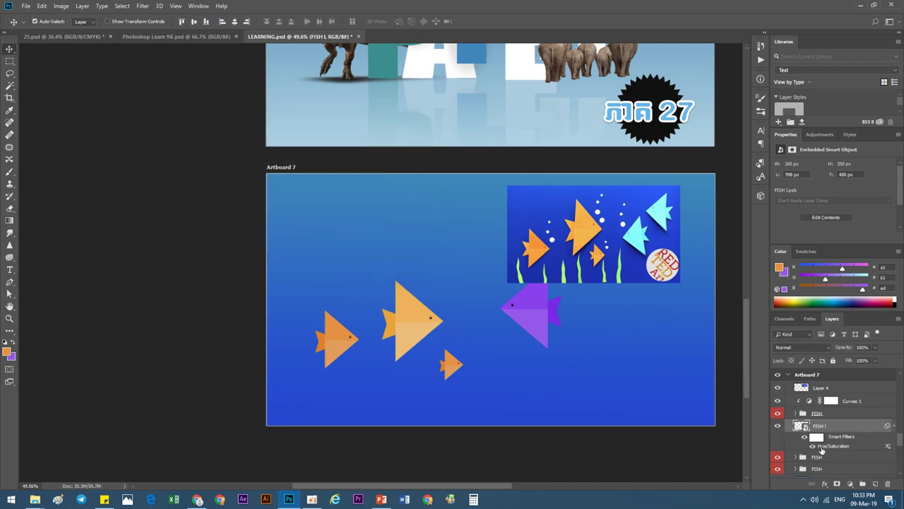
# Duplicate the purple fish and move the copy down and to the right
pyautogui.hotkey('ctrl', 'j')
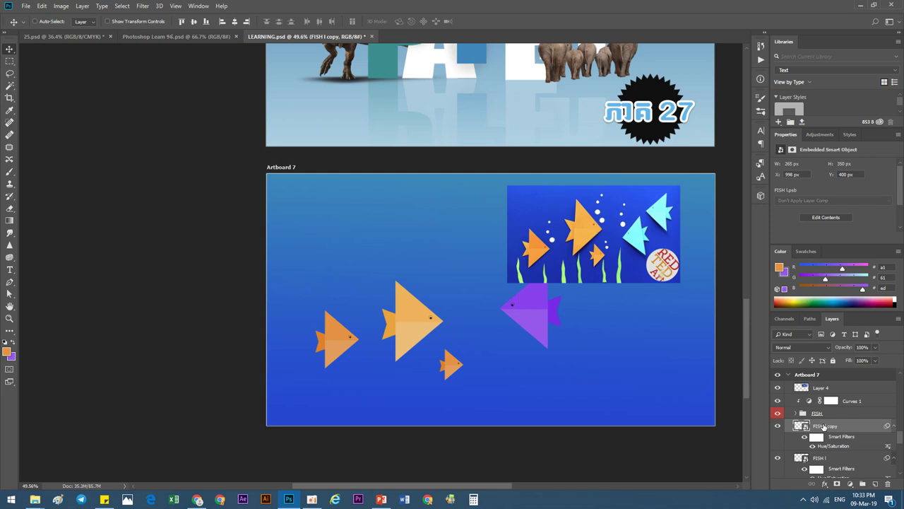
pyautogui.hotkey('ctrl', 't')
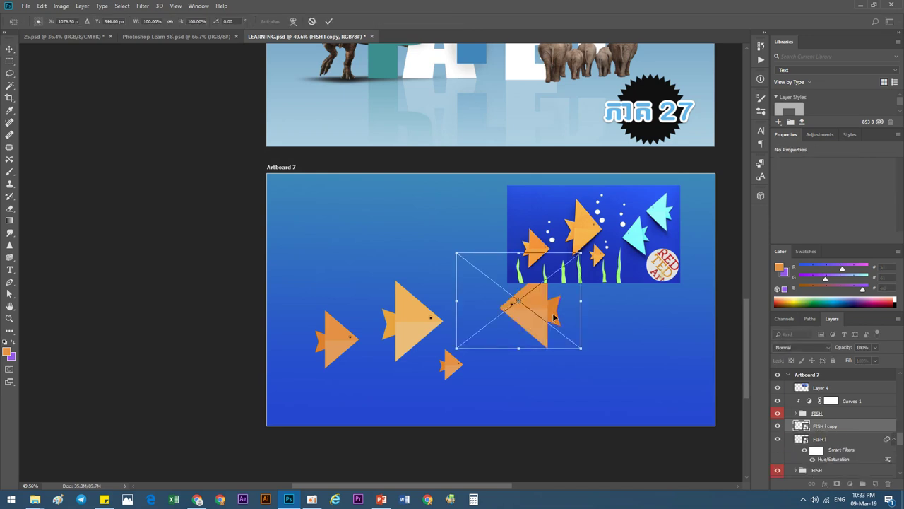
pyautogui.moveTo(558, 319)
pyautogui.mouseDown()
pyautogui.moveTo(644, 369)
pyautogui.moveTo(645, 358)
pyautogui.mouseUp()
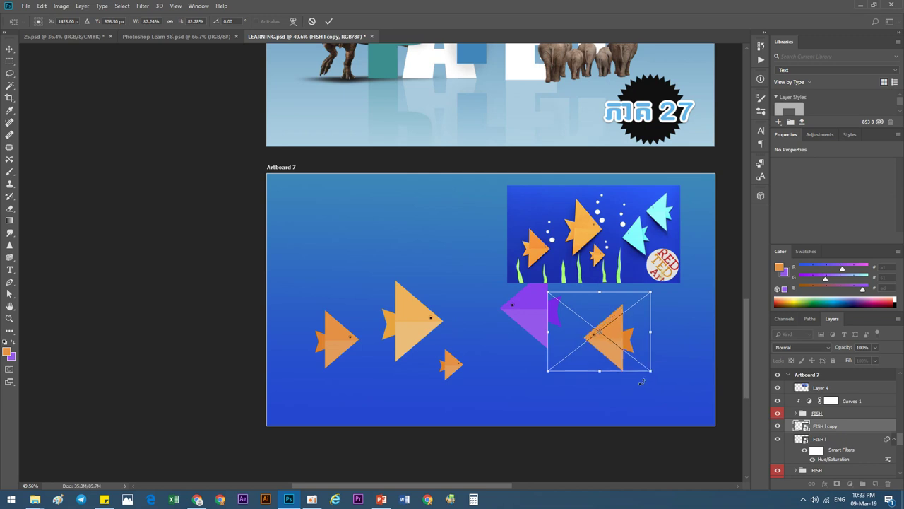
pyautogui.press('Return')
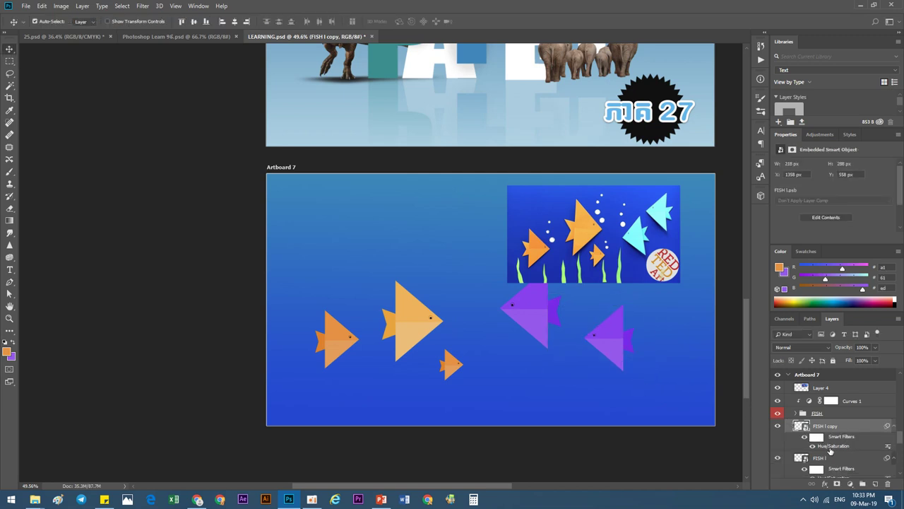
# Set the copy's Hue/Saturation filter to hue -65 and saturation +100, turning it blue
pyautogui.doubleClick(833, 446)
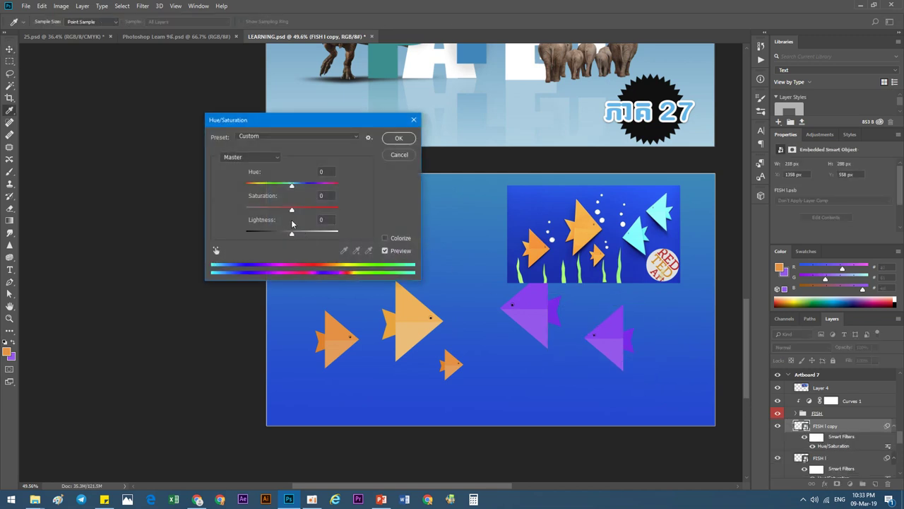
pyautogui.moveTo(291, 210); pyautogui.dragTo(256, 210)
pyautogui.moveTo(291, 184)
pyautogui.mouseDown()
pyautogui.moveTo(261, 186)
pyautogui.moveTo(235, 212)
pyautogui.moveTo(345, 225)
pyautogui.mouseUp()
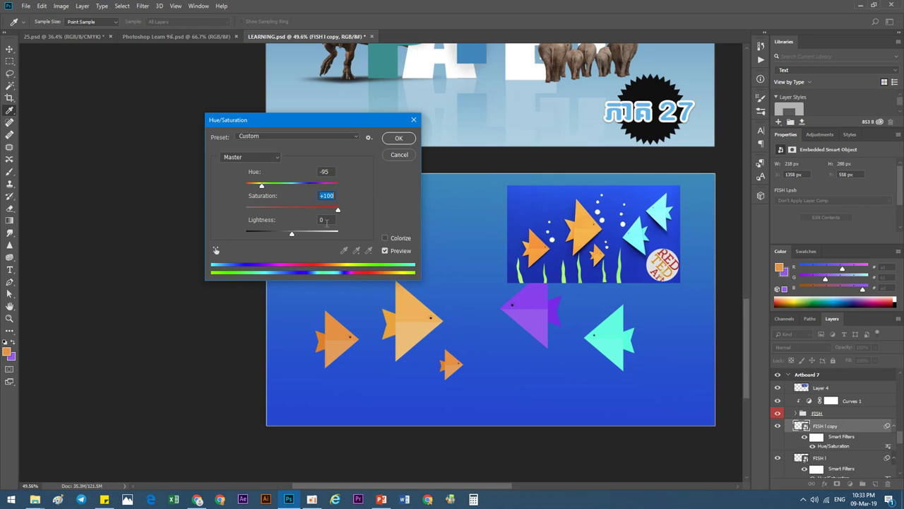
pyautogui.moveTo(261, 186); pyautogui.dragTo(268, 187)
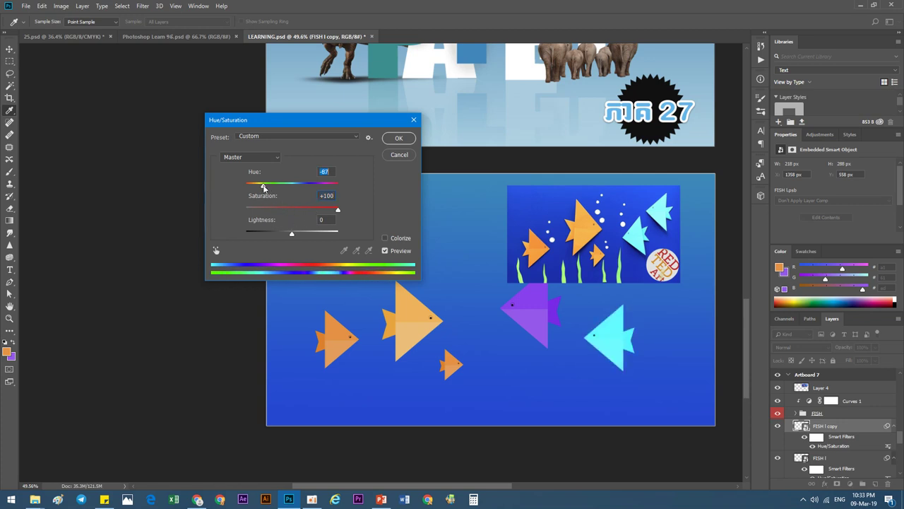
pyautogui.click(399, 138)
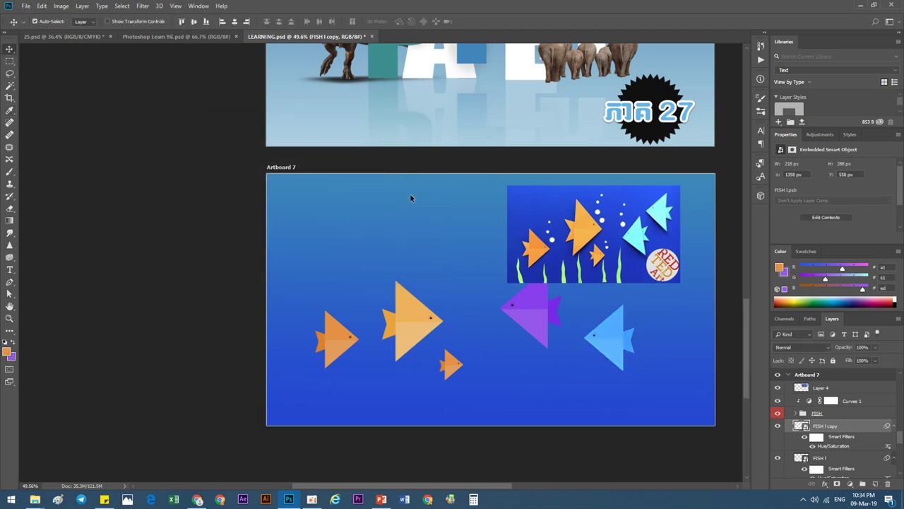
pyautogui.click(453, 365)
# Enlarge the small orange fish and move it lower and to the right
pyautogui.click(828, 432)
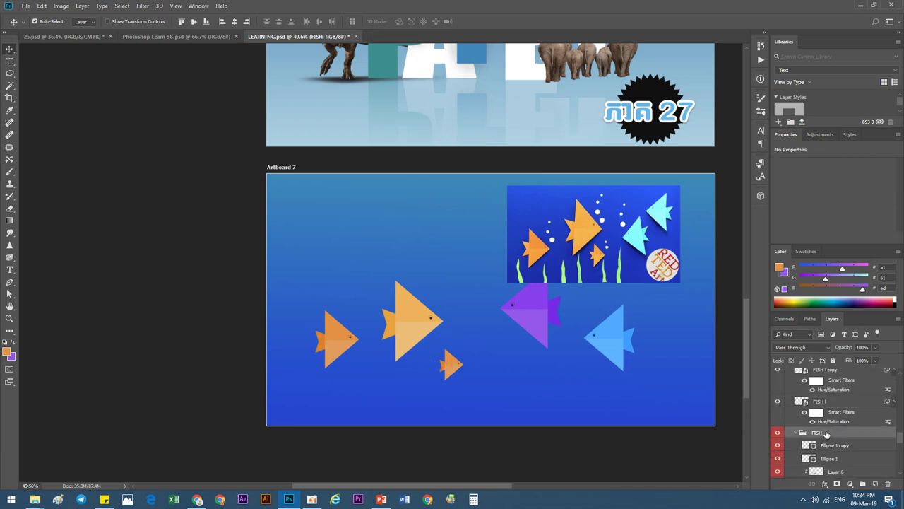
pyautogui.hotkey('ctrl', 't')
pyautogui.moveTo(461, 364)
pyautogui.mouseDown()
pyautogui.moveTo(505, 388)
pyautogui.moveTo(470, 365)
pyautogui.mouseUp()
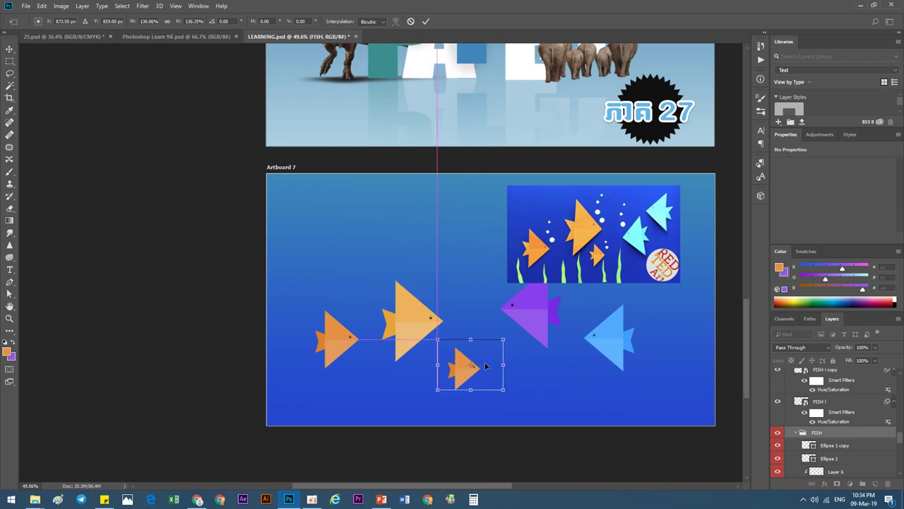
pyautogui.click(426, 22)
# Draw a small white-filled circle between the first two orange fish
pyautogui.press('u')
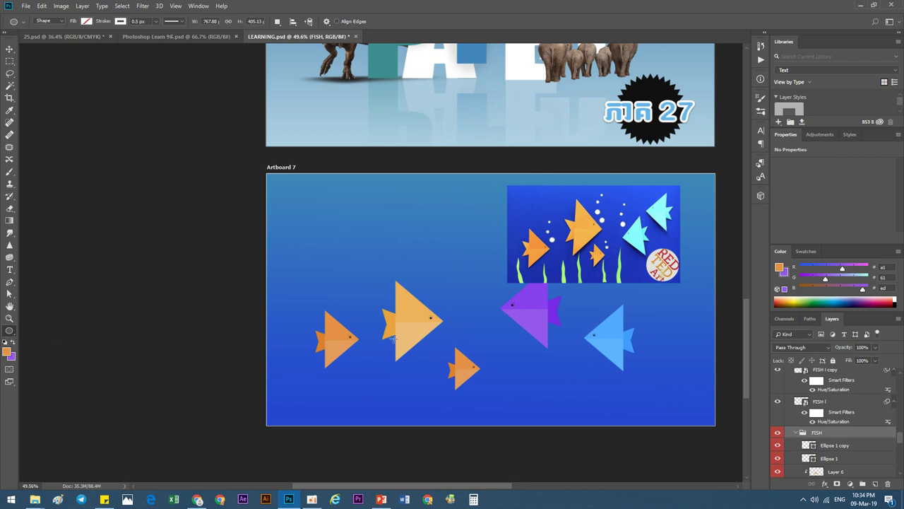
pyautogui.moveTo(366, 333); pyautogui.dragTo(376, 344)
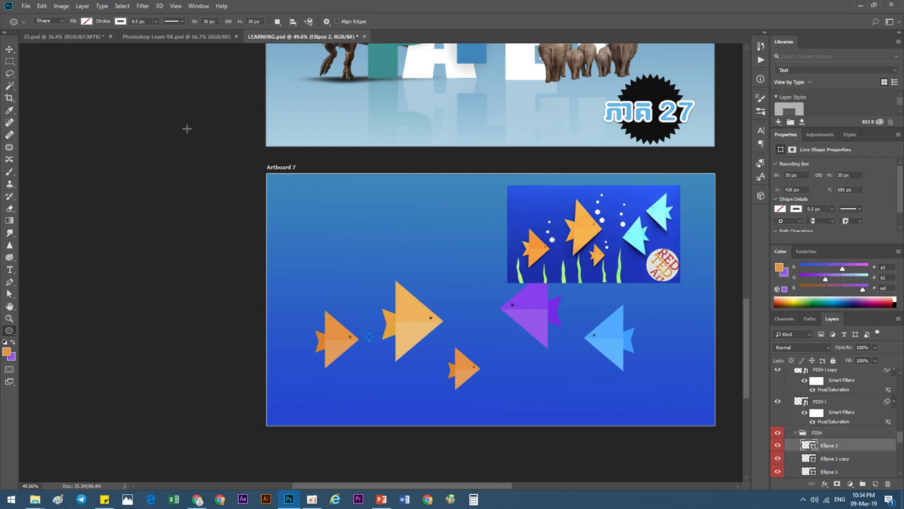
pyautogui.click(86, 21)
pyautogui.click(96, 80)
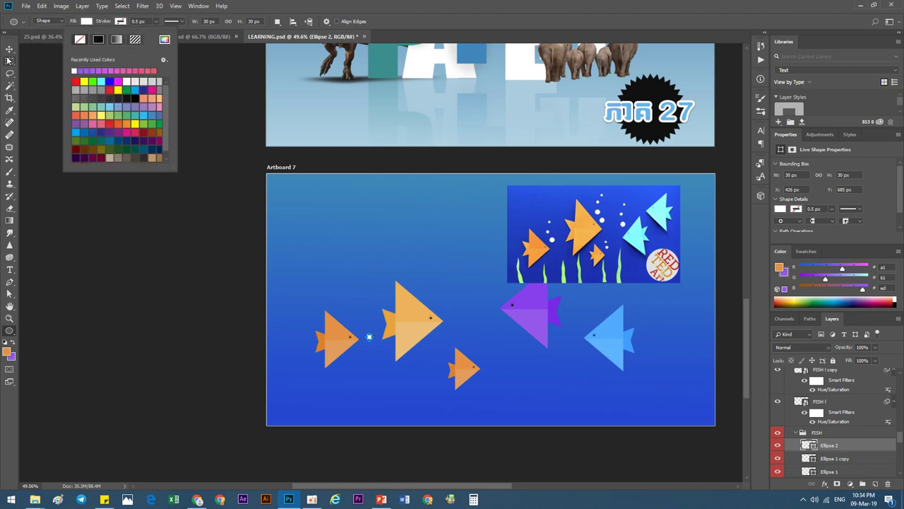
pyautogui.press('Escape')
# Zoom in and stretch the white bubble slightly wider
pyautogui.press('v')
pyautogui.scroll(1, 315, 325)
pyautogui.scroll(3, 363, 338)
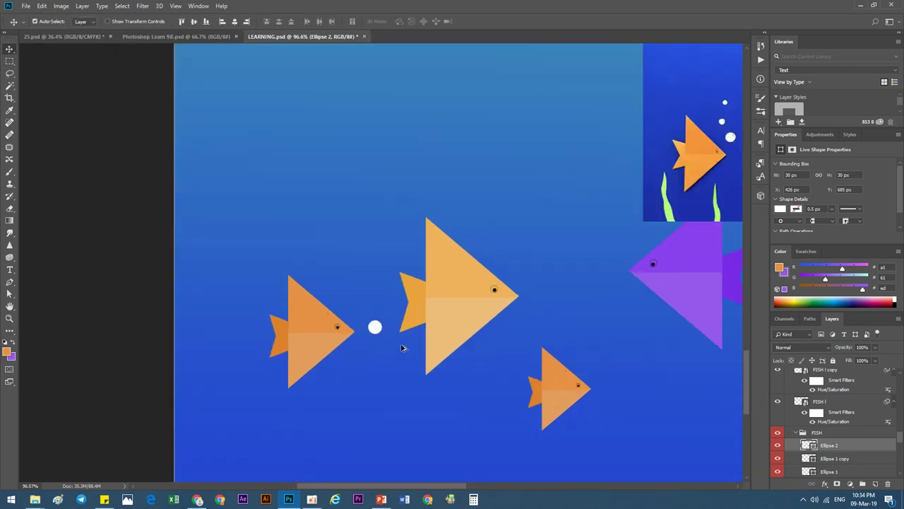
pyautogui.scroll(2, 360, 335)
pyautogui.hotkey('ctrl', 't')
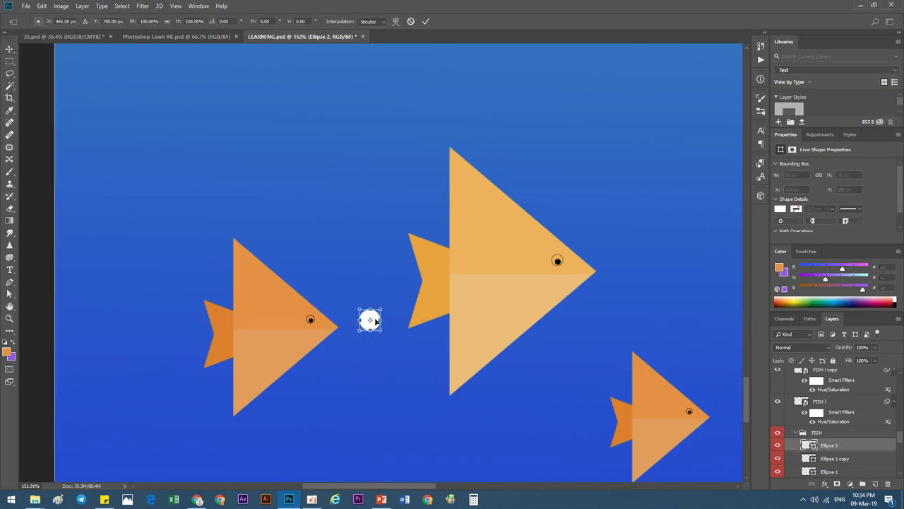
pyautogui.moveTo(385, 321); pyautogui.dragTo(386, 321)
pyautogui.press('Return')
# Add two progressively smaller bubble copies rising above and left of the first bubble
pyautogui.moveTo(370, 324)
pyautogui.mouseDown()
pyautogui.moveTo(354, 289)
pyautogui.moveTo(357, 299)
pyautogui.mouseUp()
pyautogui.hotkey('ctrl', 't')
pyautogui.press('Return')
pyautogui.scroll(-2, 351, 297)
pyautogui.scroll(-2, 351, 297)
pyautogui.moveTo(349, 295); pyautogui.dragTo(356, 262)
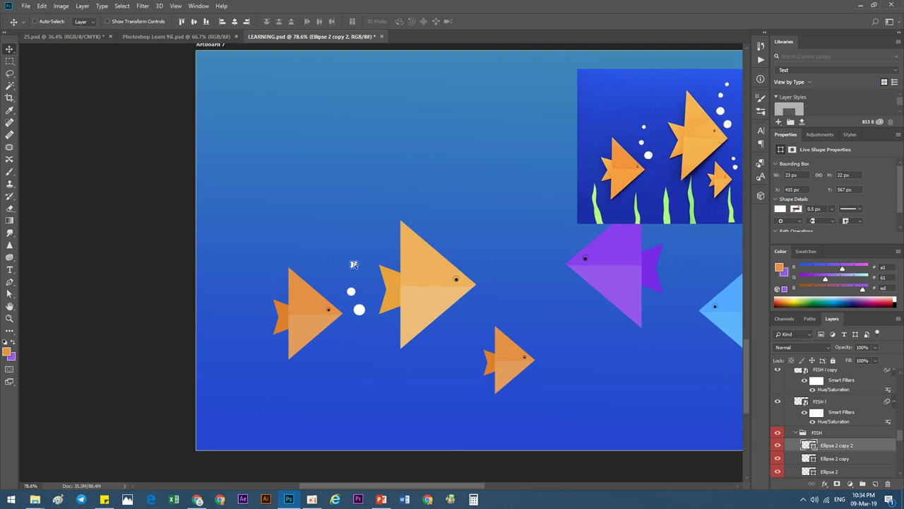
pyautogui.hotkey('ctrl', 't')
pyautogui.moveTo(359, 269); pyautogui.dragTo(353, 264)
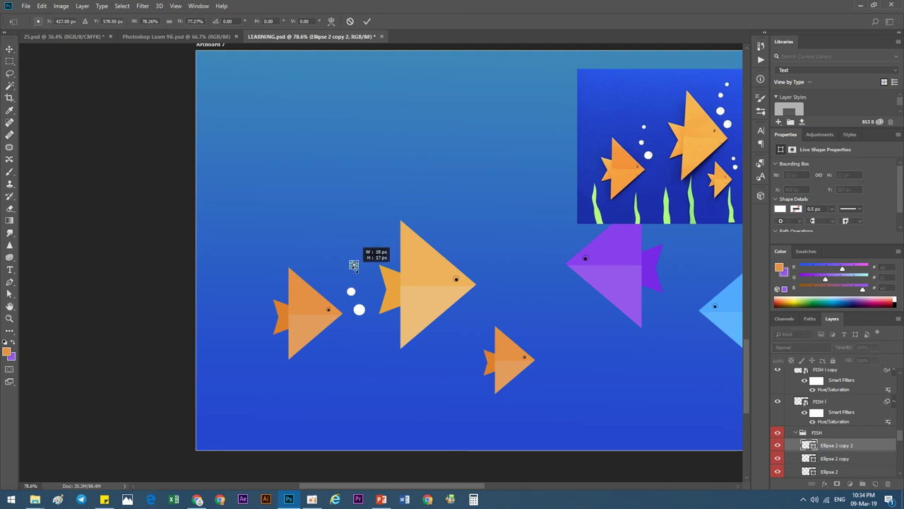
pyautogui.press('Return')
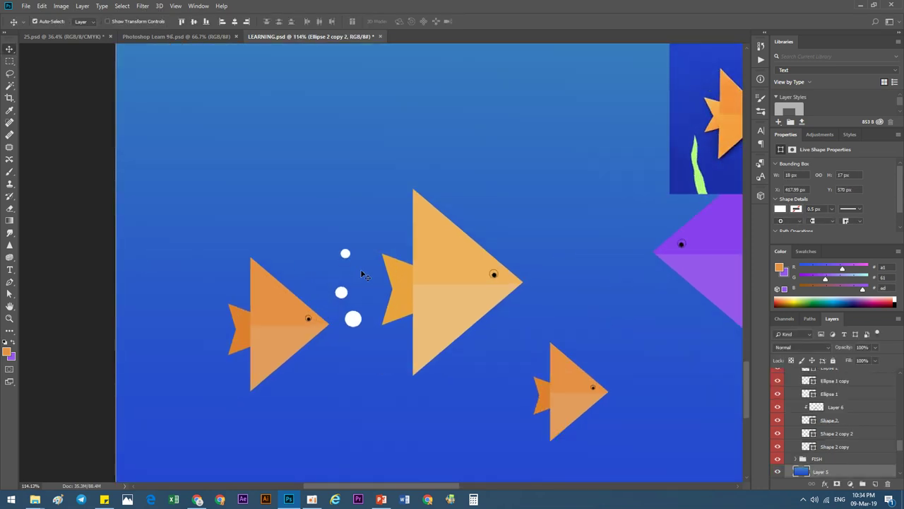
pyautogui.scroll(-2, 357, 289)
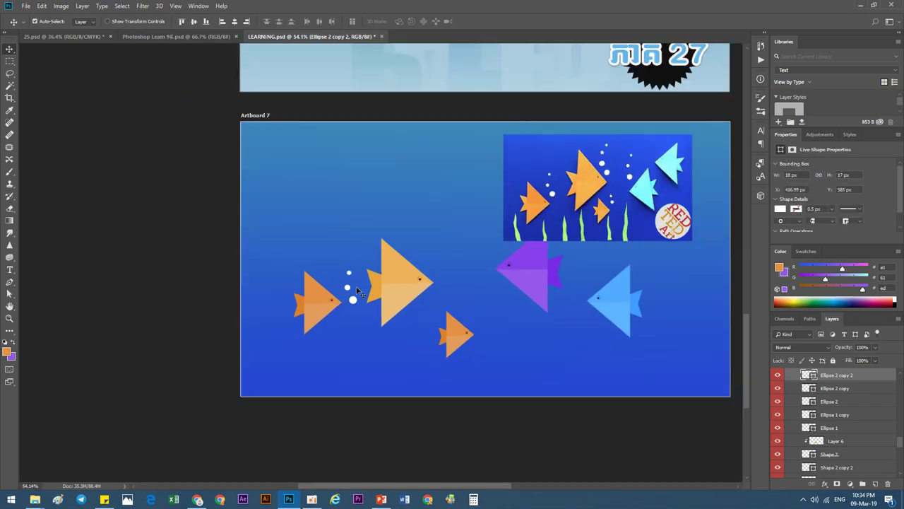
# Set the Brush tool to a hard round 123 px brush with 1% spacing
pyautogui.click(10, 171)
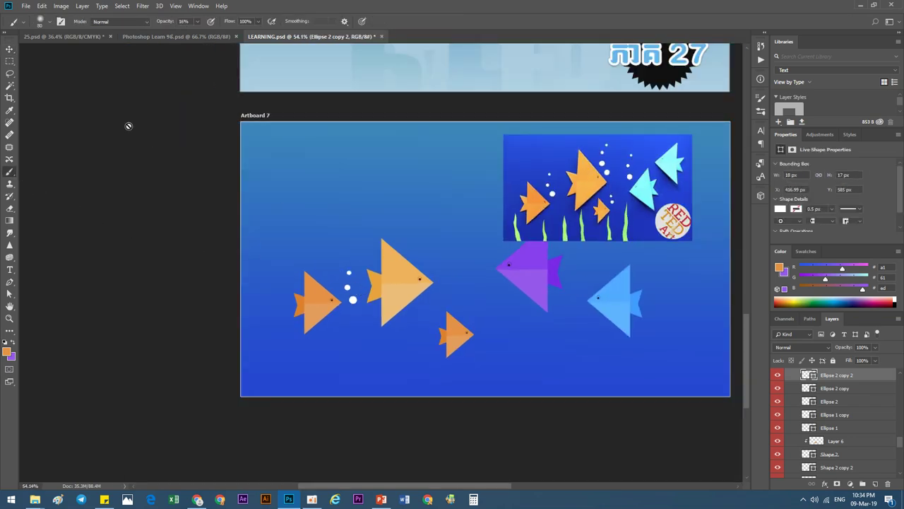
pyautogui.press('F5')
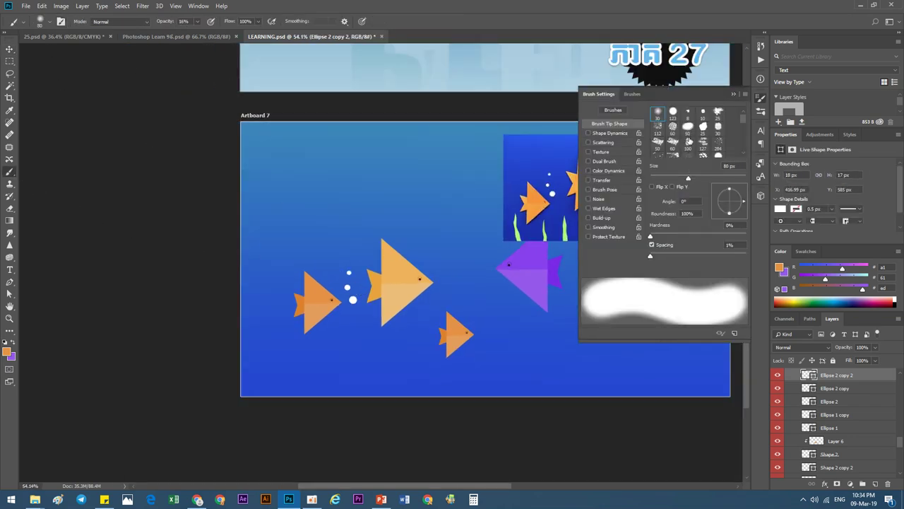
pyautogui.click(676, 112)
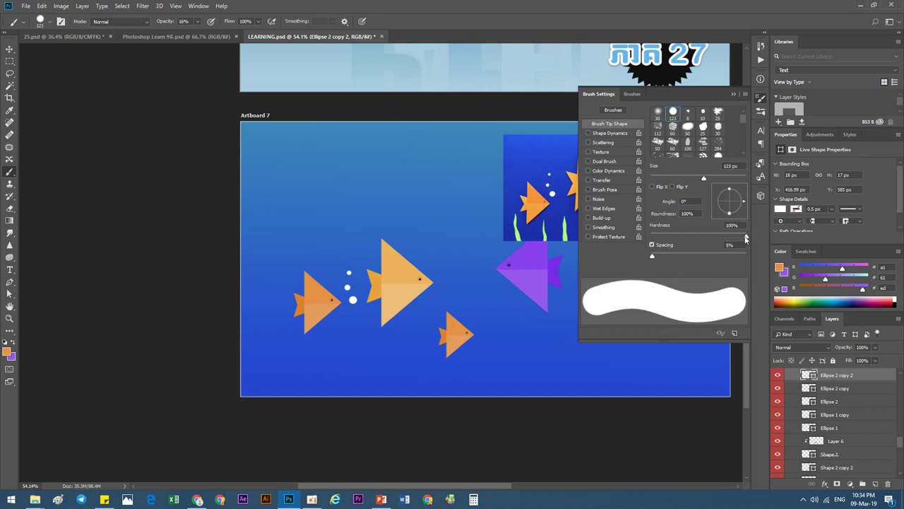
pyautogui.moveTo(652, 255); pyautogui.dragTo(648, 256)
pyautogui.click(760, 99)
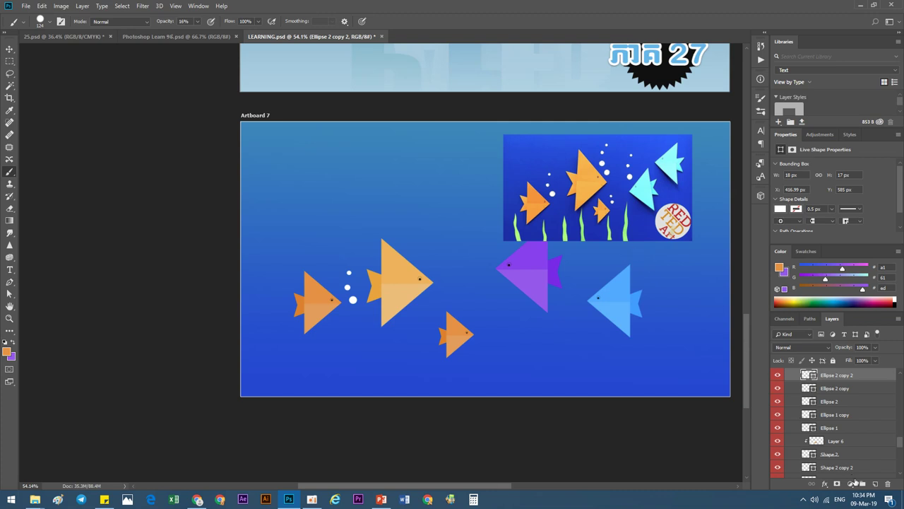
# Add an empty Layer 7 above the FISH group and set brush opacity to 100%
pyautogui.scroll(-3, 831, 409)
pyautogui.click(797, 427)
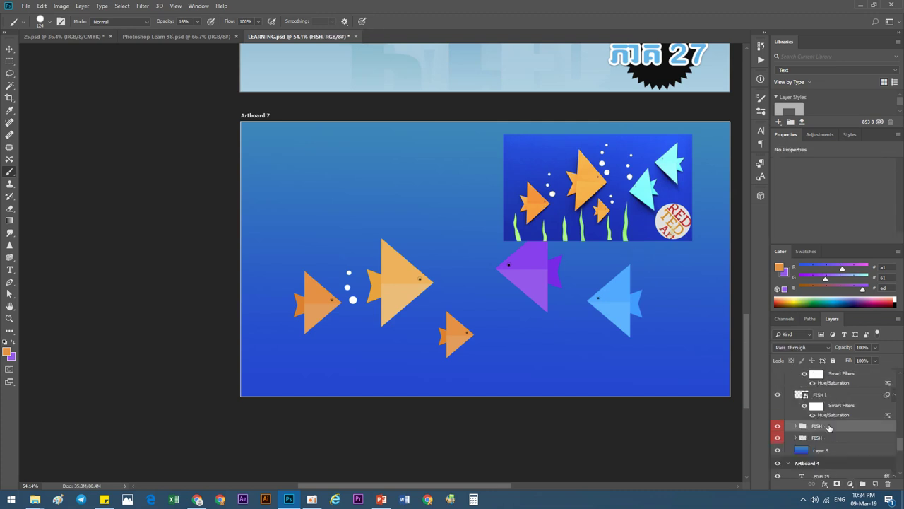
pyautogui.click(875, 483)
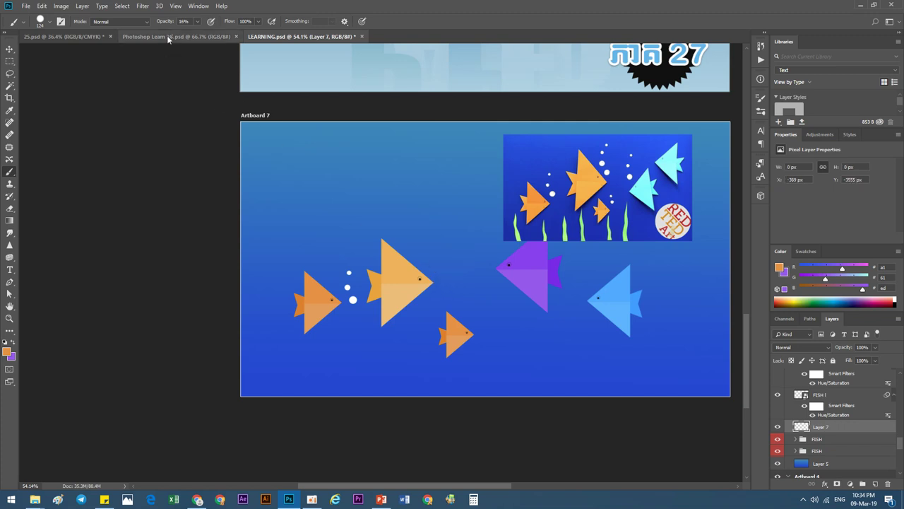
pyautogui.press('0')
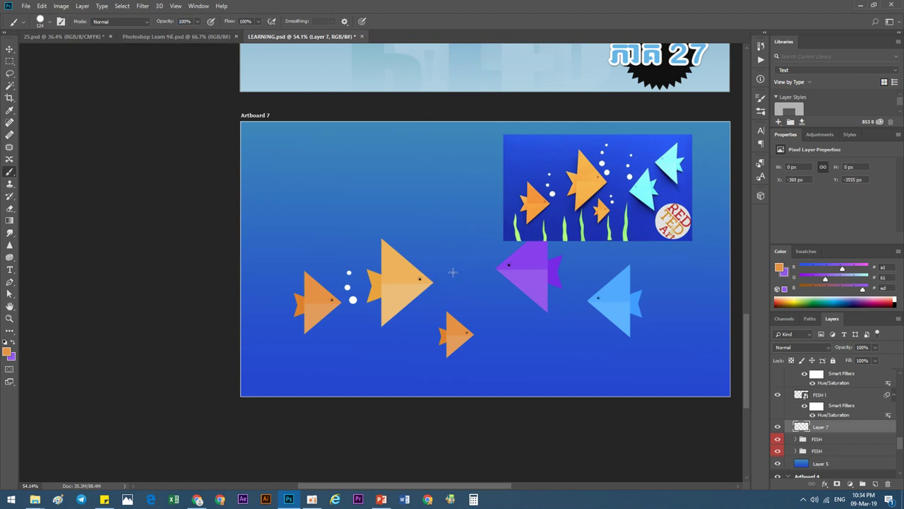
pyautogui.click(445, 267)
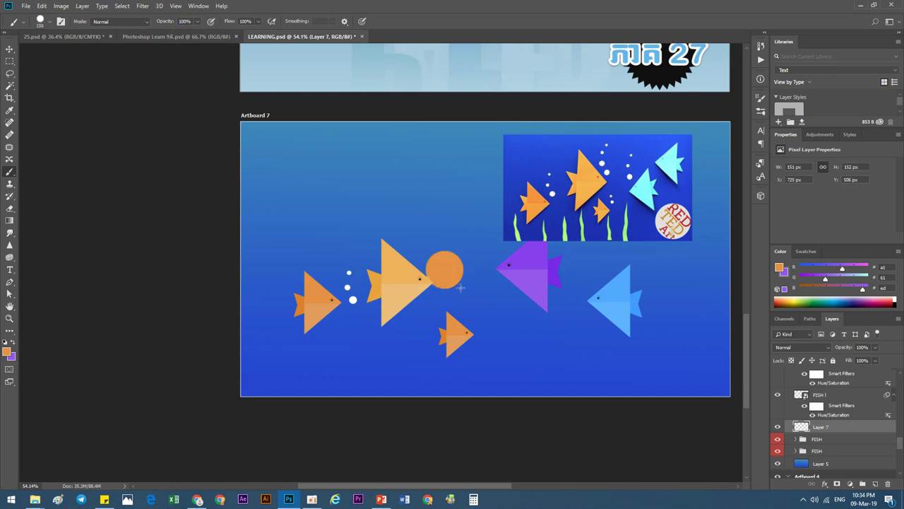
pyautogui.hotkey('ctrl', 'z')
# Make the foreground white (#ffffff) and paint a bubble in front of the large orange fish
pyautogui.click(8, 352)
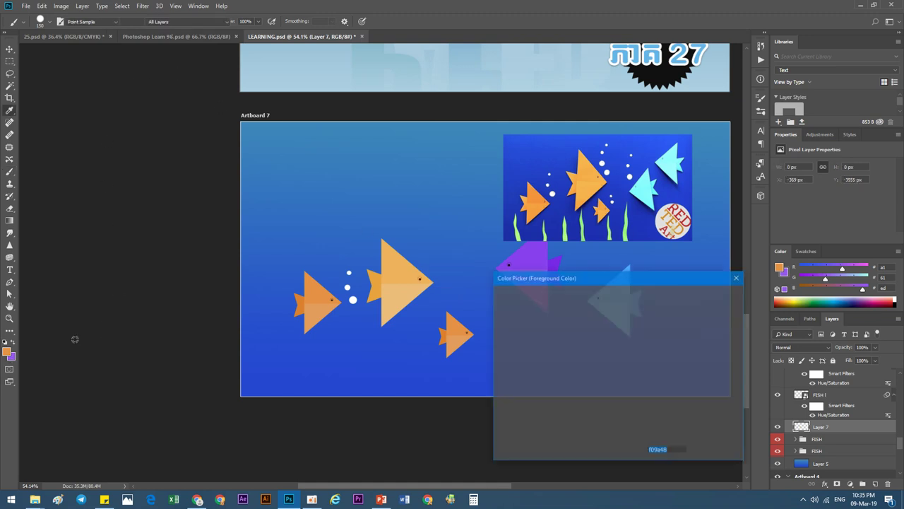
pyautogui.write('ffffff')
pyautogui.click(715, 295)
pyautogui.click(452, 275)
pyautogui.hotkey('ctrl', 'z')
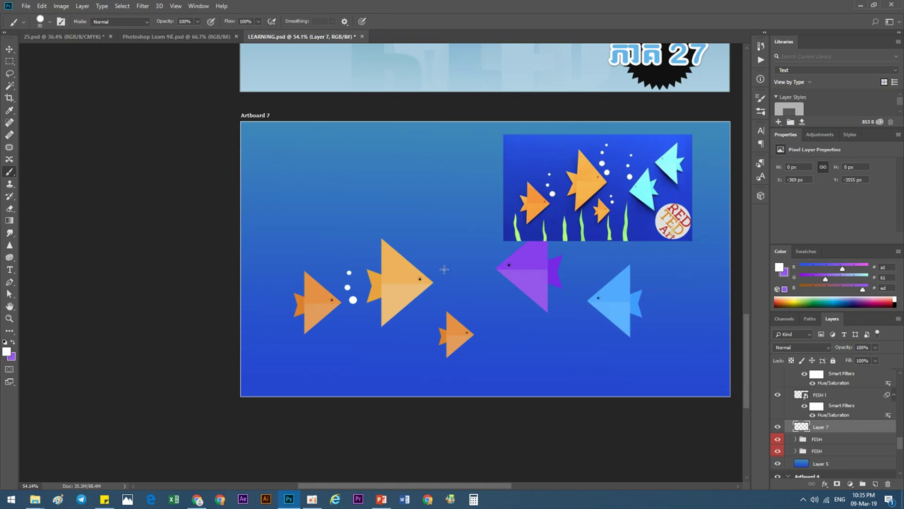
pyautogui.click(443, 269)
# Paint smaller rising bubbles above the large orange fish and beside the small fish
pyautogui.click(434, 257)
pyautogui.press('[')
pyautogui.click(434, 247)
pyautogui.click(480, 335)
pyautogui.hotkey('ctrl', 'z')
pyautogui.click(483, 334)
pyautogui.click(472, 319)
# Paint a small white bubble in front of the purple fish
pyautogui.press(']')
pyautogui.click(485, 264)
pyautogui.hotkey('ctrl', 'z')
pyautogui.click(490, 250)
pyautogui.press('[')
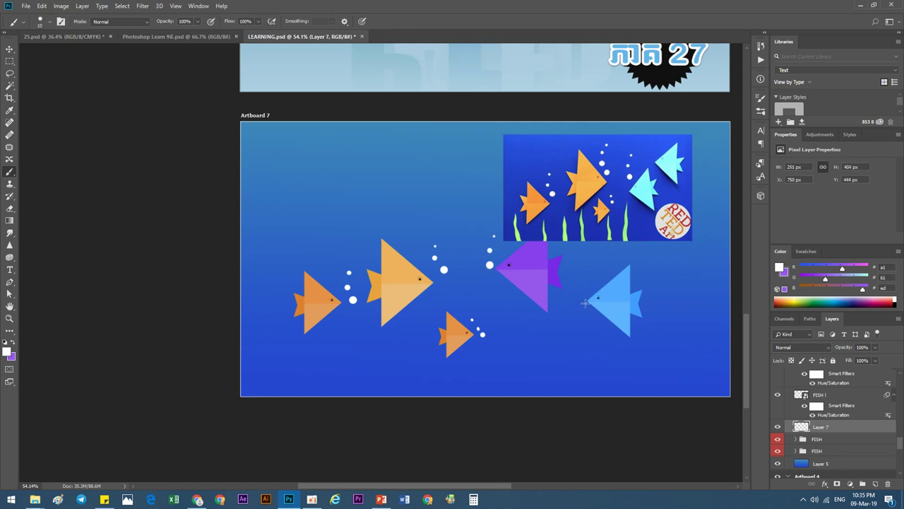
pyautogui.press(']')
pyautogui.press(']')
pyautogui.press(']')
# Paint a white bubble beside the blue fish
pyautogui.click(573, 307)
pyautogui.hotkey('ctrl', 'z')
pyautogui.click(578, 272)
pyautogui.hotkey('ctrl', 'z')
pyautogui.click(578, 282)
pyautogui.scroll(-1, 413, 252)
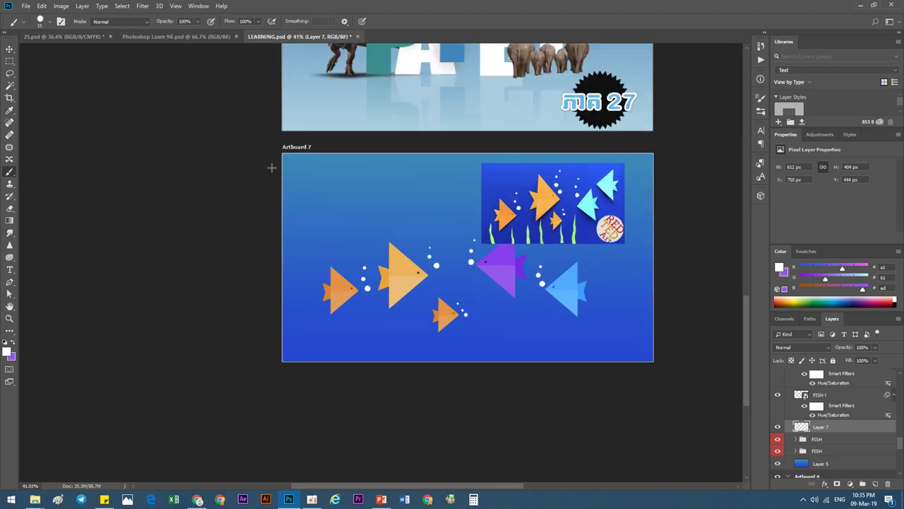
# Try a white seaweed stroke rising from the bottom edge and test erasing its top
pyautogui.scroll(1, 417, 372)
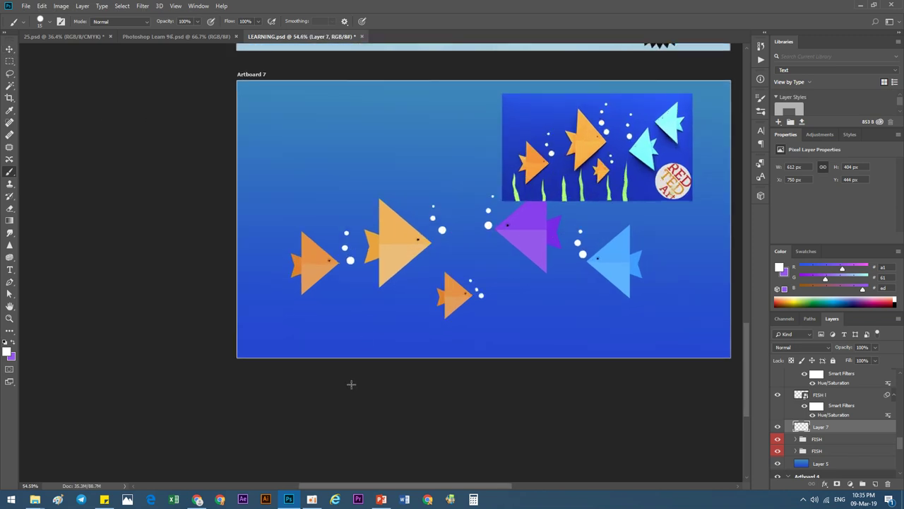
pyautogui.moveTo(351, 383); pyautogui.dragTo(332, 290)
pyautogui.hotkey('ctrl', 'z')
pyautogui.hotkey('ctrl', 'z')
pyautogui.scroll(1, 347, 371)
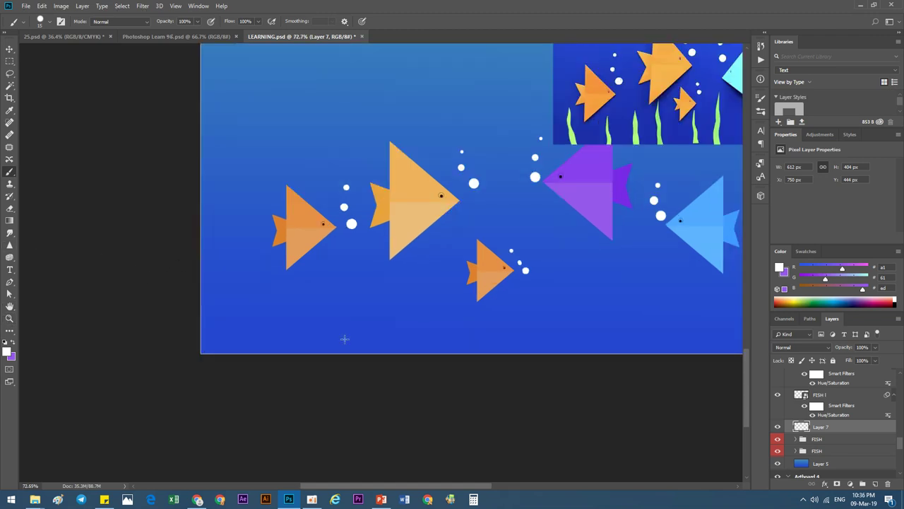
pyautogui.moveTo(322, 405); pyautogui.dragTo(323, 303)
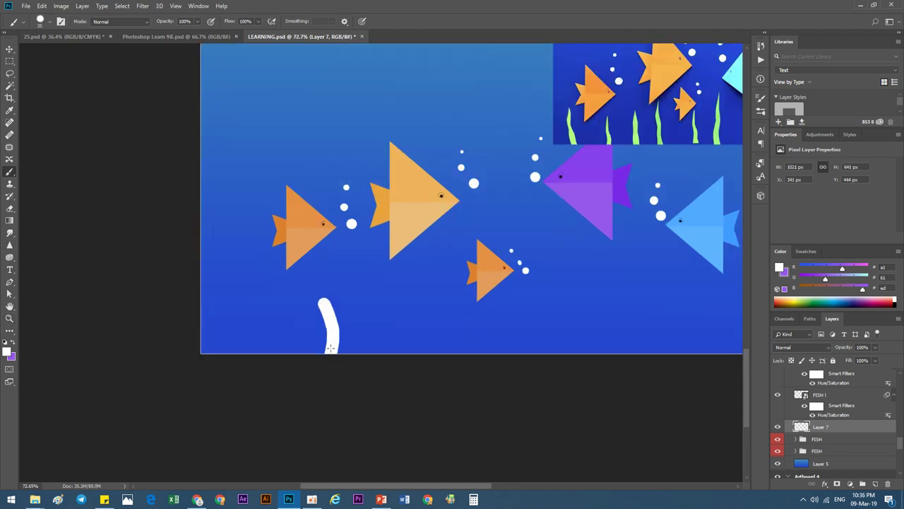
pyautogui.press('e')
pyautogui.moveTo(316, 301); pyautogui.dragTo(319, 331)
pyautogui.hotkey('ctrl', 'z')
# Remove the trial white stroke and add an empty Layer 8 above Layer 7
pyautogui.click(8, 48)
pyautogui.moveTo(339, 350); pyautogui.dragTo(298, 318)
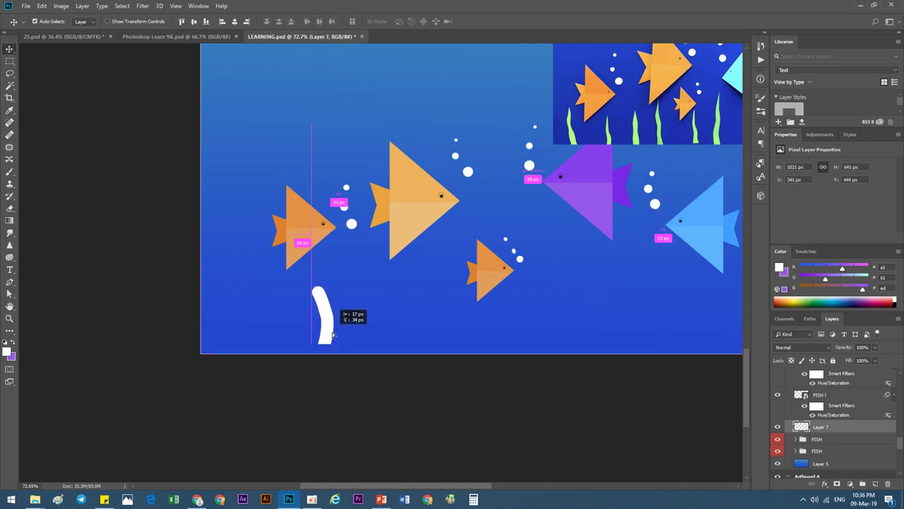
pyautogui.hotkey('ctrl', 'z')
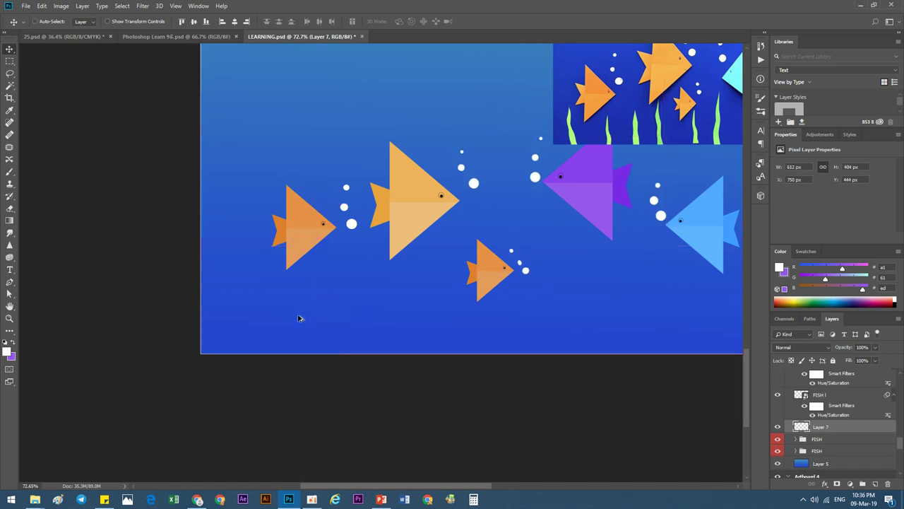
pyautogui.click(875, 486)
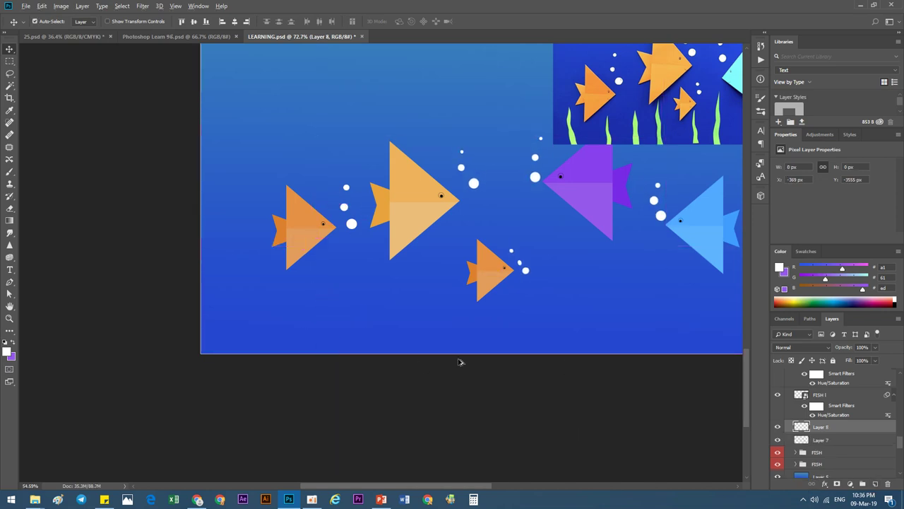
# On Layer 7, outline the first two curved seaweed blades below the orange fish with the Pen
pyautogui.scroll(-3, 460, 362)
pyautogui.click(822, 440)
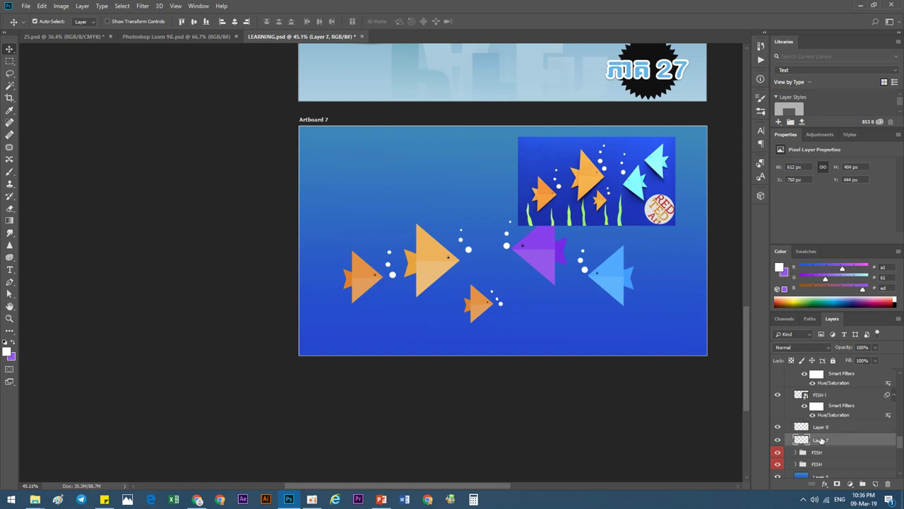
pyautogui.scroll(2, 419, 345)
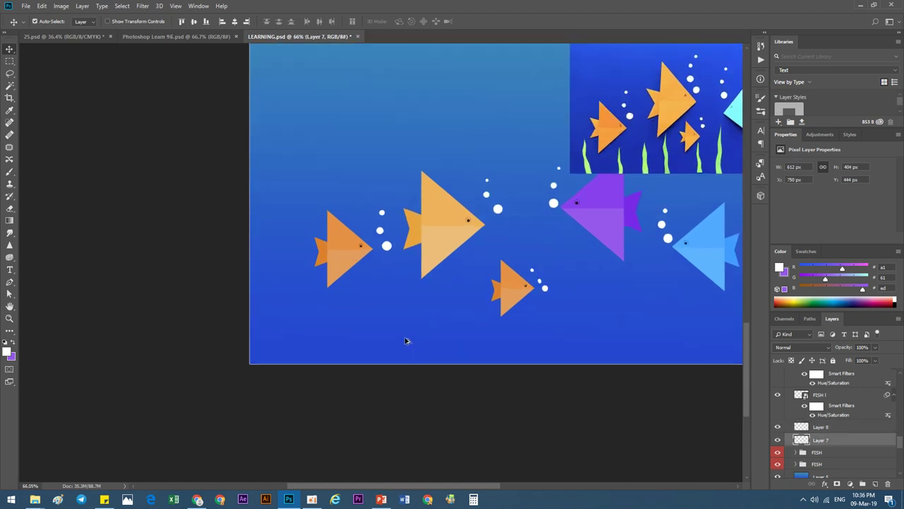
pyautogui.moveTo(424, 343); pyautogui.dragTo(358, 302)
pyautogui.press('p')
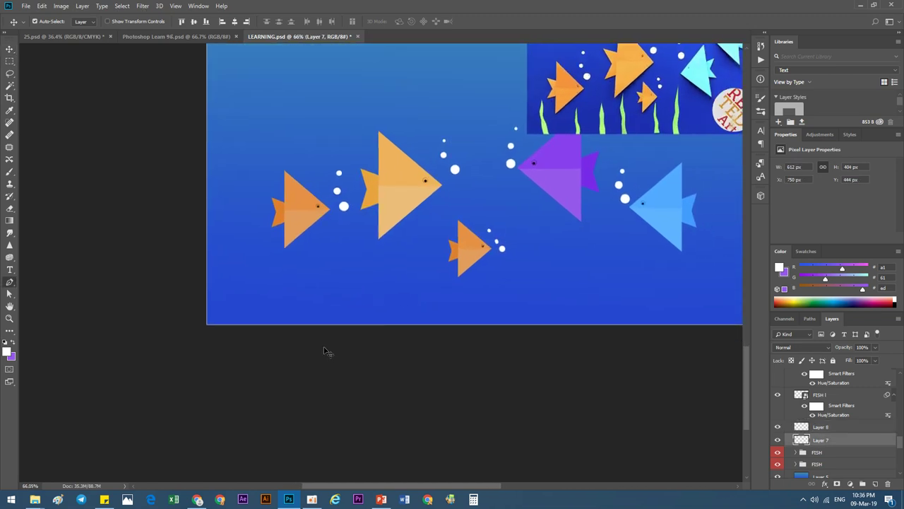
pyautogui.click(280, 336)
pyautogui.moveTo(297, 307); pyautogui.dragTo(292, 280)
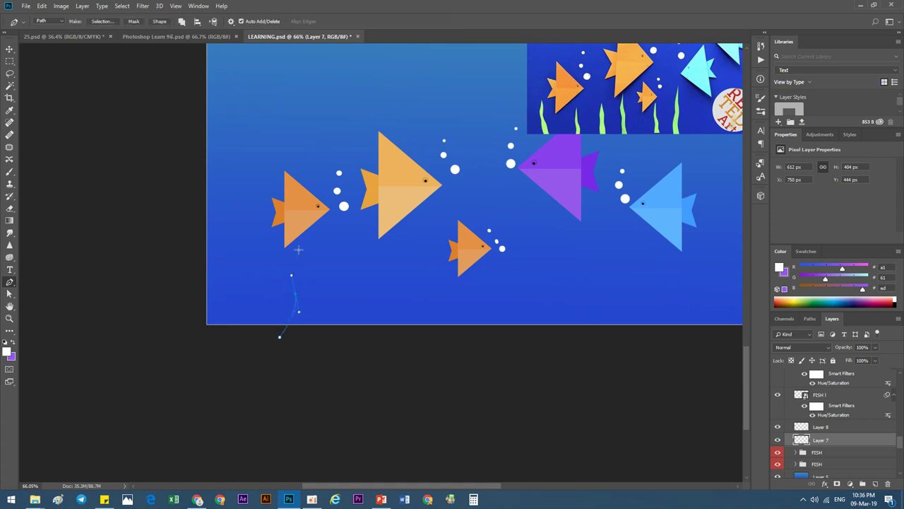
pyautogui.moveTo(301, 332); pyautogui.dragTo(303, 347)
pyautogui.click(380, 352)
pyautogui.click(364, 270)
pyautogui.moveTo(386, 311)
pyautogui.mouseDown()
pyautogui.moveTo(388, 325)
pyautogui.moveTo(378, 326)
pyautogui.mouseUp()
# Continue the path with blades rising toward the small fish and the purple fish
pyautogui.press('z')
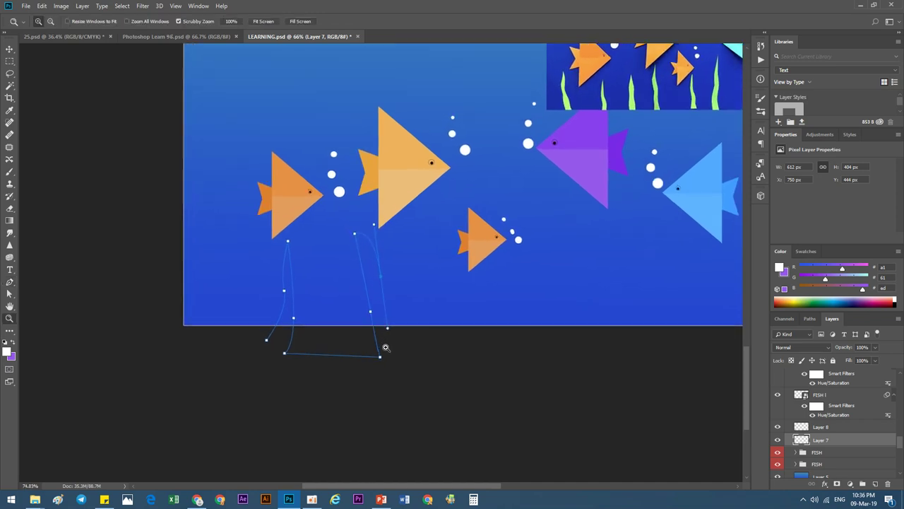
pyautogui.press('p')
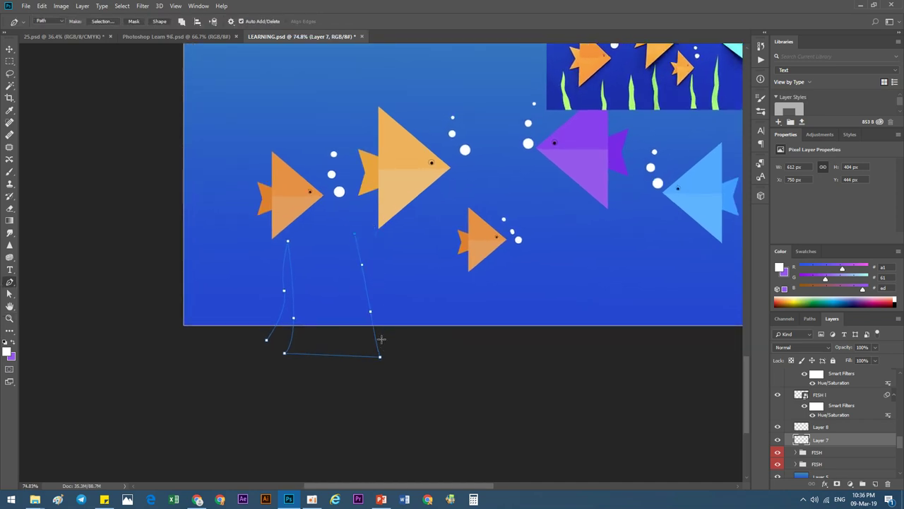
pyautogui.moveTo(385, 344)
pyautogui.mouseDown()
pyautogui.moveTo(401, 378)
pyautogui.moveTo(401, 427)
pyautogui.mouseUp()
pyautogui.click(463, 370)
pyautogui.moveTo(438, 260); pyautogui.dragTo(433, 215)
pyautogui.moveTo(460, 345)
pyautogui.mouseDown()
pyautogui.moveTo(483, 386)
pyautogui.moveTo(506, 394)
pyautogui.mouseUp()
pyautogui.scroll(-1, 509, 396)
pyautogui.moveTo(537, 347); pyautogui.dragTo(546, 251)
pyautogui.moveTo(562, 332); pyautogui.dragTo(559, 395)
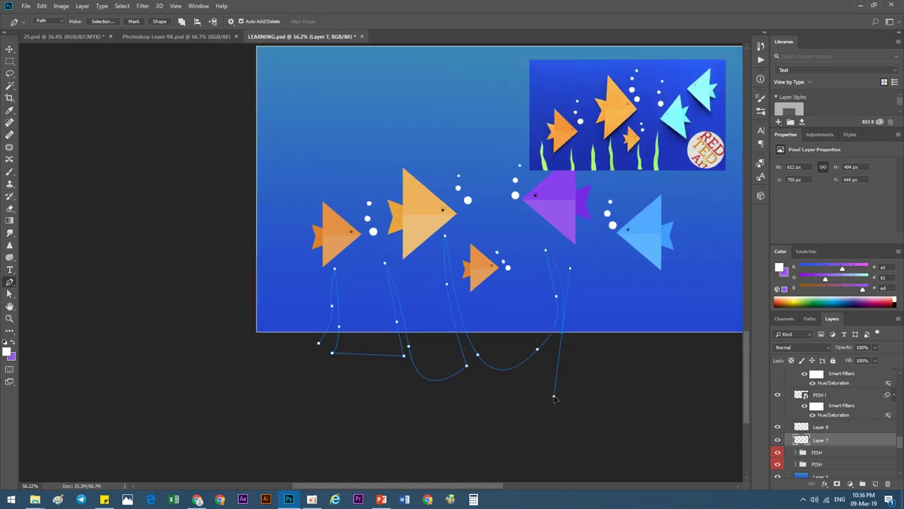
pyautogui.moveTo(610, 360); pyautogui.dragTo(611, 386)
pyautogui.moveTo(606, 284); pyautogui.dragTo(596, 237)
# Add the blade near the blue fish and the tallest right blade, then close the path below the artboard
pyautogui.moveTo(640, 347); pyautogui.dragTo(506, 337)
pyautogui.moveTo(548, 275); pyautogui.dragTo(573, 207)
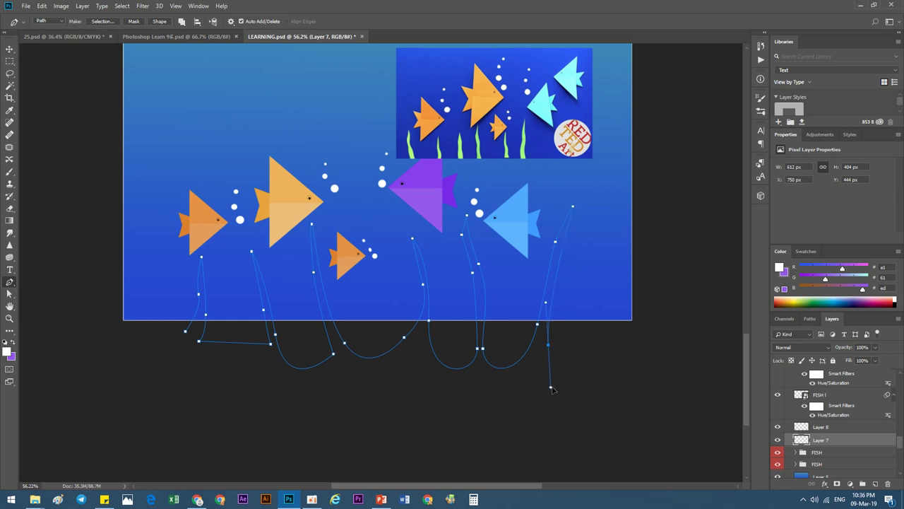
pyautogui.click(551, 360)
pyautogui.click(574, 354)
pyautogui.click(600, 267)
pyautogui.moveTo(609, 199); pyautogui.dragTo(609, 168)
pyautogui.moveTo(599, 334); pyautogui.dragTo(570, 449)
pyautogui.moveTo(427, 416); pyautogui.dragTo(412, 419)
pyautogui.click(289, 415)
pyautogui.moveTo(240, 389); pyautogui.dragTo(197, 360)
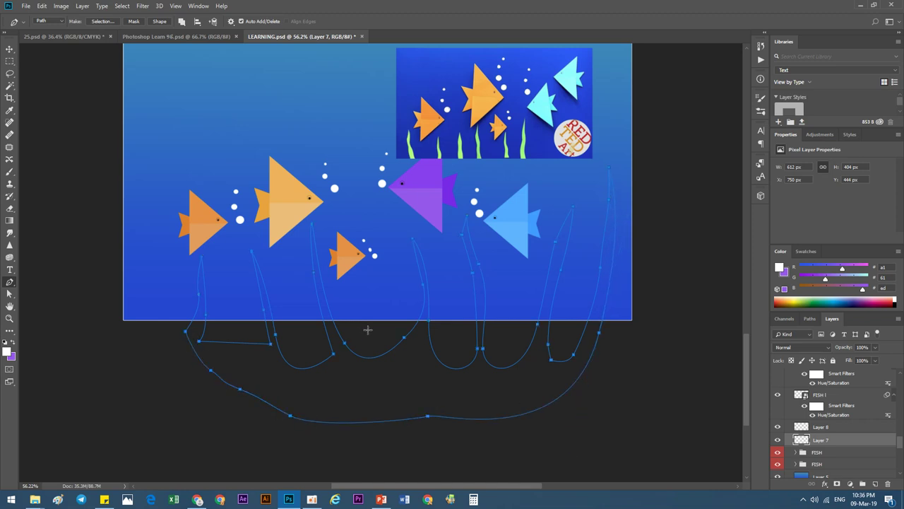
pyautogui.rightClick(361, 352)
# Fill the seaweed path with solid green #1cb555 using Fill Path with a custom colour
pyautogui.rightClick(305, 283)
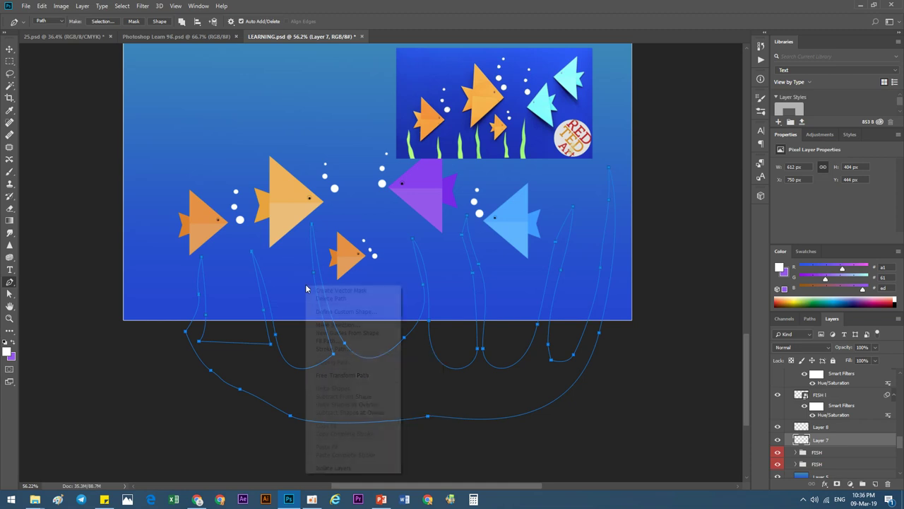
pyautogui.rightClick(306, 266)
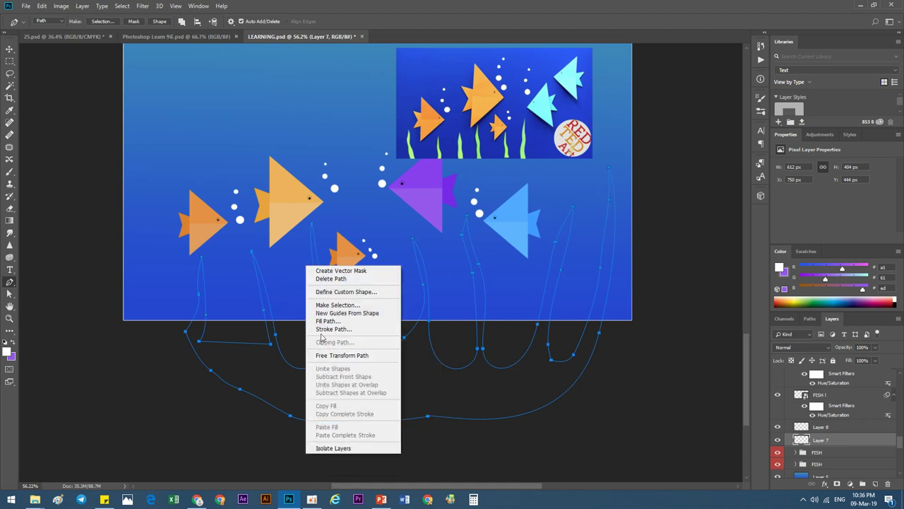
pyautogui.click(328, 321)
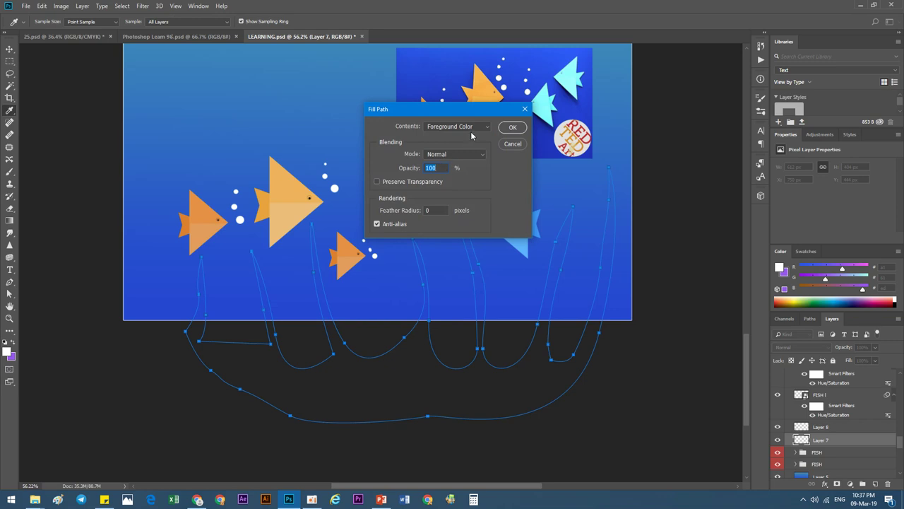
pyautogui.click(473, 127)
pyautogui.click(434, 152)
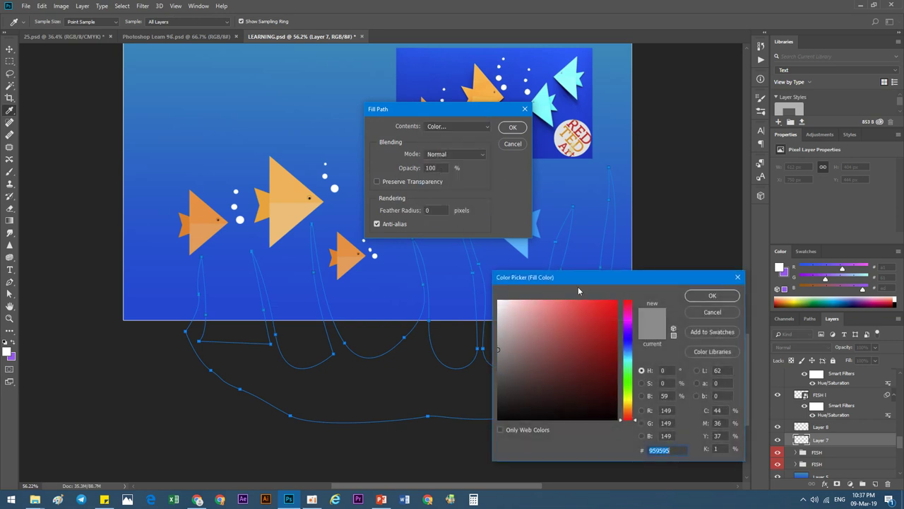
pyautogui.moveTo(628, 388); pyautogui.dragTo(627, 372)
pyautogui.click(599, 335)
pyautogui.click(712, 296)
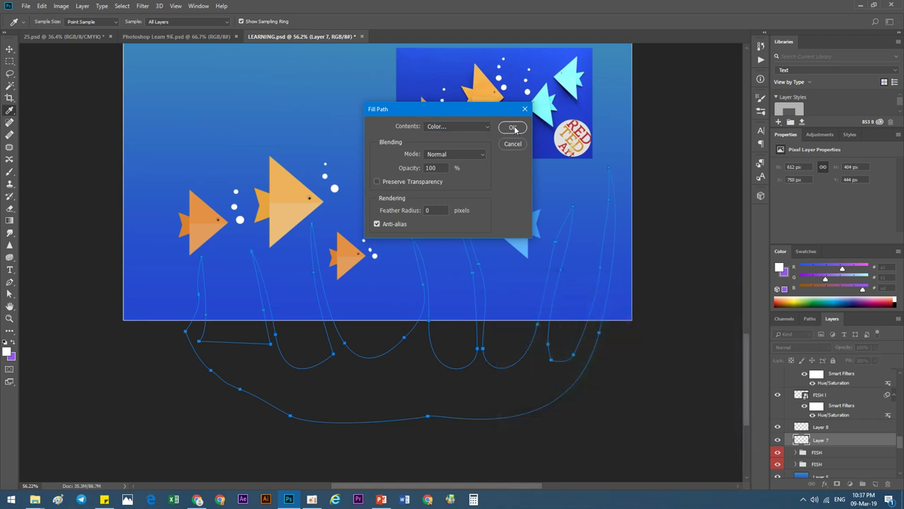
pyautogui.click(513, 128)
pyautogui.click(9, 48)
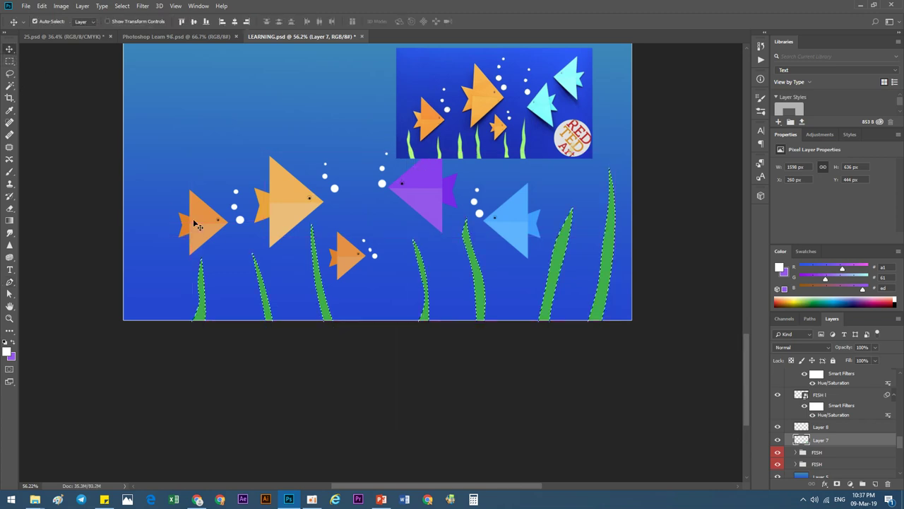
# Place a copy of the white bubbles at the lower left among the seaweed
pyautogui.scroll(-3, 311, 187)
pyautogui.scroll(-1, 312, 188)
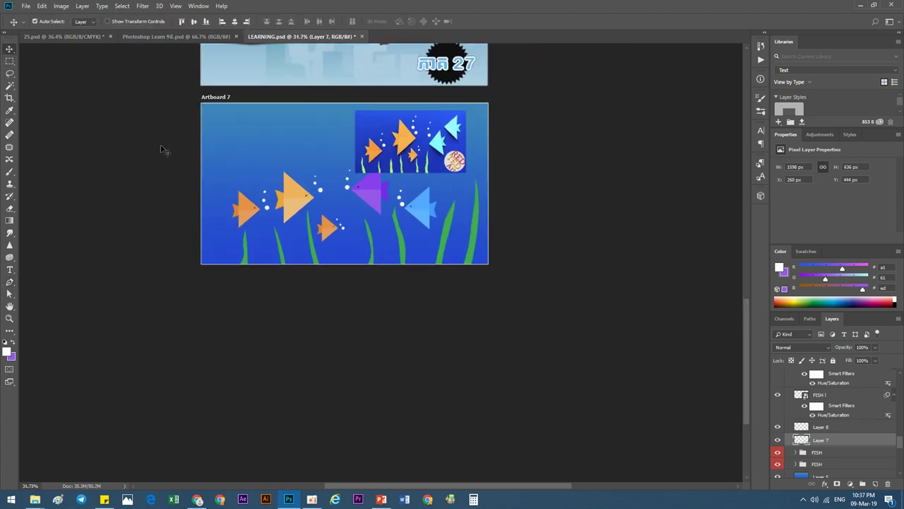
pyautogui.moveTo(446, 244)
pyautogui.mouseDown()
pyautogui.moveTo(400, 287)
pyautogui.moveTo(349, 287)
pyautogui.moveTo(333, 298)
pyautogui.mouseUp()
pyautogui.scroll(-4, 421, 259)
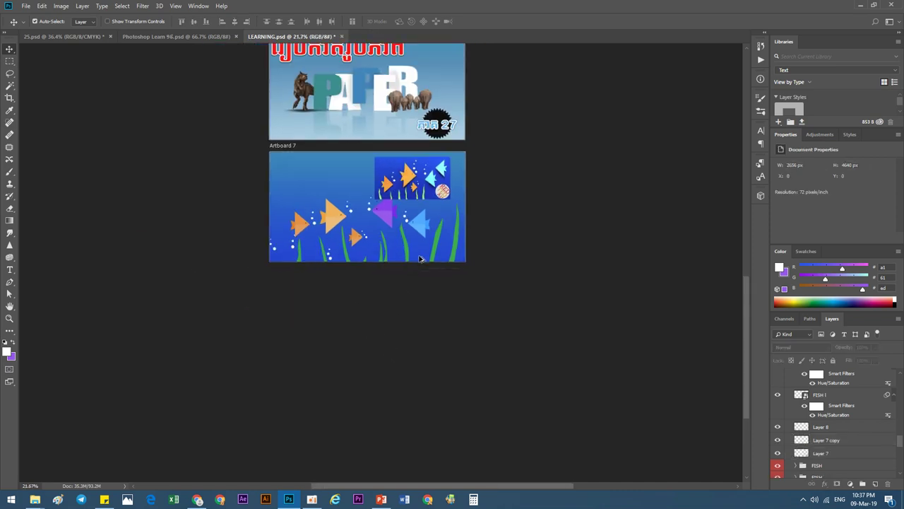
pyautogui.scroll(2, 421, 259)
# Hide the reference fish picture layer
pyautogui.click(476, 176)
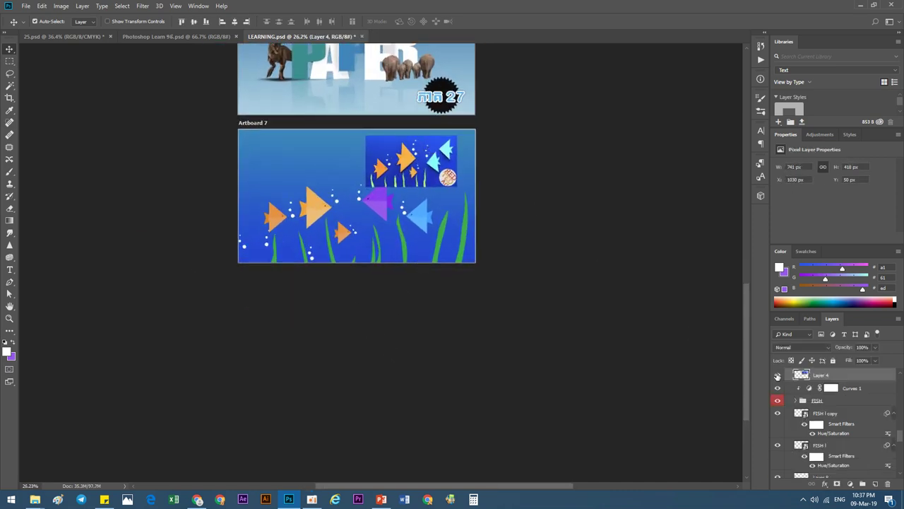
pyautogui.click(777, 376)
pyautogui.moveTo(403, 274); pyautogui.dragTo(244, 169)
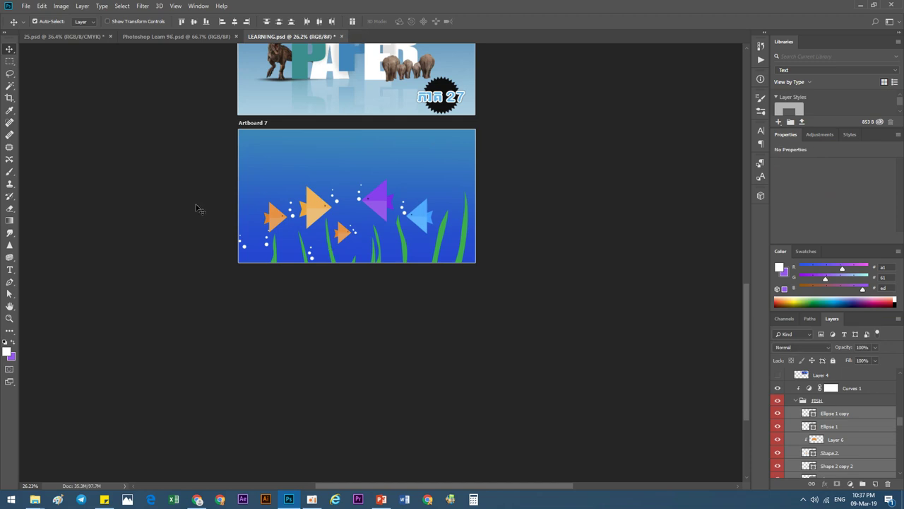
pyautogui.moveTo(521, 302); pyautogui.dragTo(427, 302)
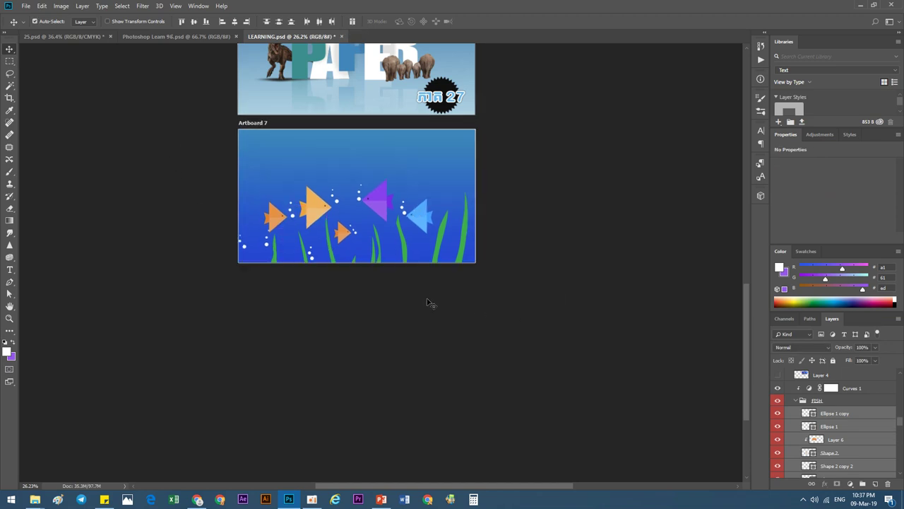
# Select all the FISH group layers together
pyautogui.click(445, 167)
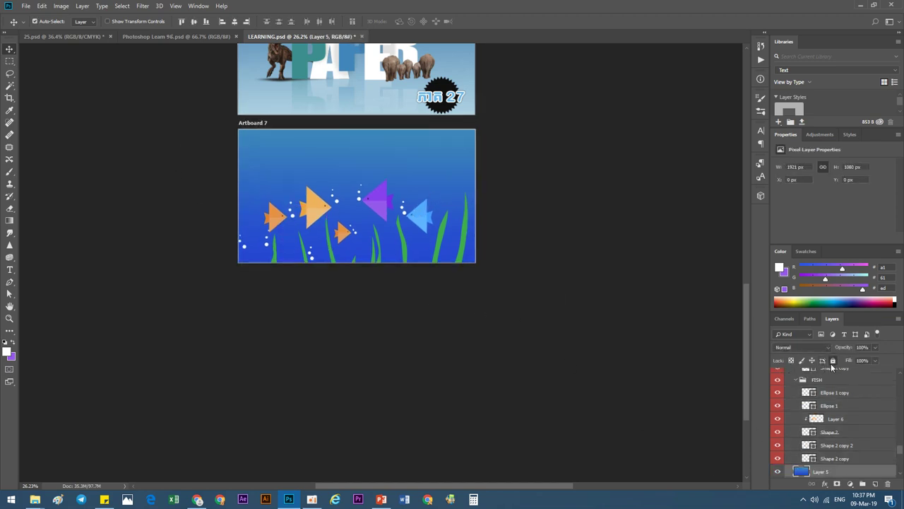
pyautogui.moveTo(518, 297)
pyautogui.mouseDown()
pyautogui.moveTo(384, 216)
pyautogui.moveTo(382, 202)
pyautogui.mouseUp()
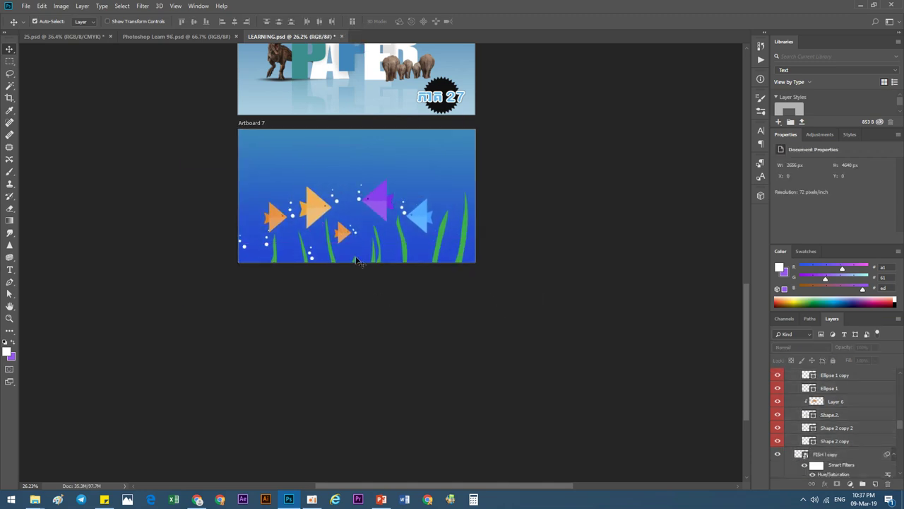
pyautogui.scroll(2, 357, 262)
pyautogui.scroll(1, 374, 243)
pyautogui.scroll(-2, 381, 237)
pyautogui.scroll(-2, 396, 228)
pyautogui.scroll(-1, 395, 228)
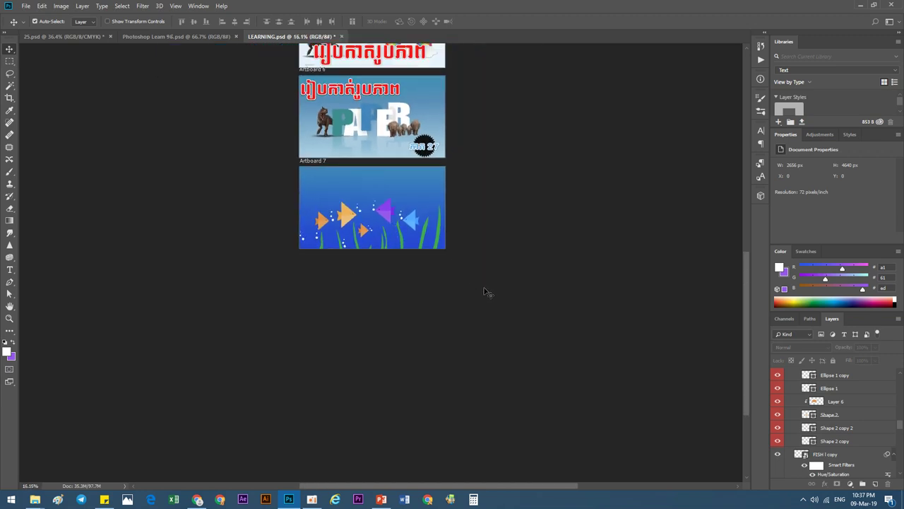
pyautogui.scroll(1, 370, 251)
pyautogui.scroll(2, 370, 249)
pyautogui.scroll(1, 370, 249)
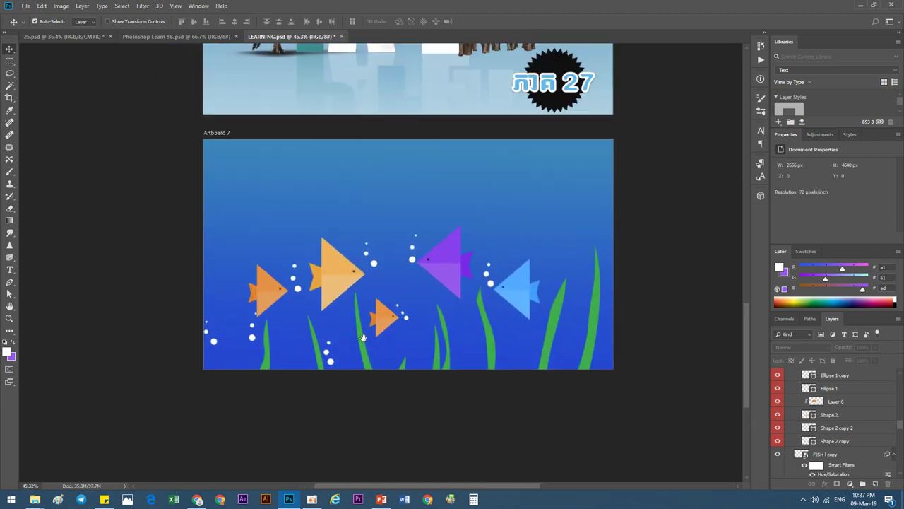
pyautogui.scroll(-2, 386, 301)
# Copy the red Khmer title and the ភាគ 27 badge from Artboard 6 onto the fish artboard
pyautogui.moveTo(367, 92); pyautogui.dragTo(369, 234)
pyautogui.scroll(2, 391, 243)
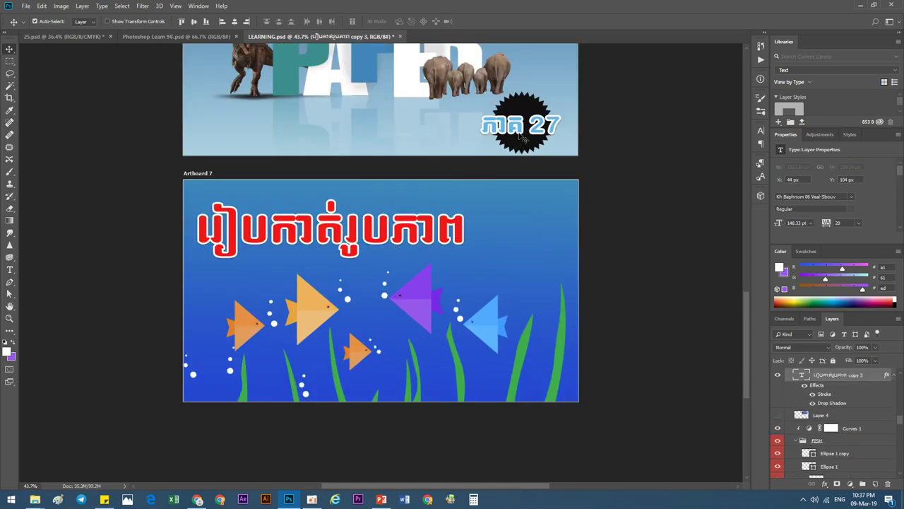
pyautogui.moveTo(519, 140); pyautogui.dragTo(528, 225)
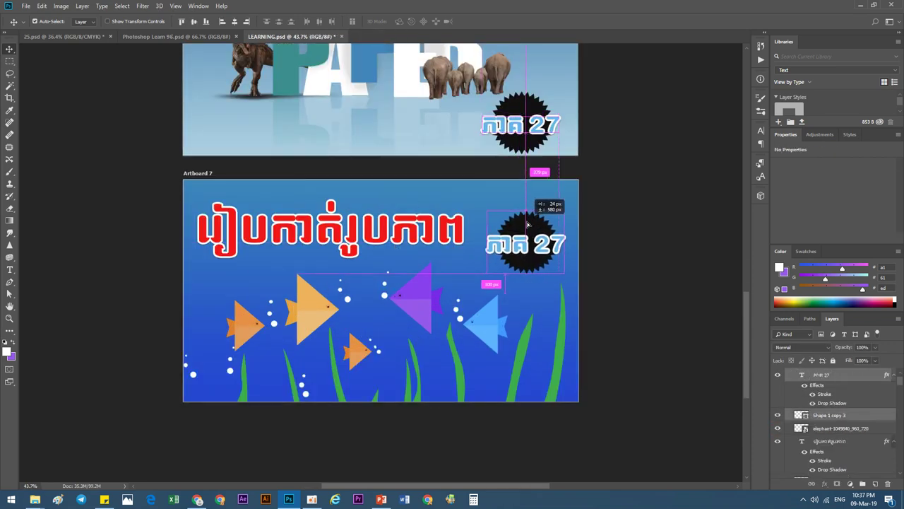
pyautogui.moveTo(528, 225); pyautogui.dragTo(530, 221)
# Change the copied badge's number from 27 to 28 so it reads ភាគ 28
pyautogui.doubleClick(800, 444)
pyautogui.click(588, 245)
pyautogui.press('BackSpace')
pyautogui.write('8')
pyautogui.click(9, 48)
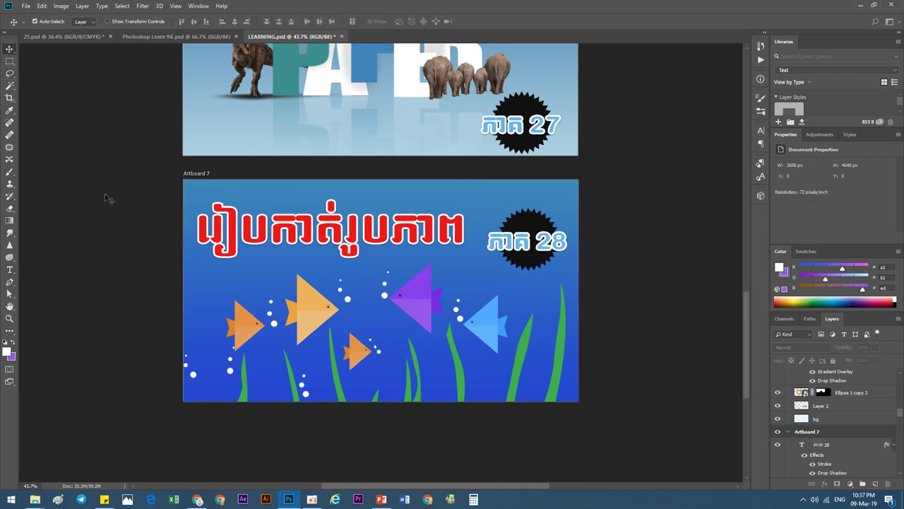